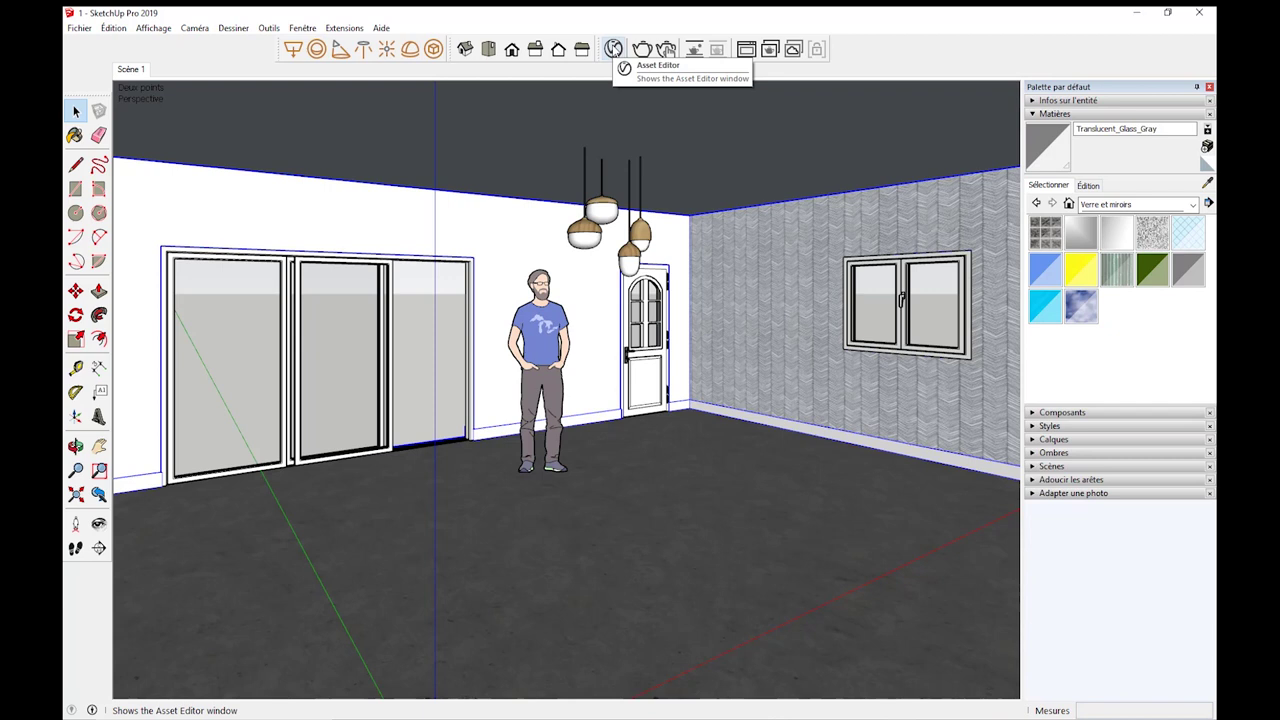
# Delete the Sphere Light in the V-Ray Asset Editor so only the SunLight remains, then close it.
pyautogui.click(613, 48)
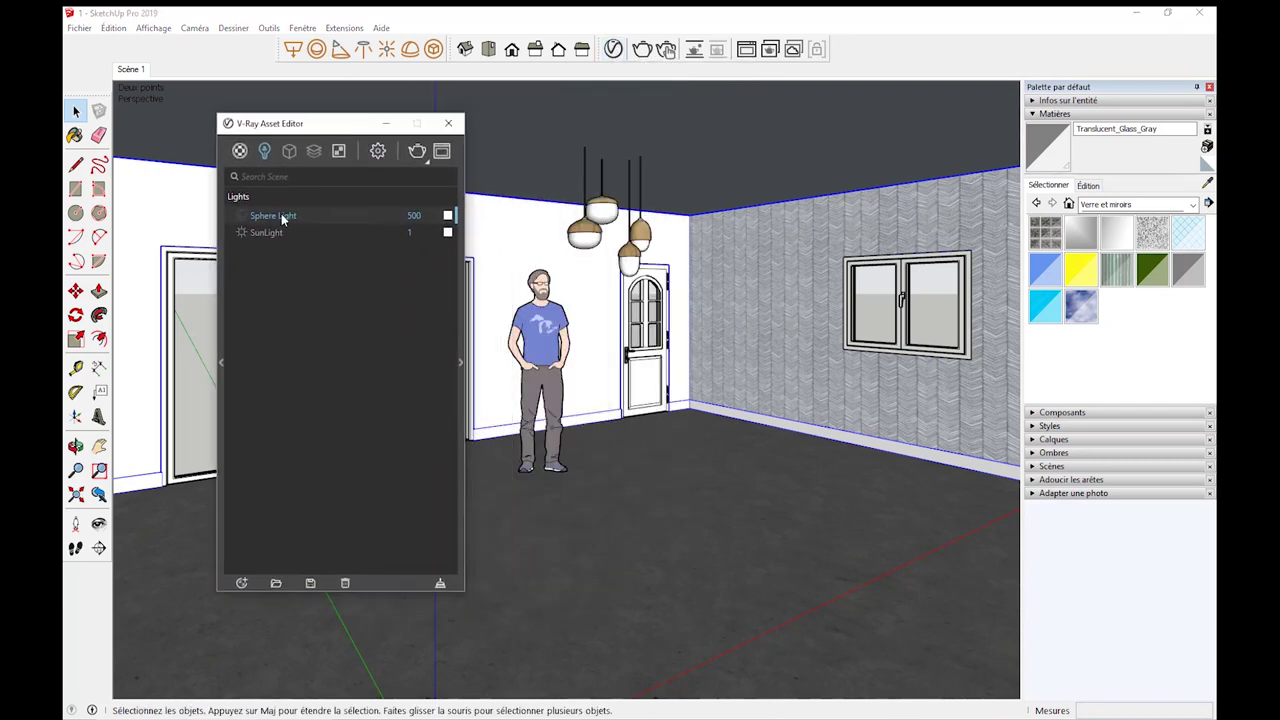
pyautogui.rightClick(309, 213)
pyautogui.click(316, 282)
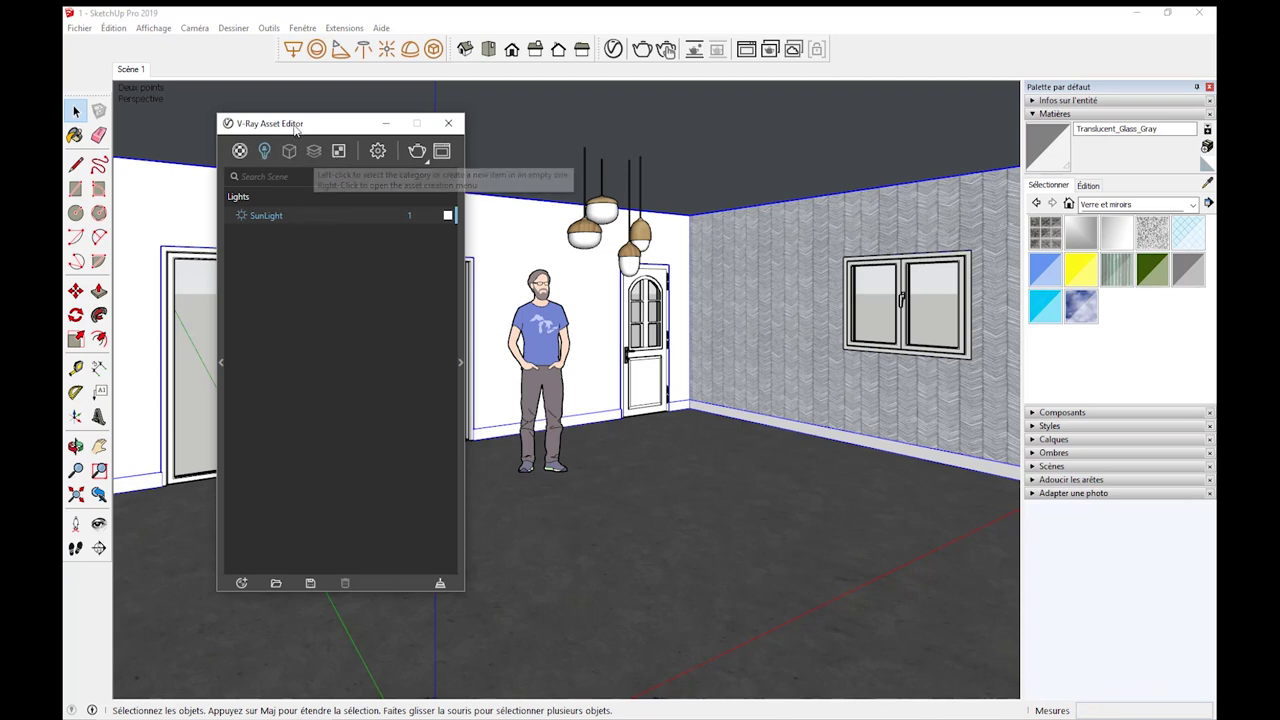
pyautogui.moveTo(294, 127); pyautogui.dragTo(270, 100)
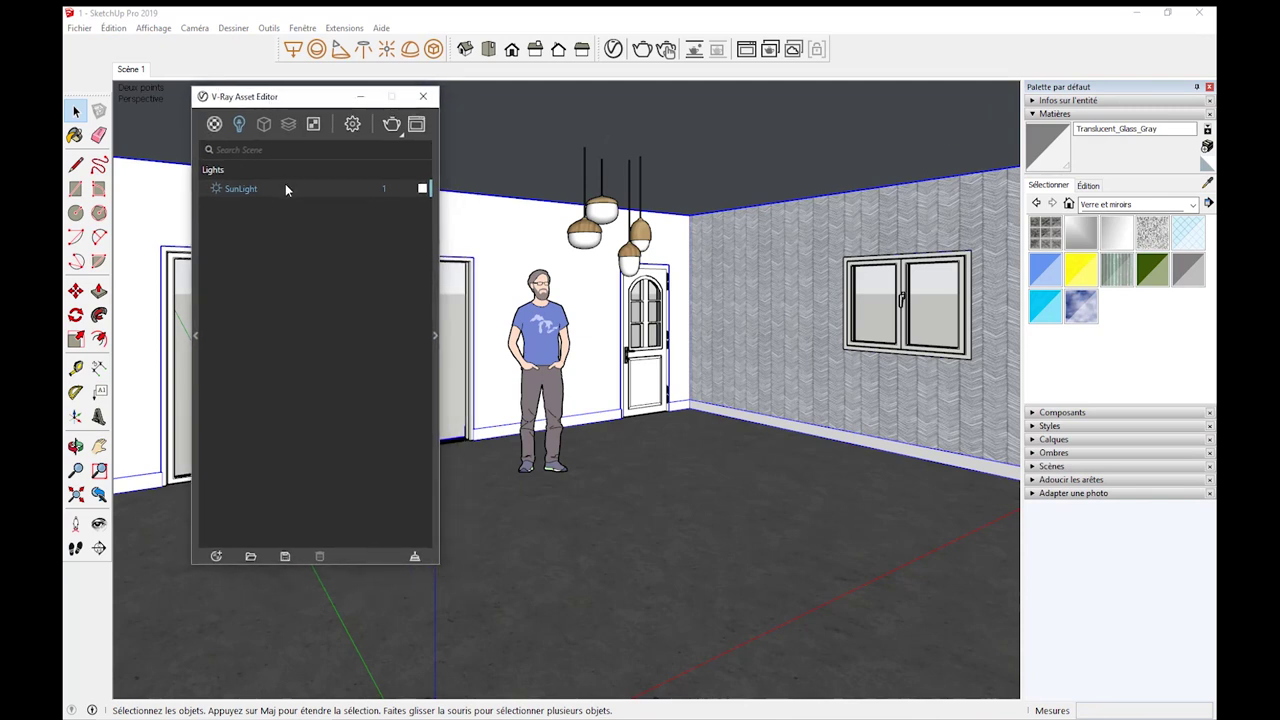
pyautogui.click(422, 97)
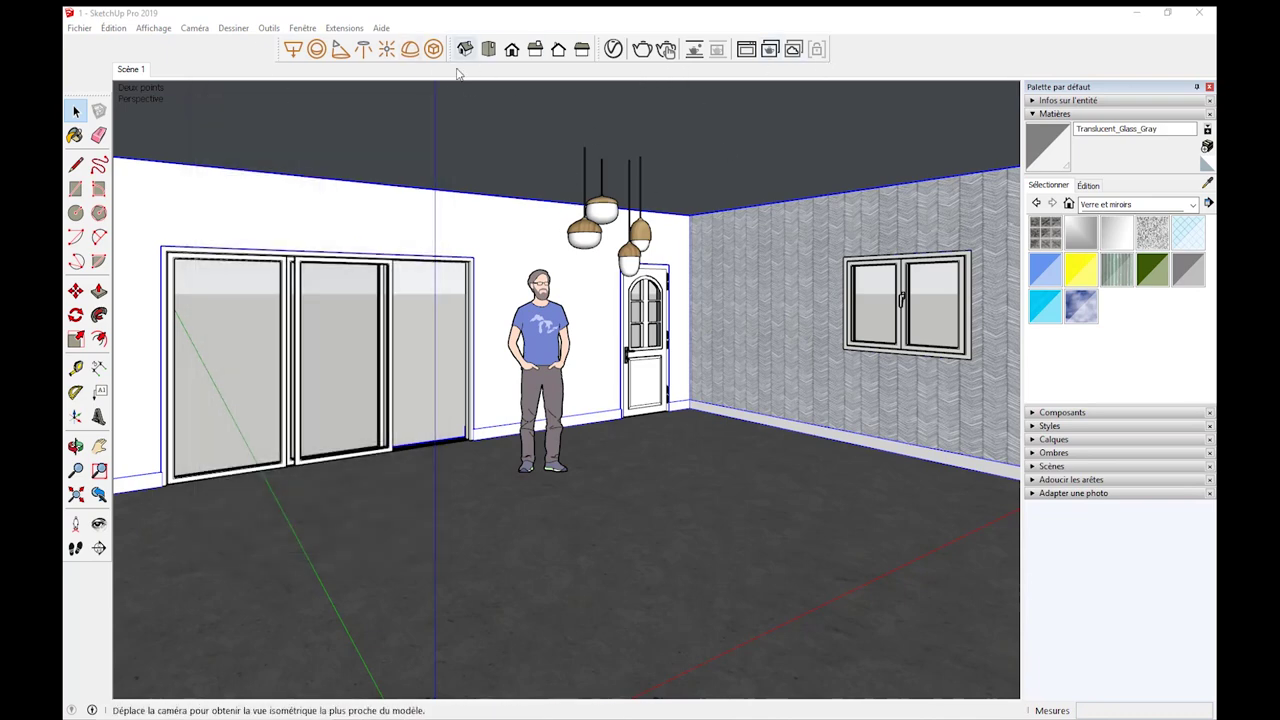
pyautogui.click(652, 52)
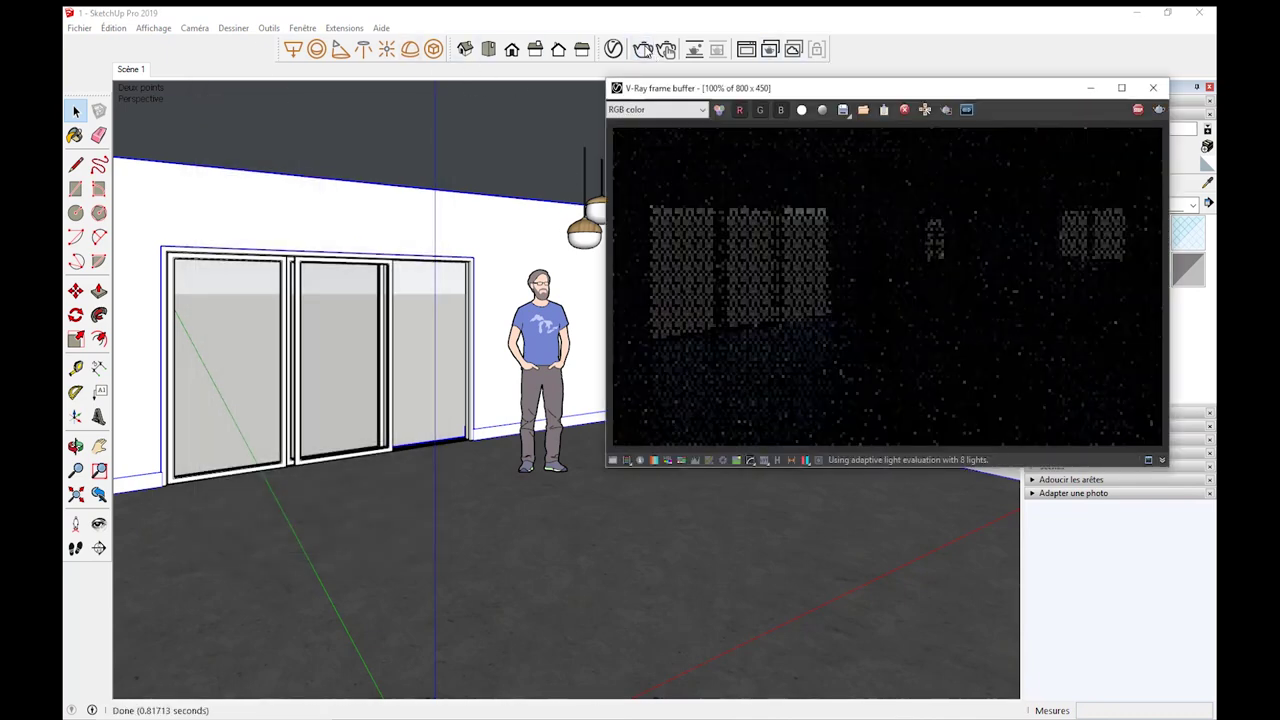
pyautogui.moveTo(917, 88); pyautogui.dragTo(687, 91)
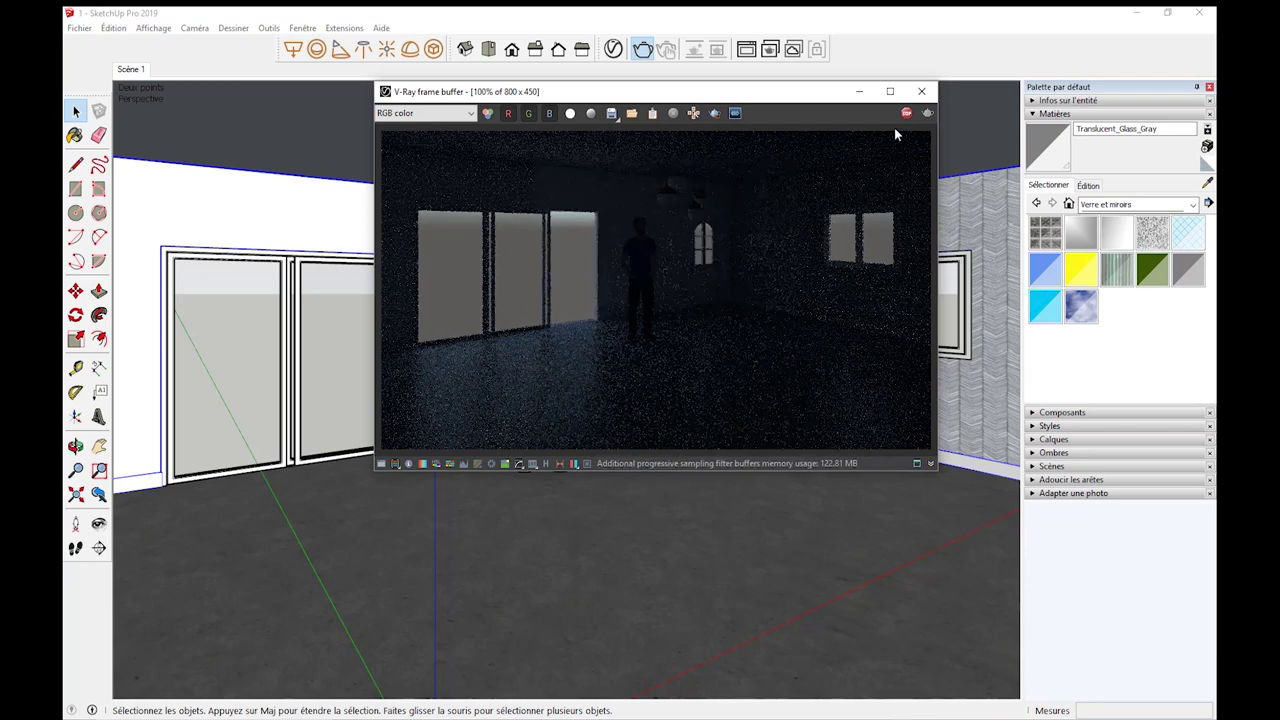
pyautogui.click(921, 91)
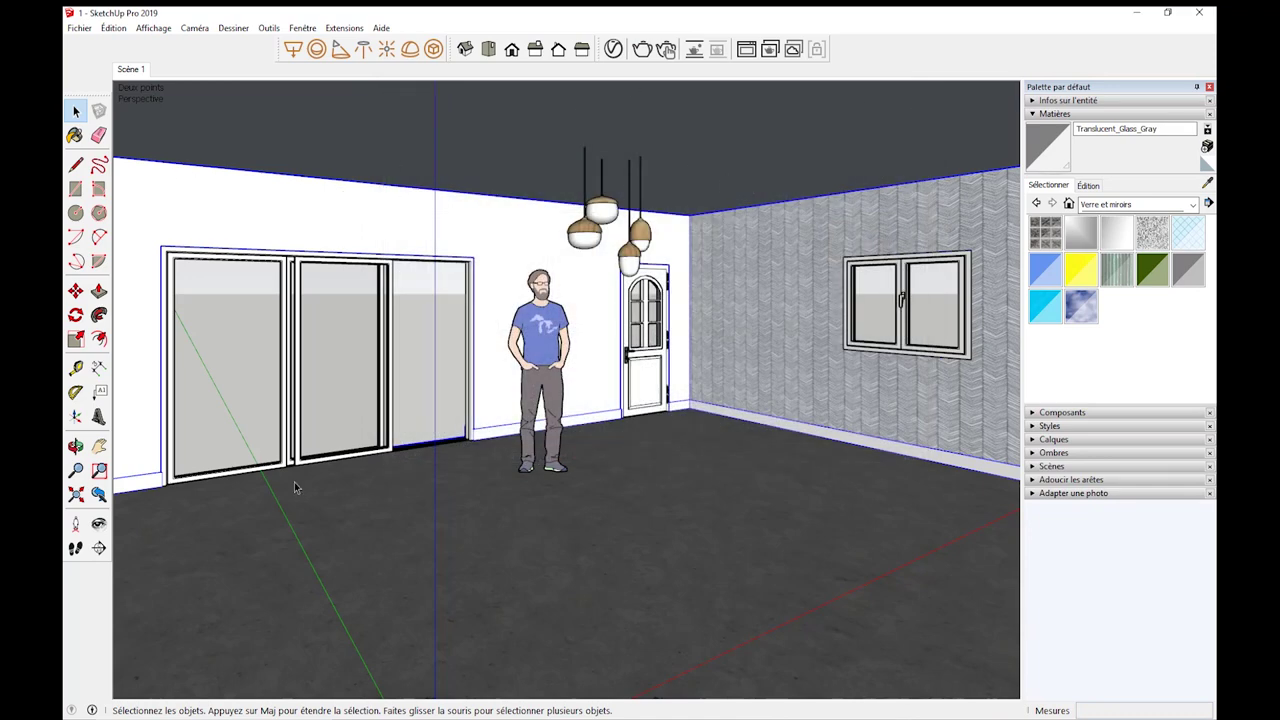
# Show the V-Ray Asset Editor's Lights list with the SunLight parameters expanded.
pyautogui.rightClick(211, 54)
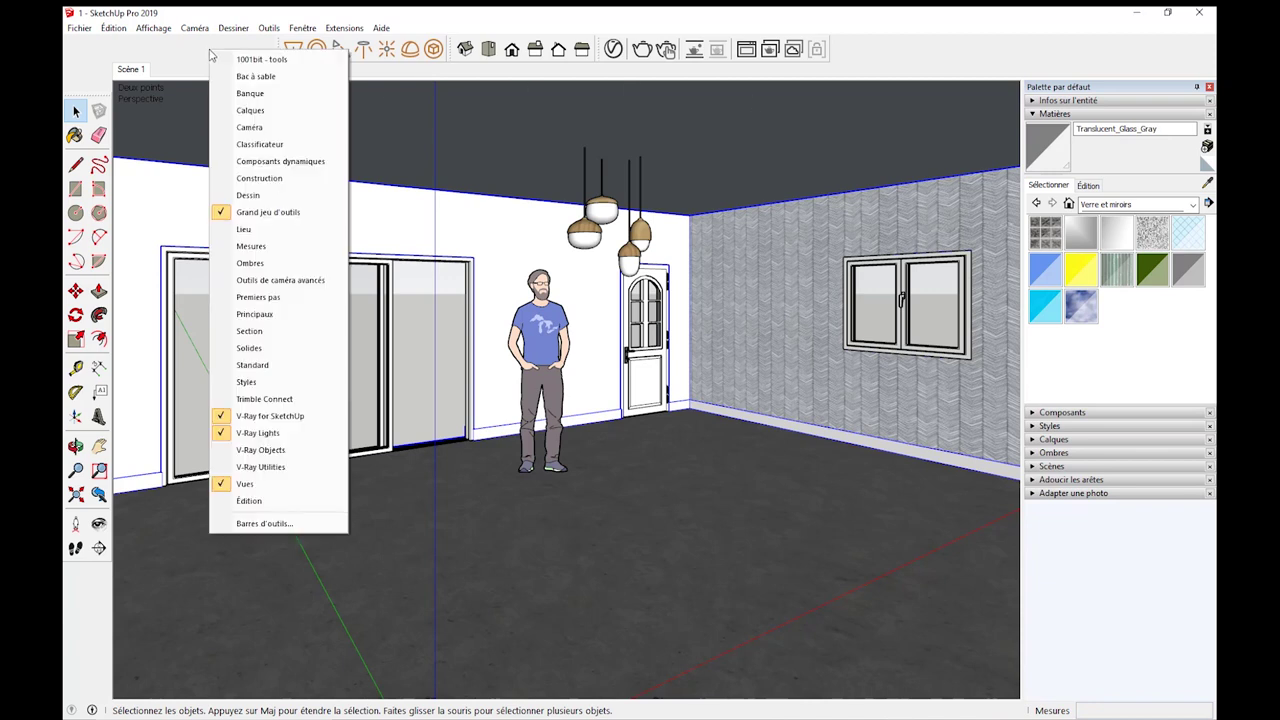
pyautogui.press('Escape')
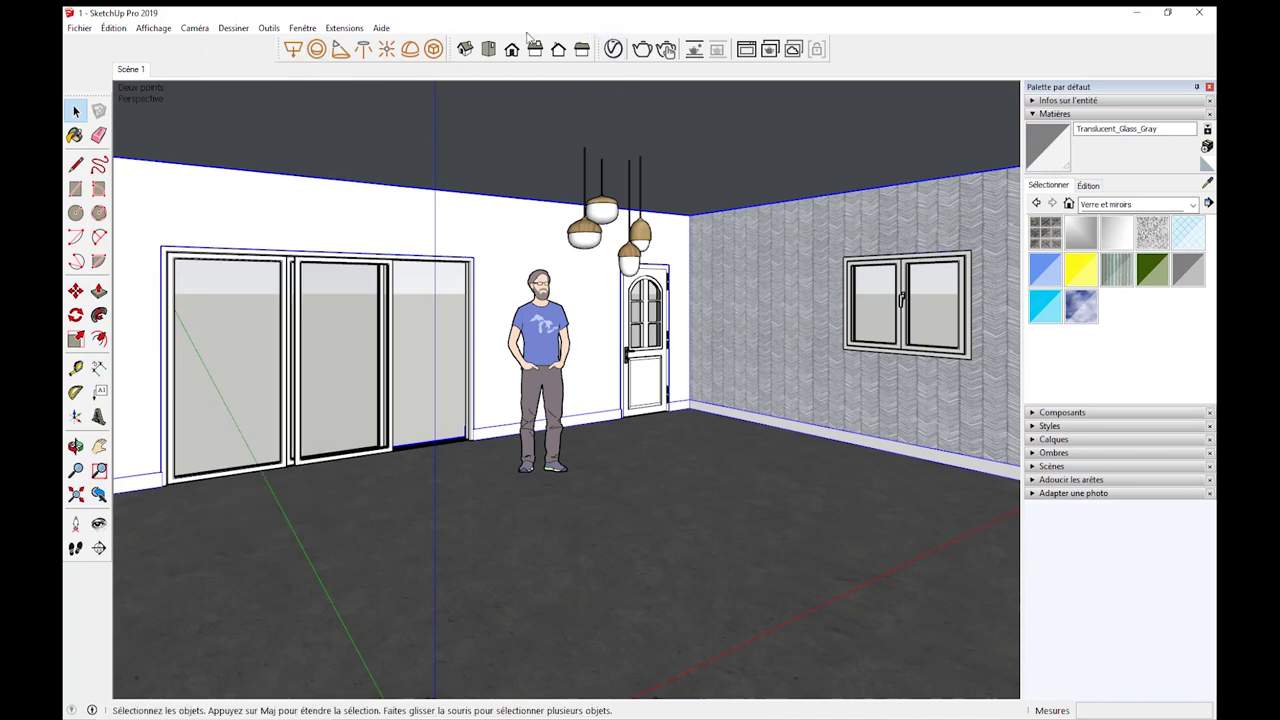
pyautogui.click(613, 49)
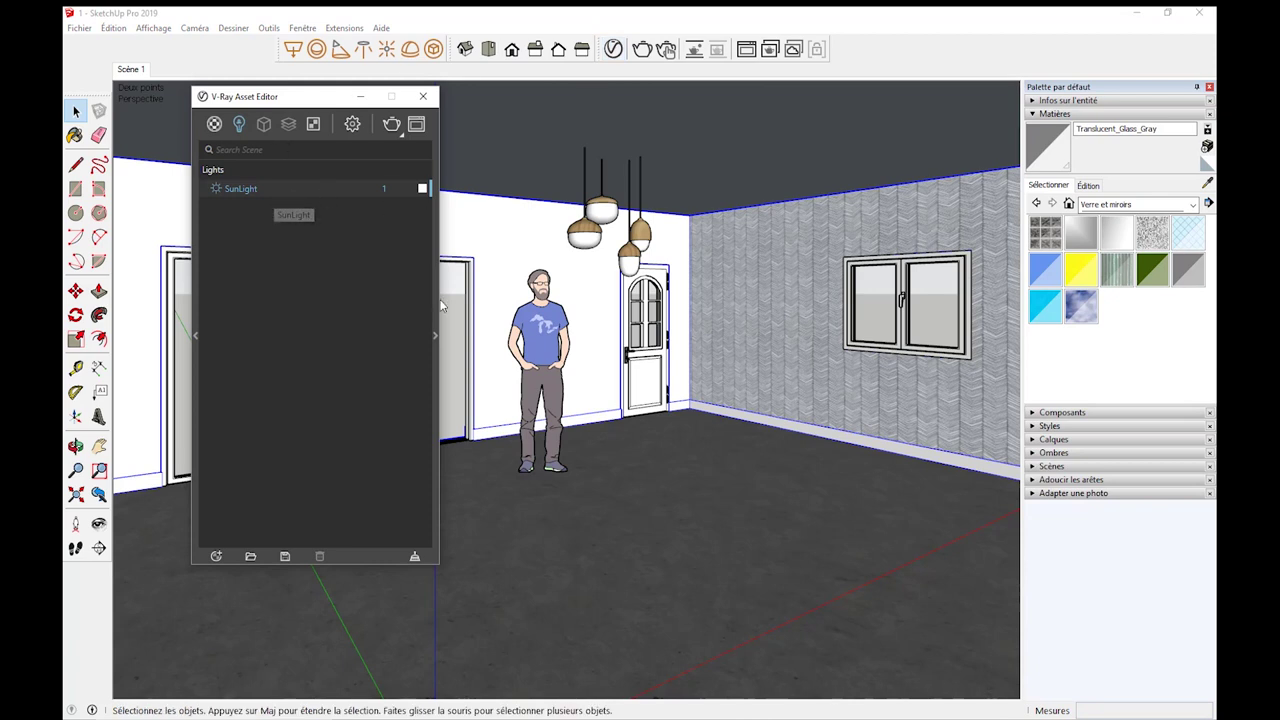
pyautogui.click(433, 334)
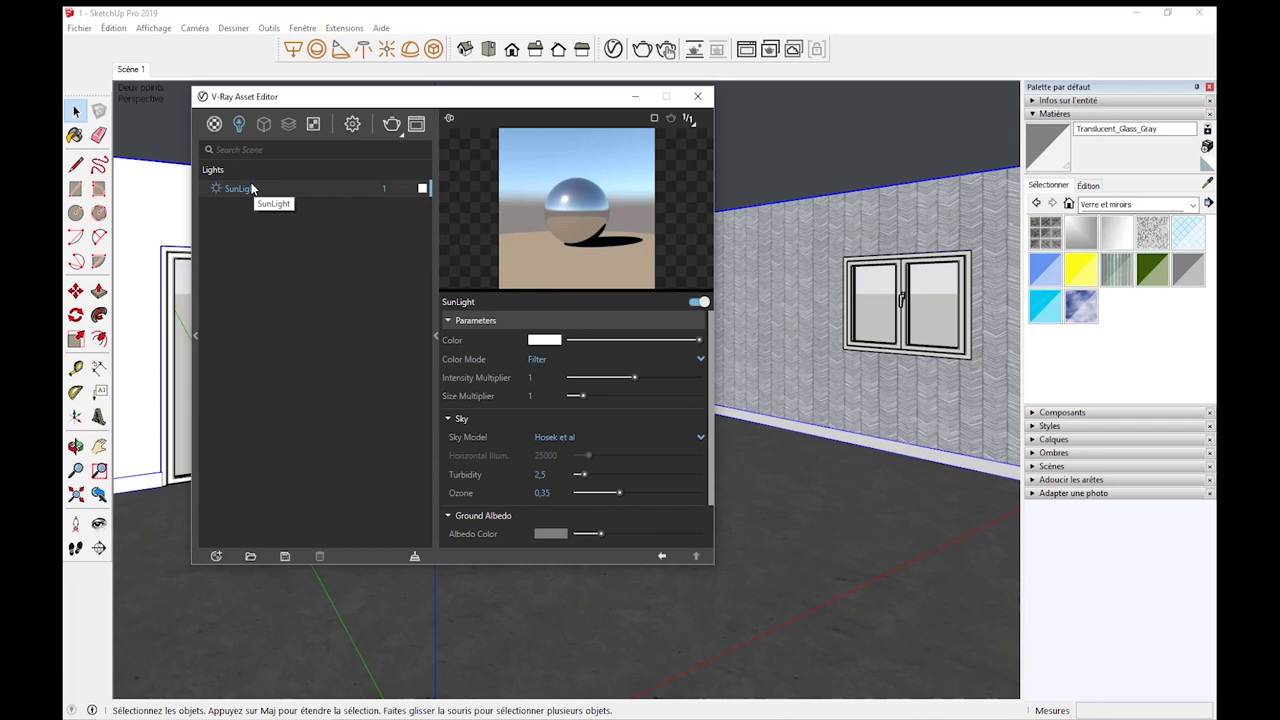
pyautogui.click(436, 334)
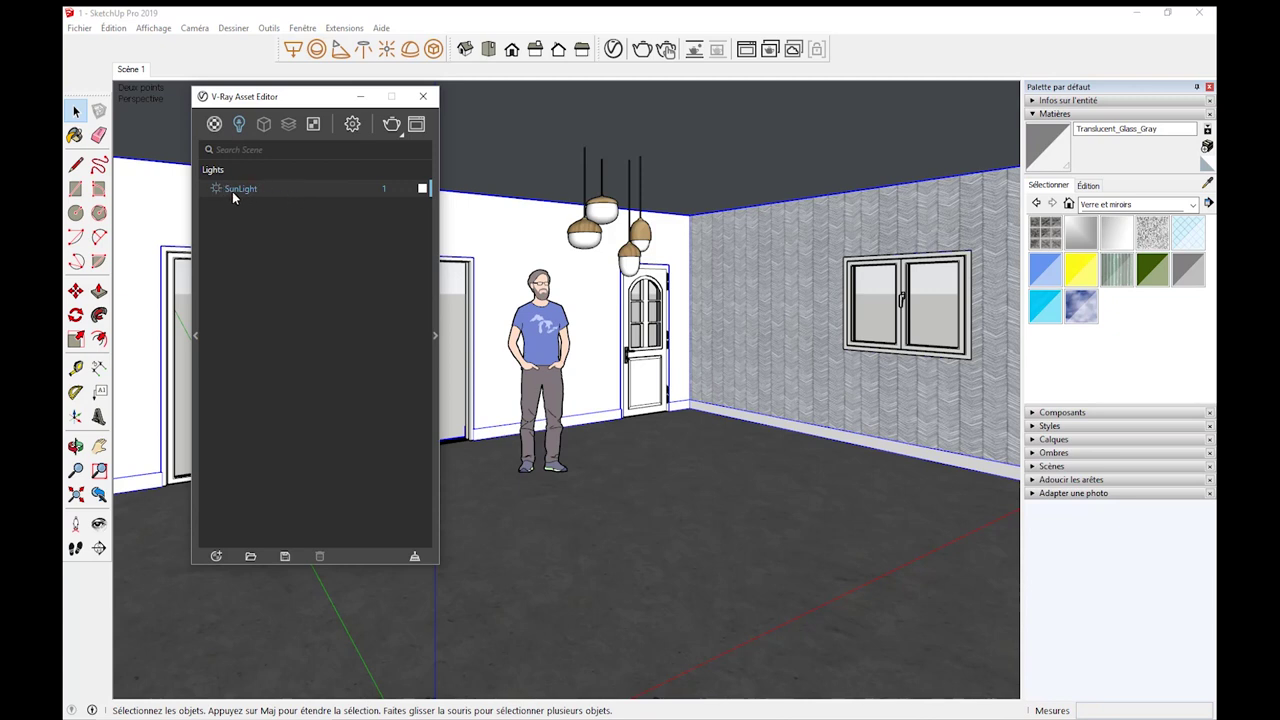
pyautogui.click(434, 336)
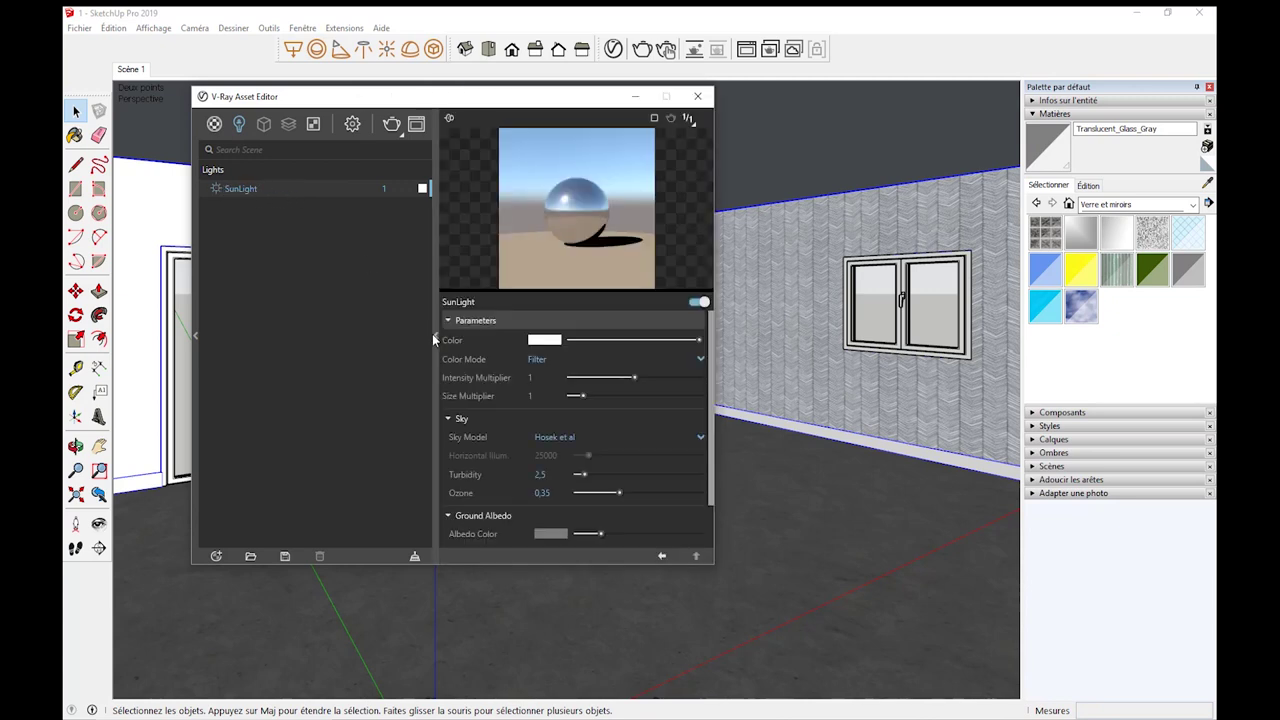
# Switch the SunLight off and run a test render, which comes out darker.
pyautogui.click(699, 302)
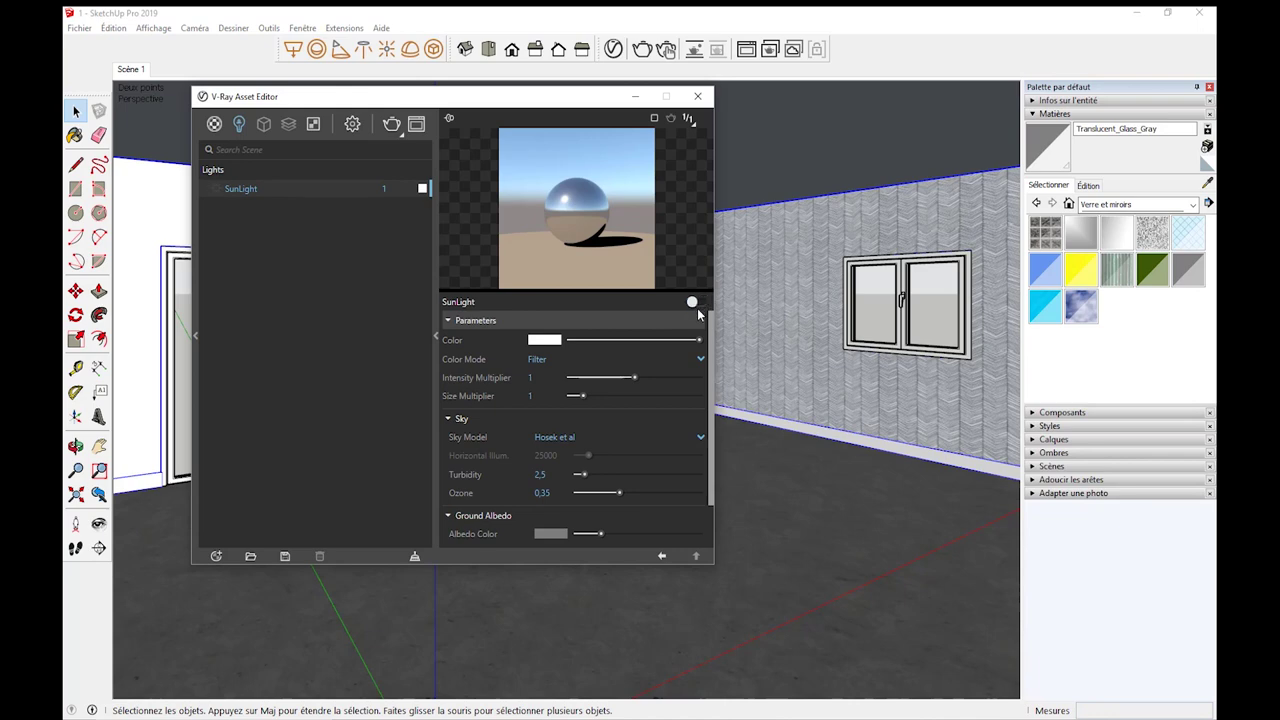
pyautogui.click(391, 123)
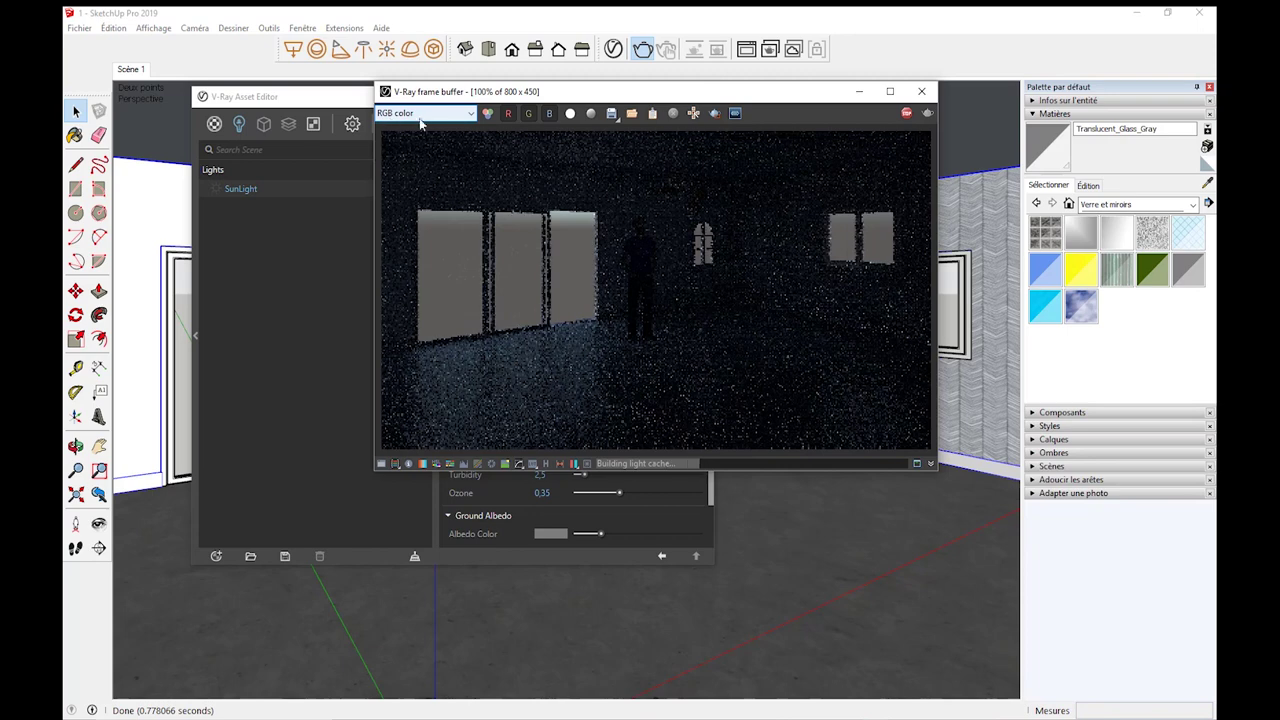
pyautogui.click(922, 93)
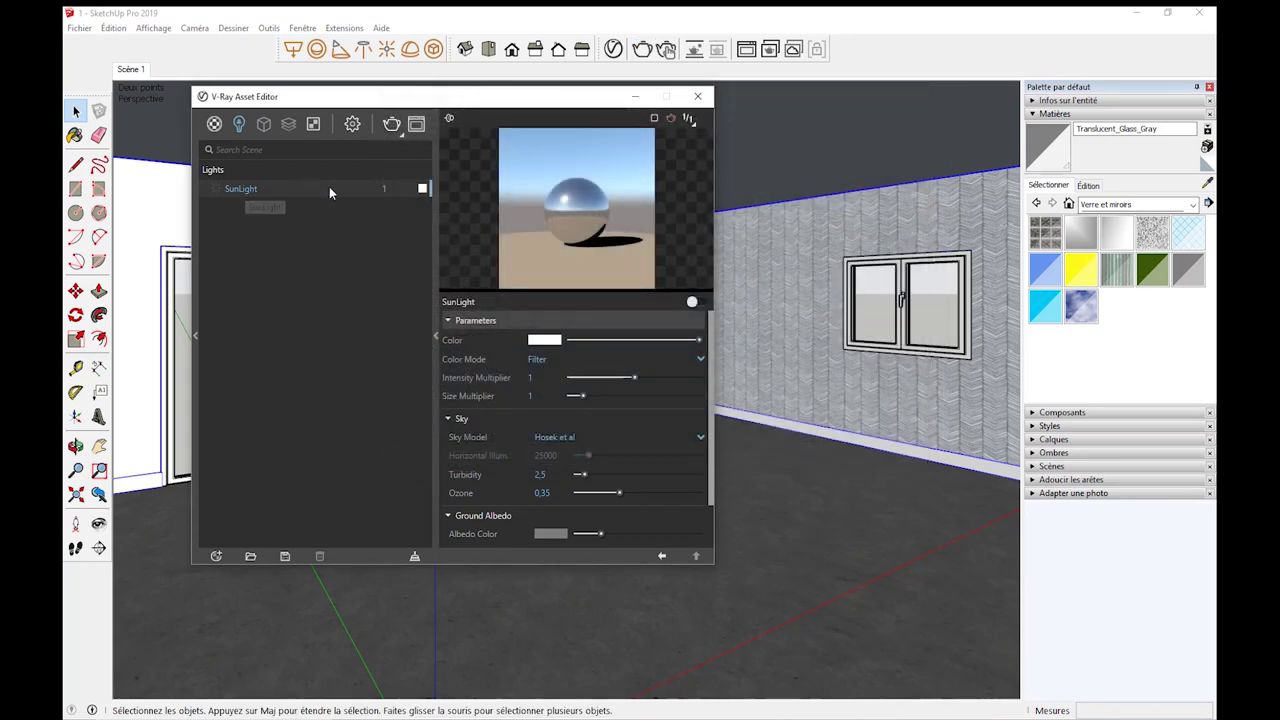
# In render settings, collapse Camera, expand Environment and inspect the background's sky texture.
pyautogui.click(352, 124)
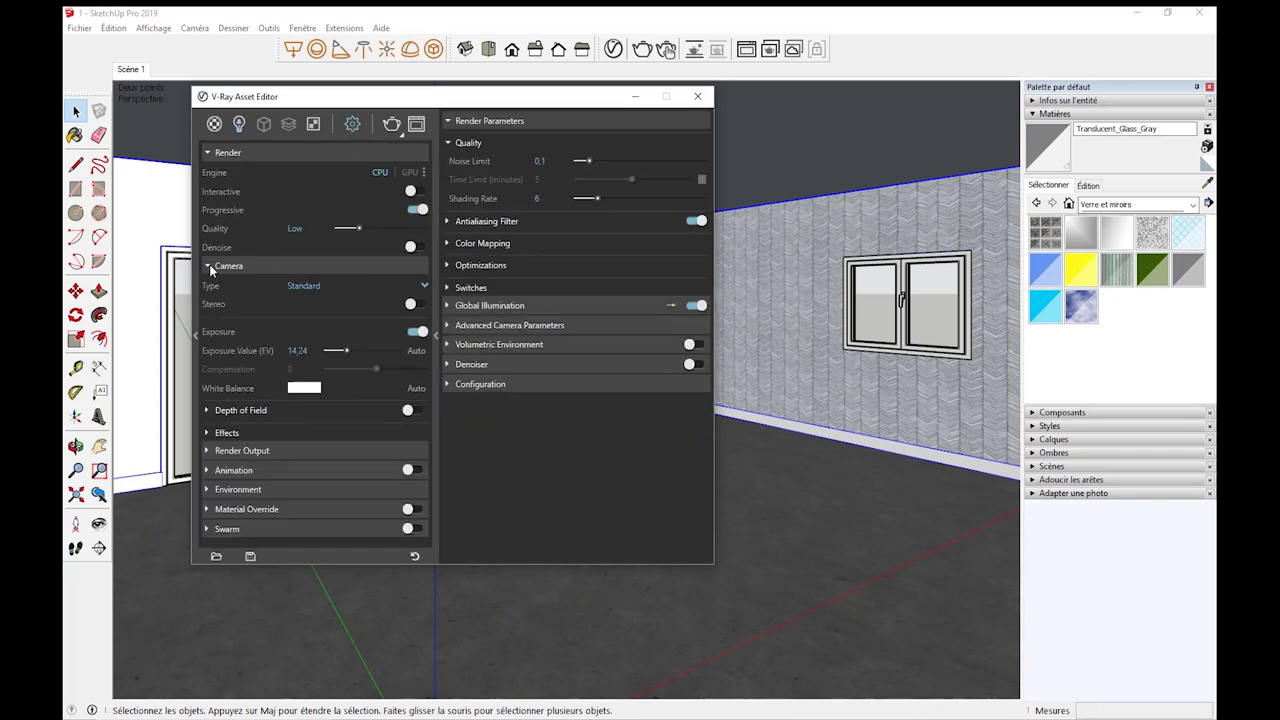
pyautogui.click(208, 265)
pyautogui.click(208, 325)
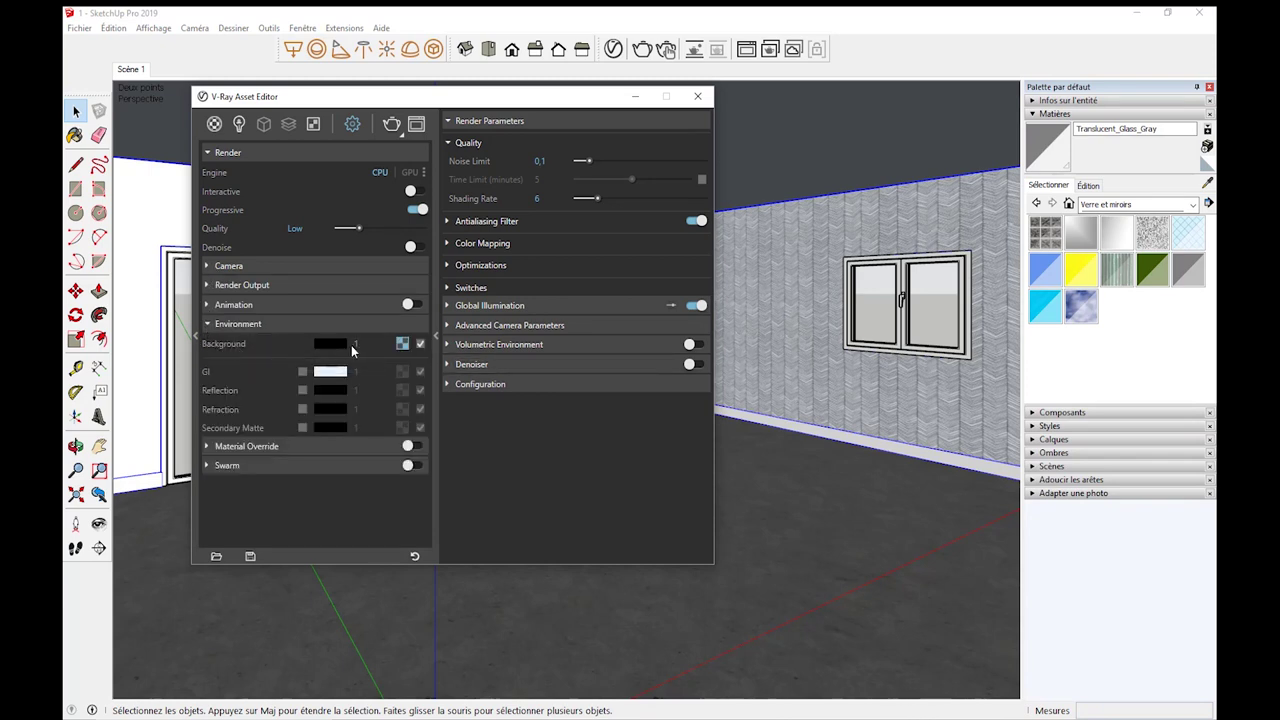
pyautogui.click(402, 344)
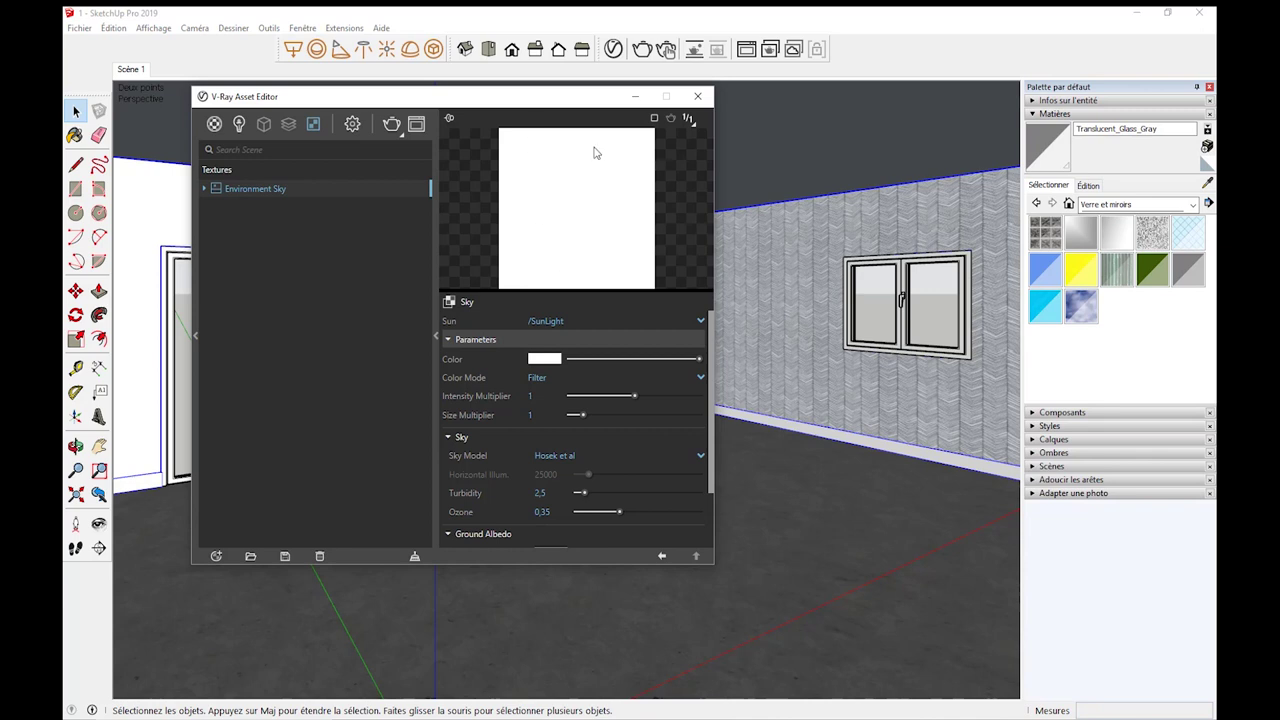
pyautogui.click(663, 556)
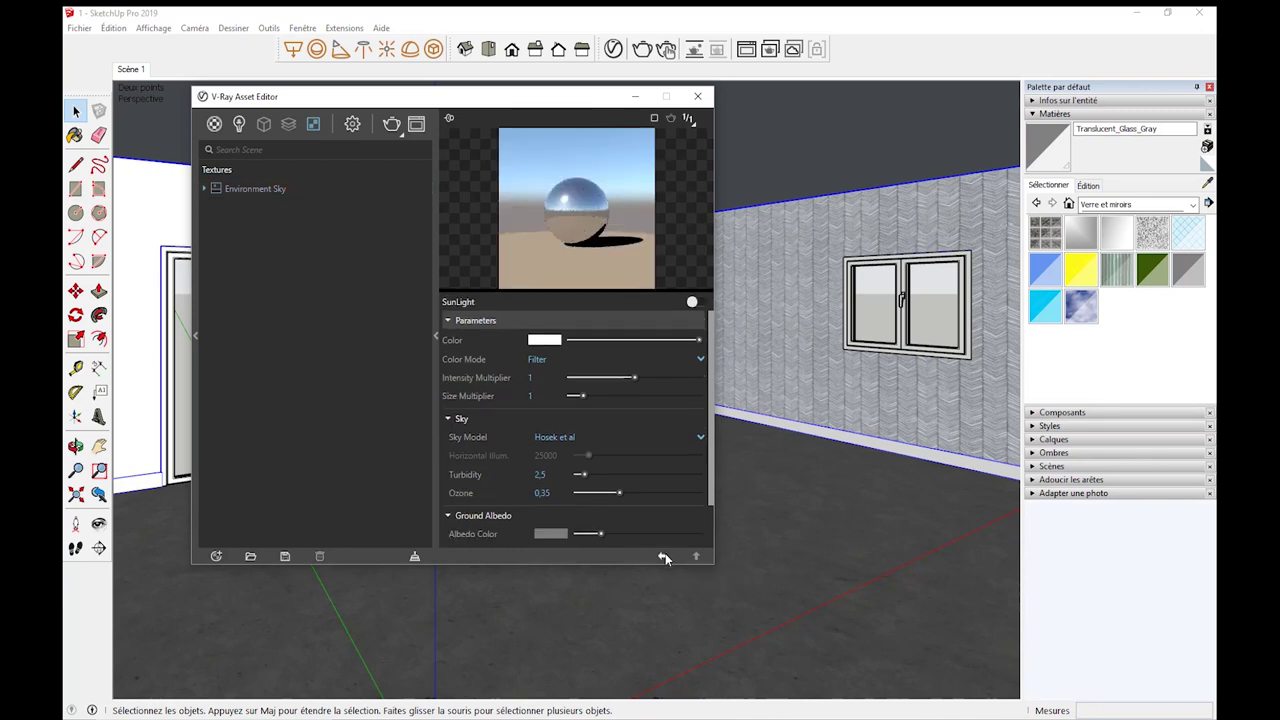
pyautogui.click(351, 124)
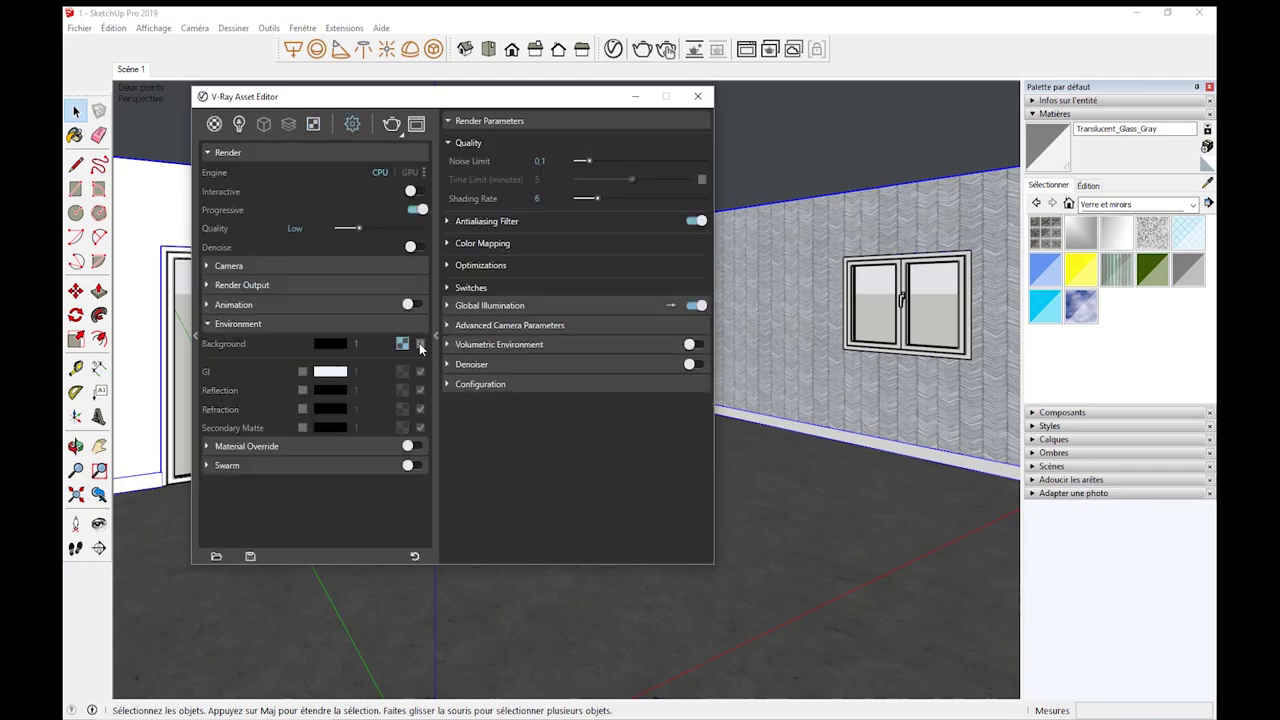
# Stop an all-black test render, then tick the Environment Background and select its intensity value.
pyautogui.click(391, 124)
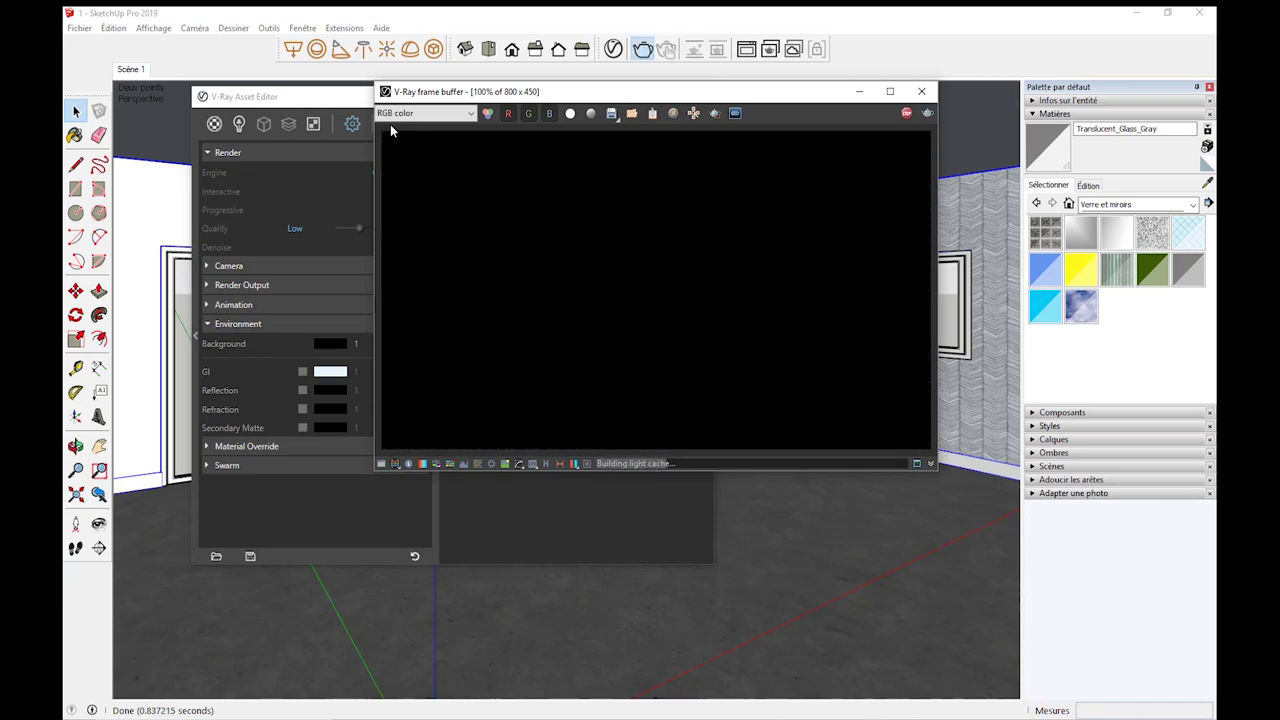
pyautogui.moveTo(437, 99); pyautogui.dragTo(467, 140)
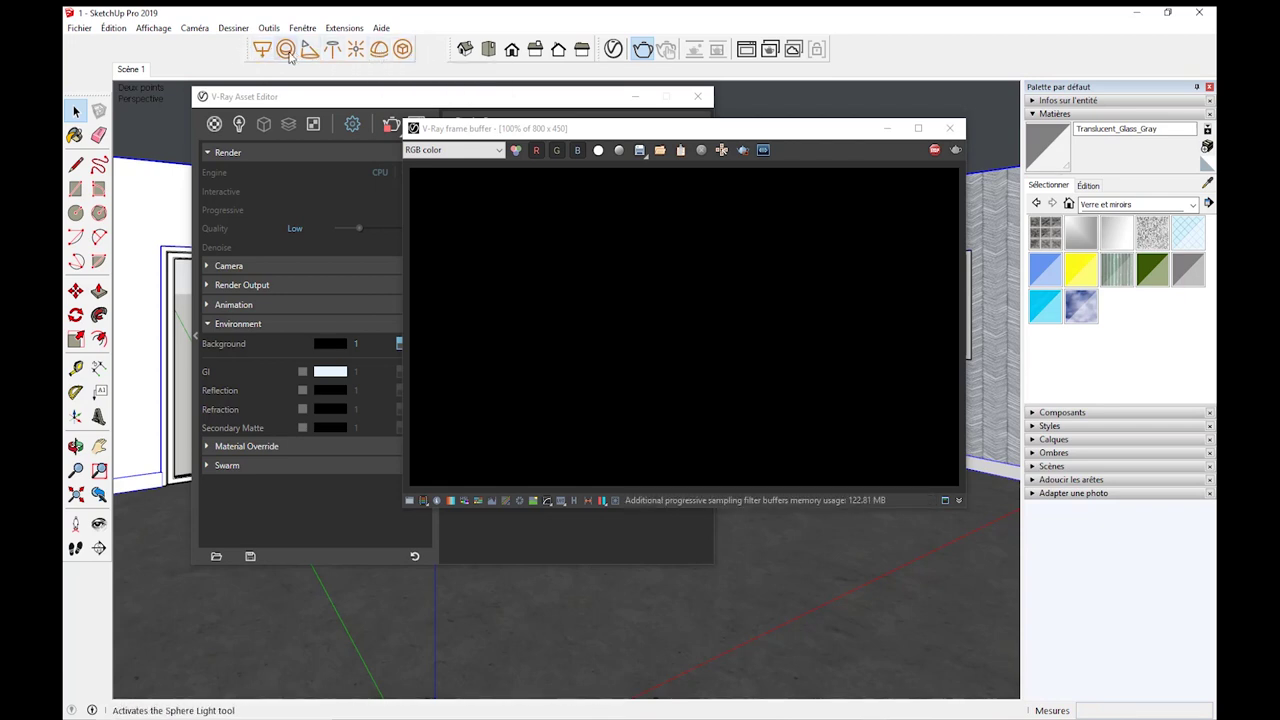
pyautogui.click(934, 150)
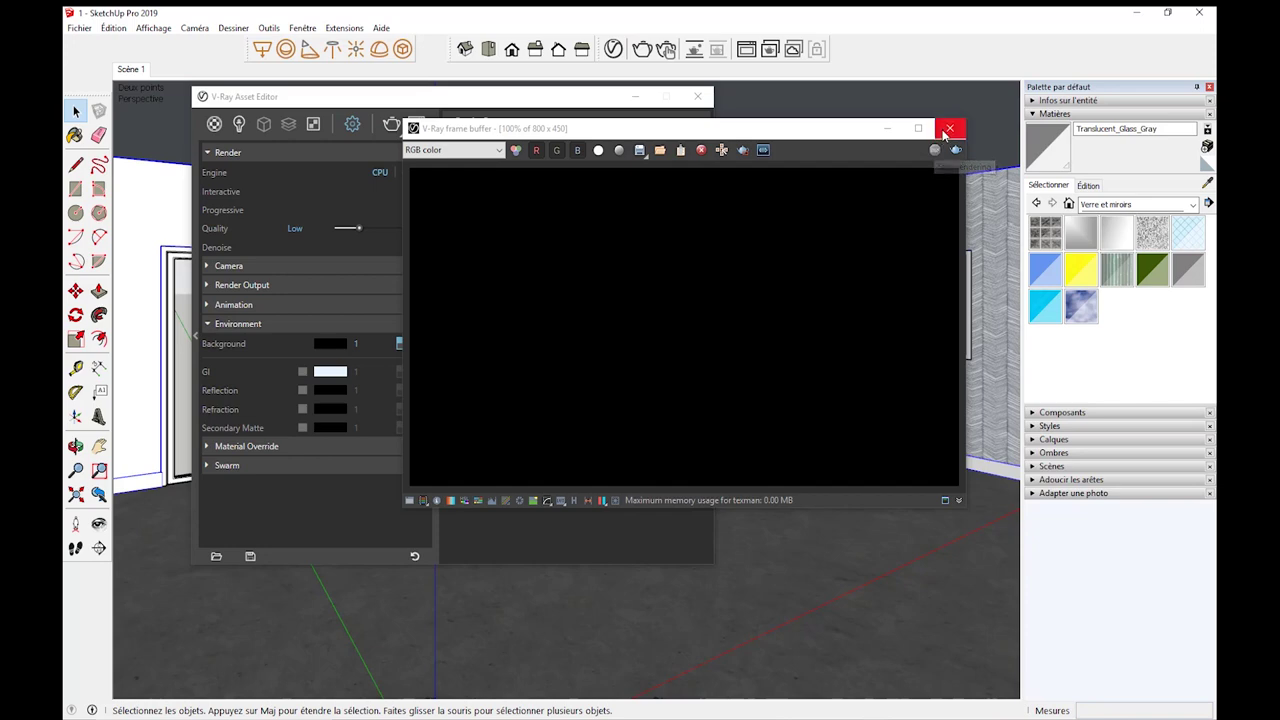
pyautogui.click(949, 128)
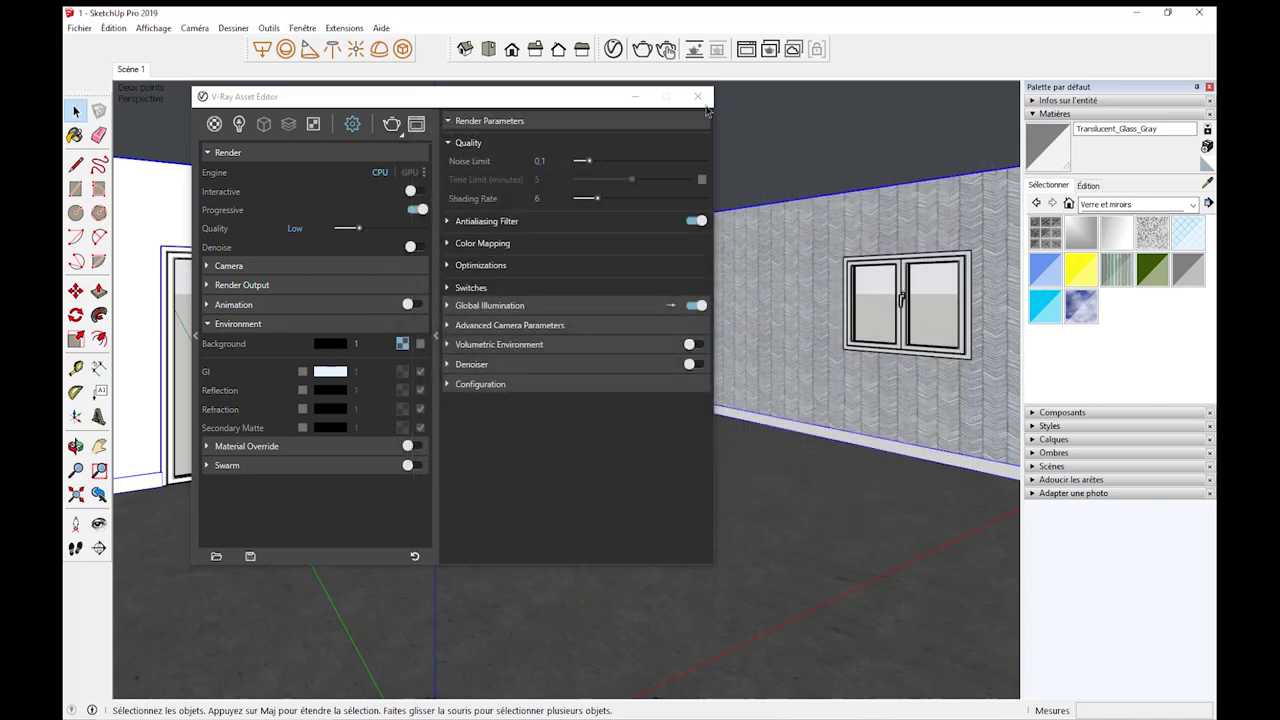
pyautogui.click(420, 344)
pyautogui.click(355, 343)
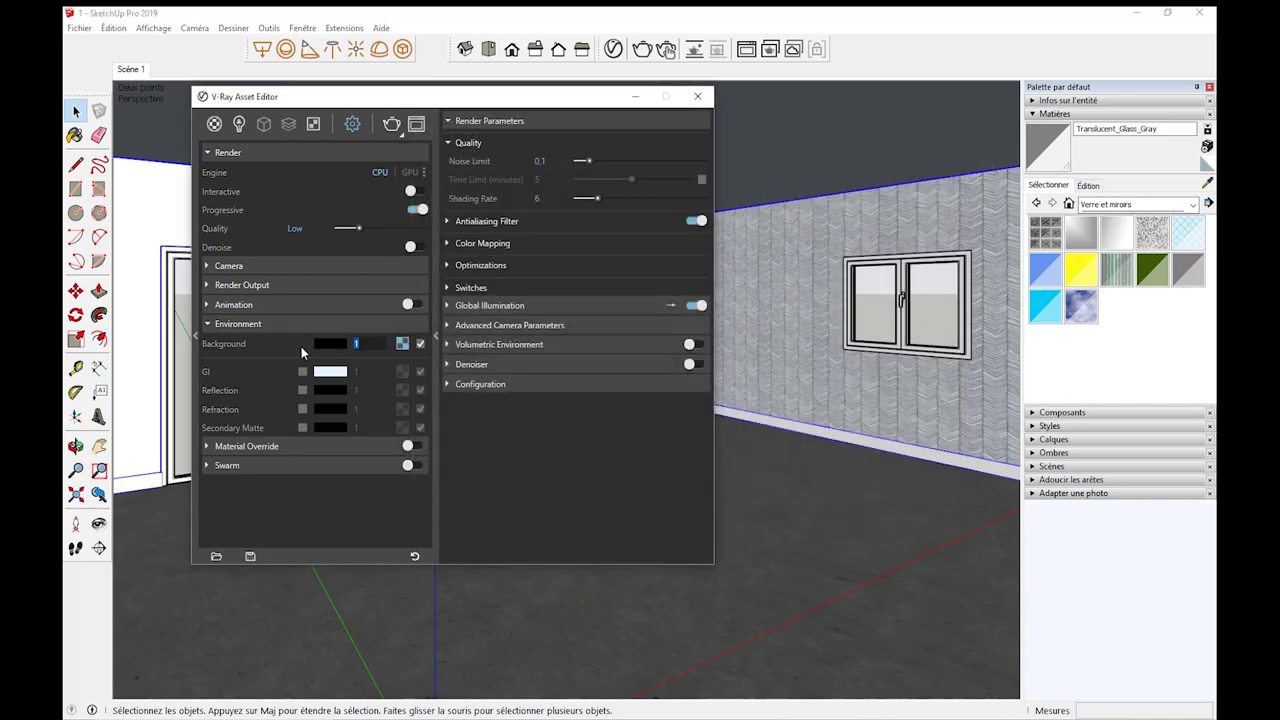
# Turn the SunLight back on with intensity multiplier 5 and stop the brighter test render.
pyautogui.click(239, 123)
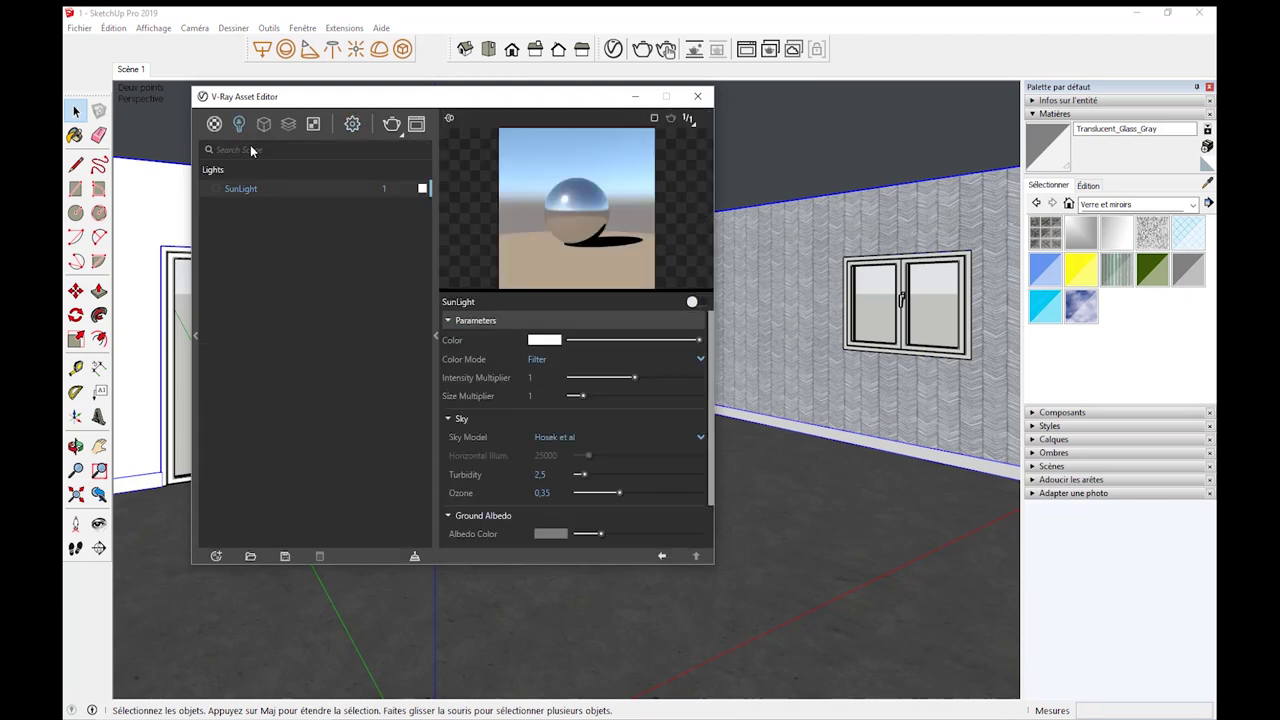
pyautogui.click(698, 301)
pyautogui.write('5')
pyautogui.press('Return')
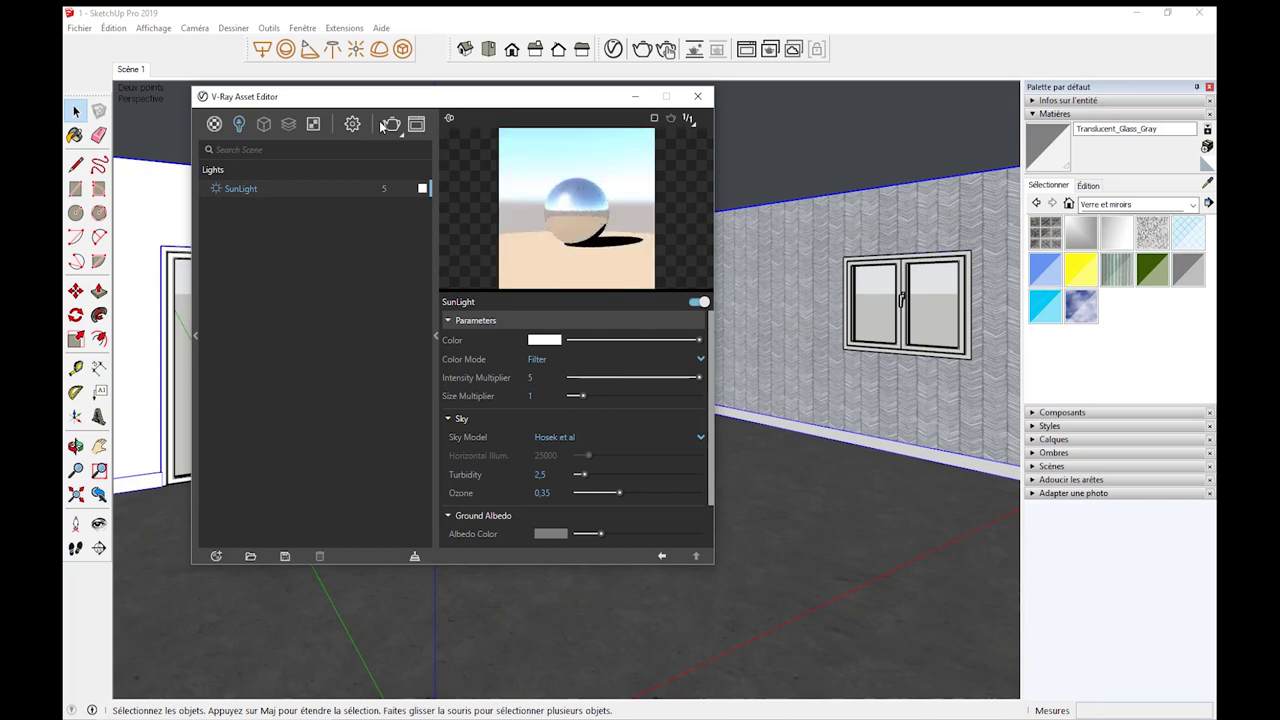
pyautogui.click(390, 124)
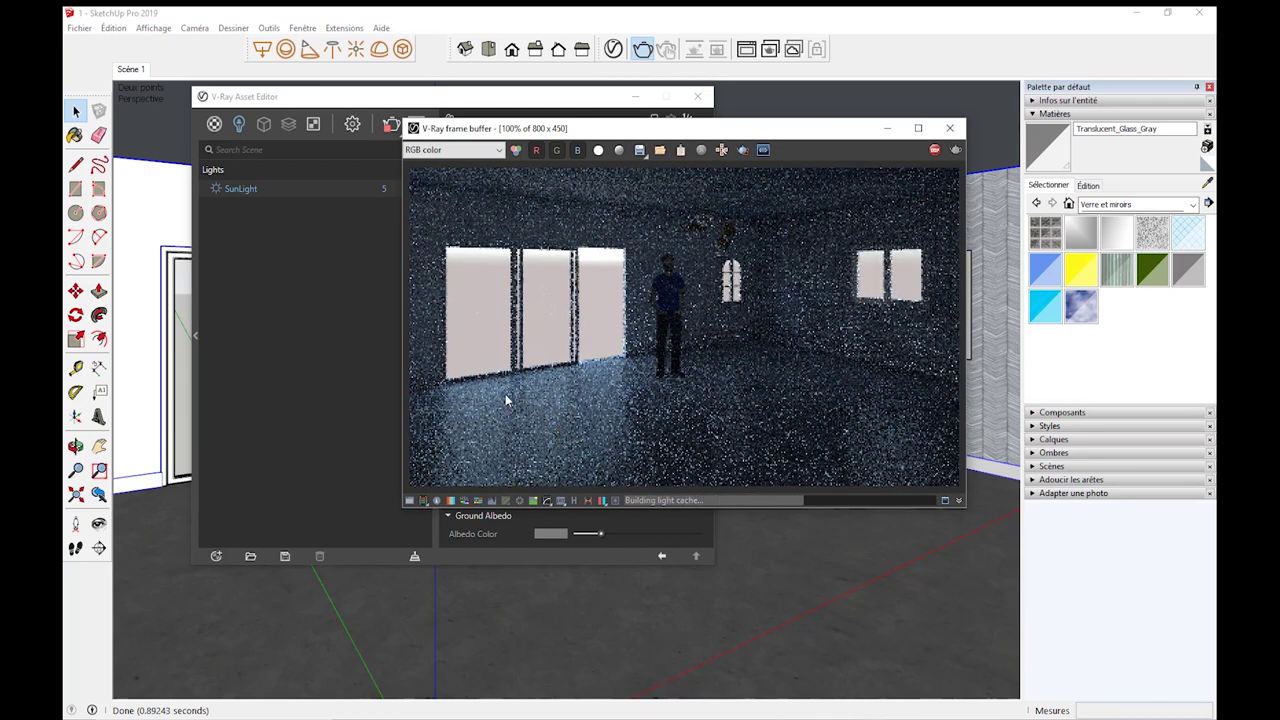
pyautogui.click(367, 188)
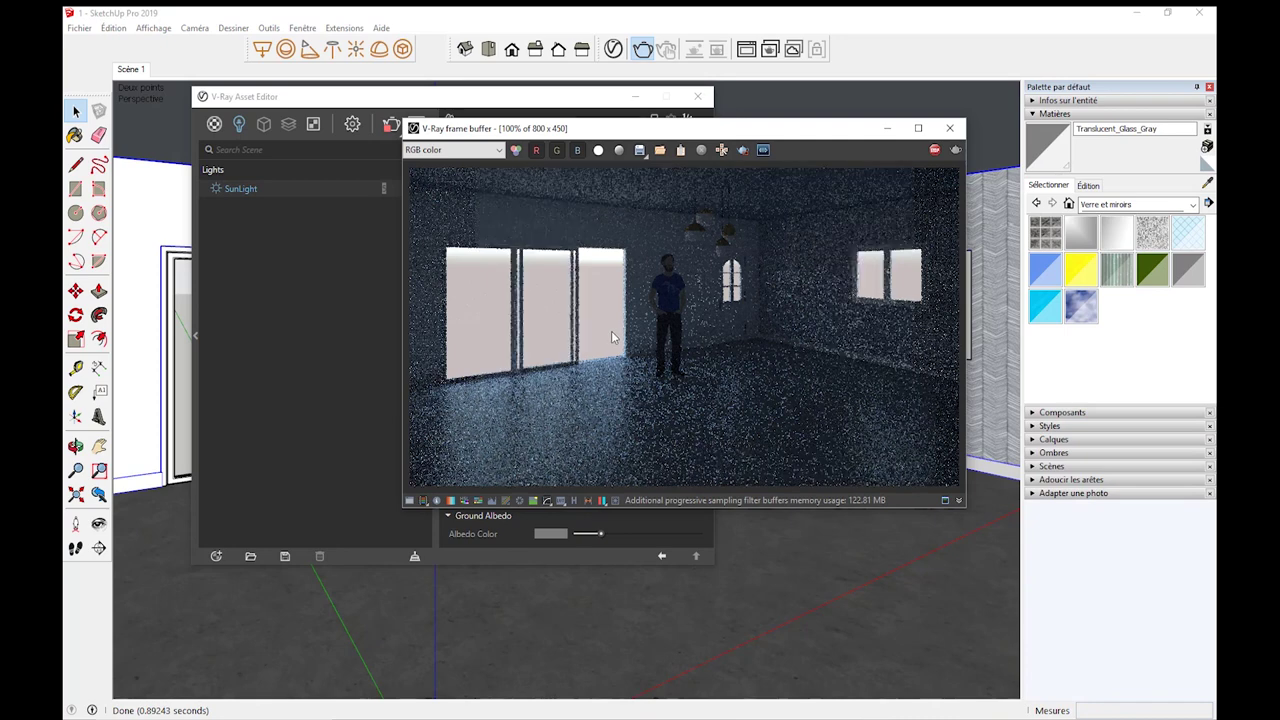
pyautogui.click(936, 153)
pyautogui.click(951, 134)
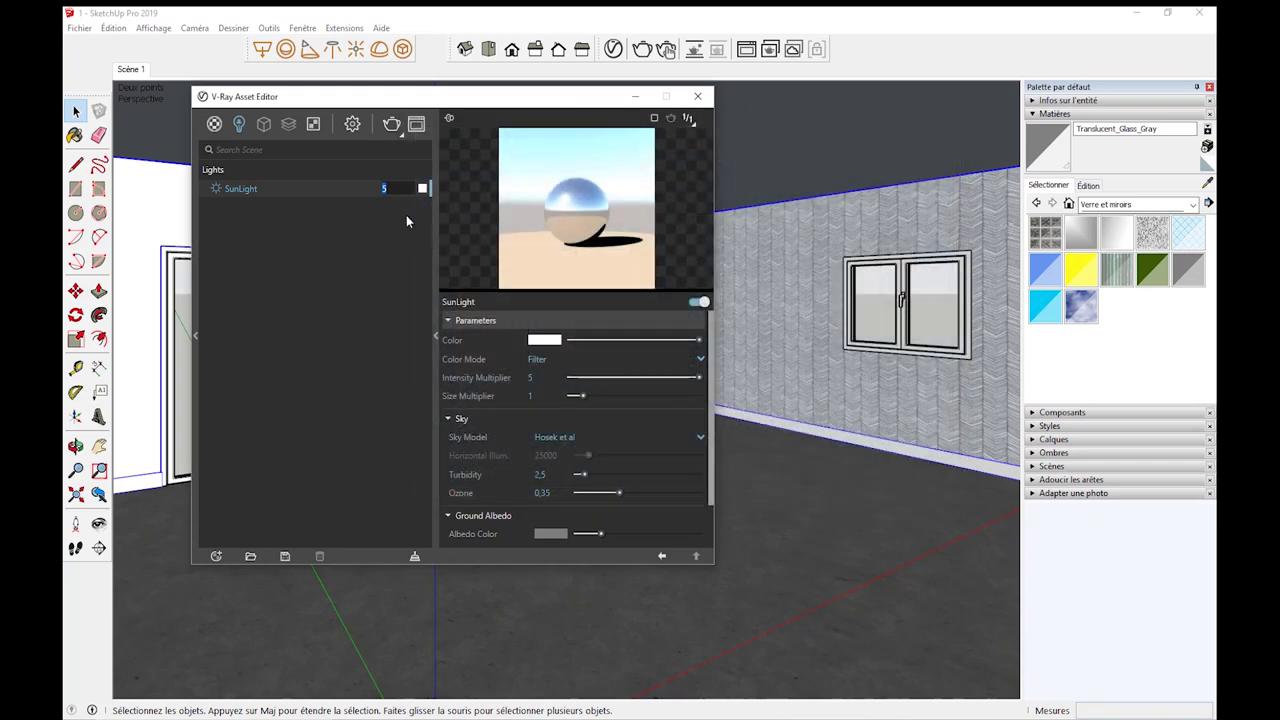
# Lower the SunLight intensity multiplier to 2 and return to render settings.
pyautogui.write('2')
pyautogui.press('Return')
pyautogui.click(352, 124)
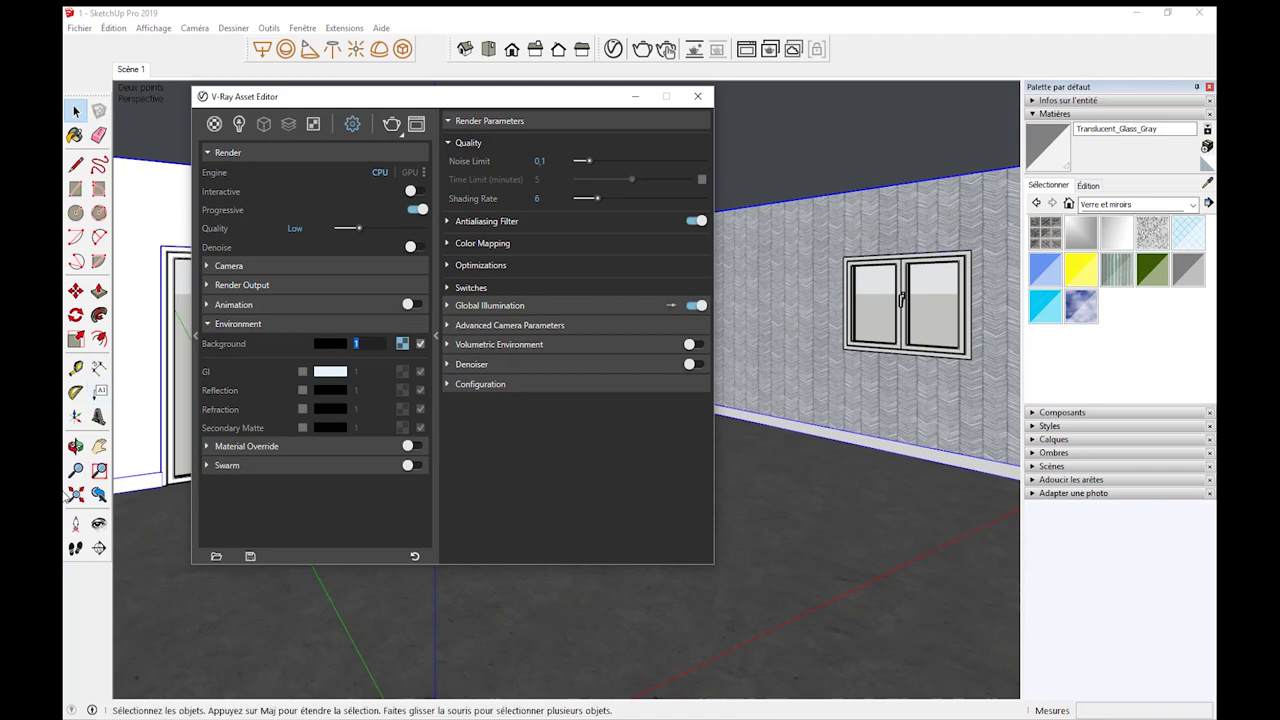
# Test-render with the environment background intensity at 10.
pyautogui.write('10')
pyautogui.click(392, 125)
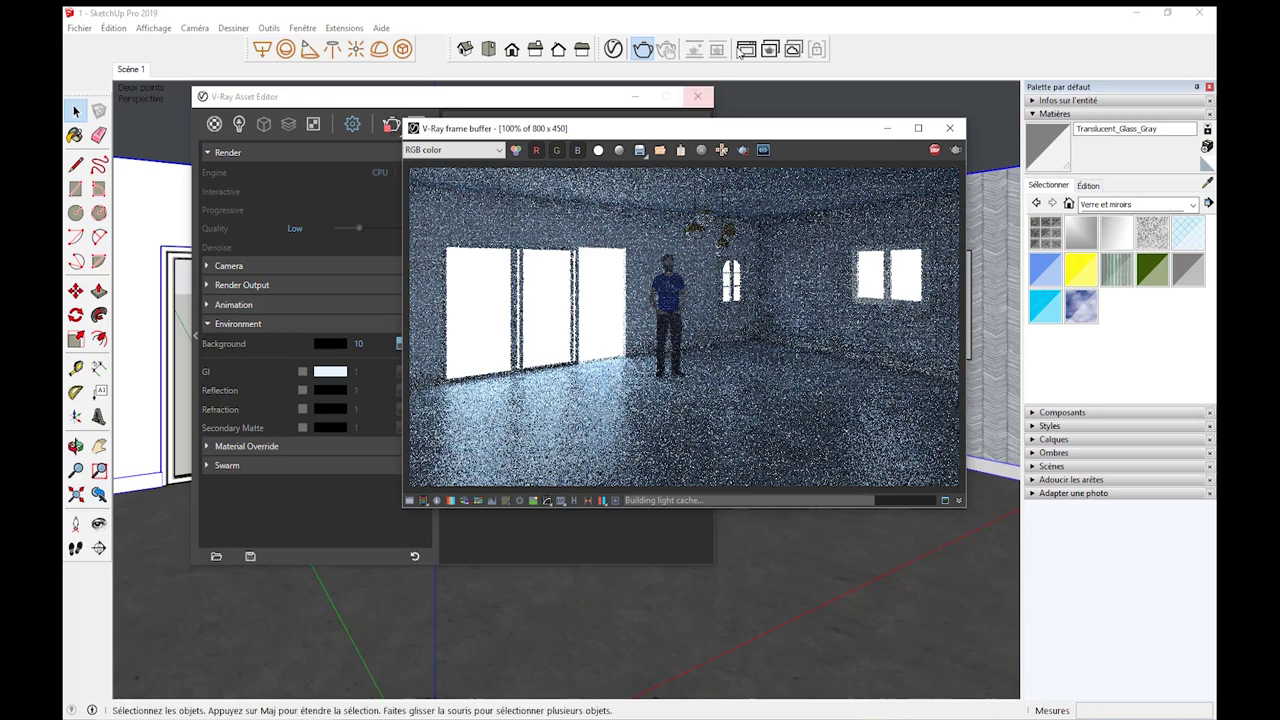
pyautogui.click(950, 128)
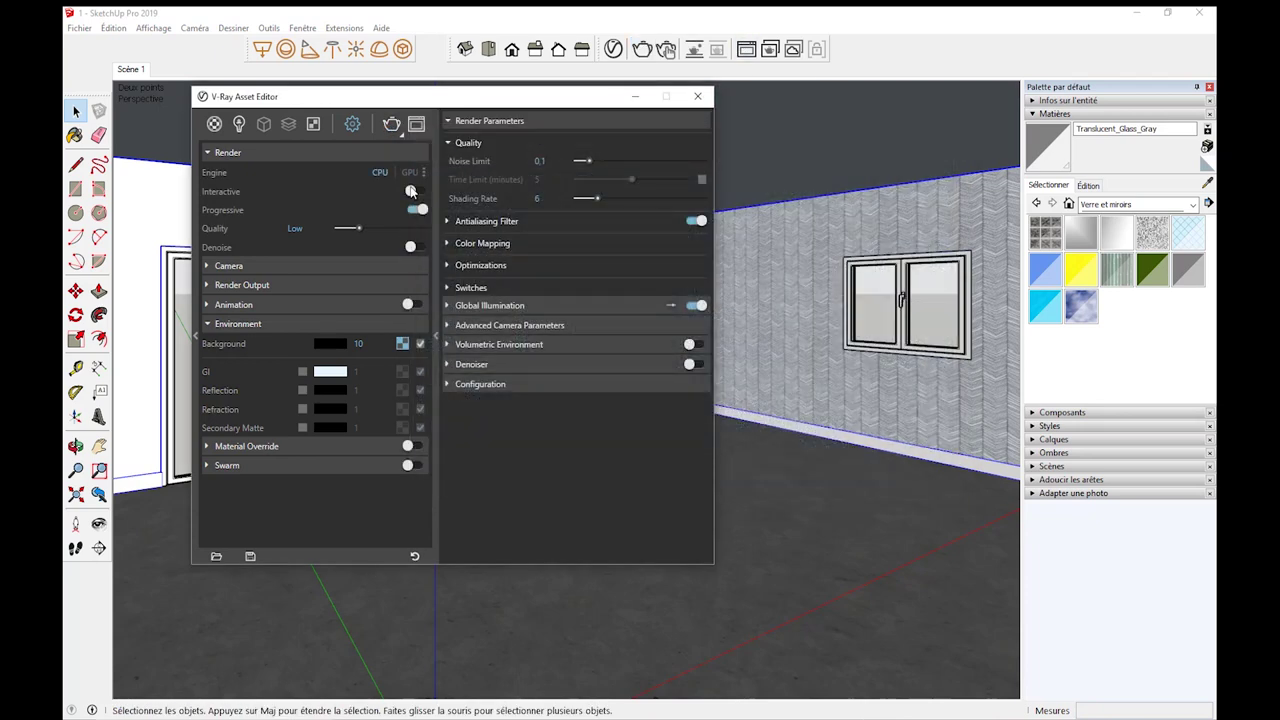
# Set the background intensity to 1 and check the darker test render.
pyautogui.write('1')
pyautogui.press('Return')
pyautogui.click(390, 124)
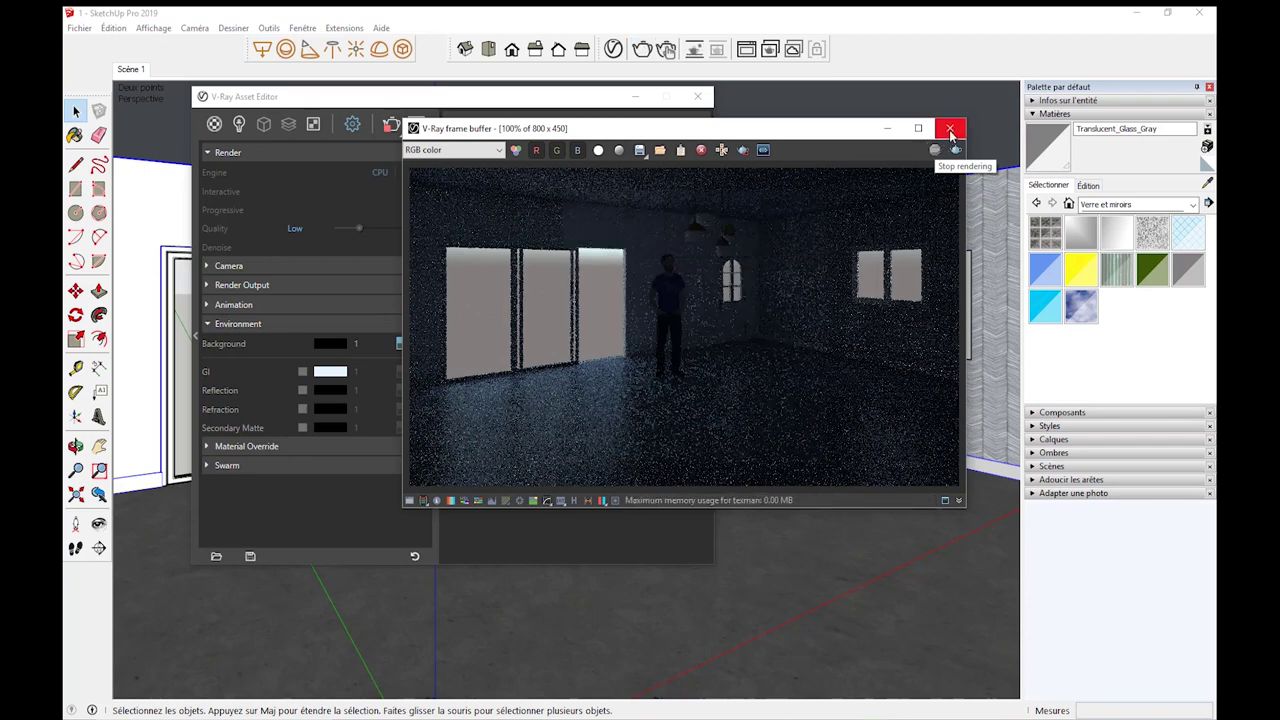
pyautogui.click(949, 128)
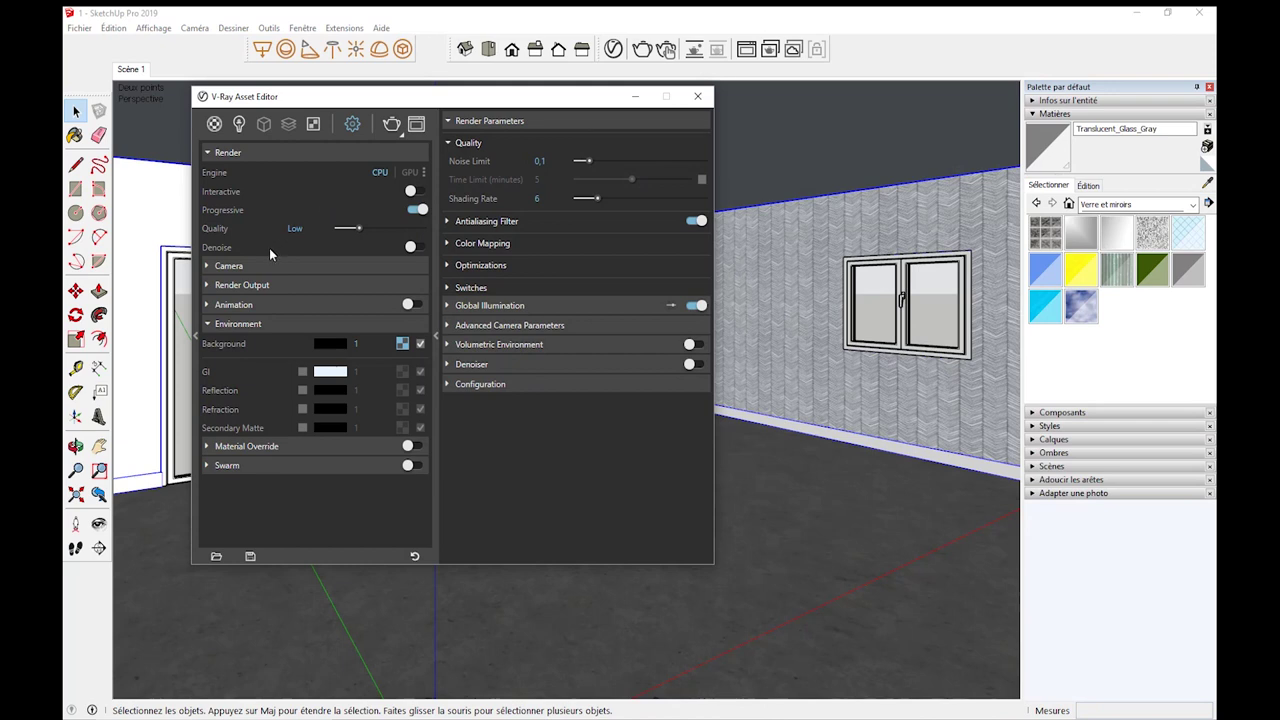
# Collapse Environment, expand Camera with exposure on at EV 14.24, and start a new test render.
pyautogui.click(209, 324)
pyautogui.click(208, 266)
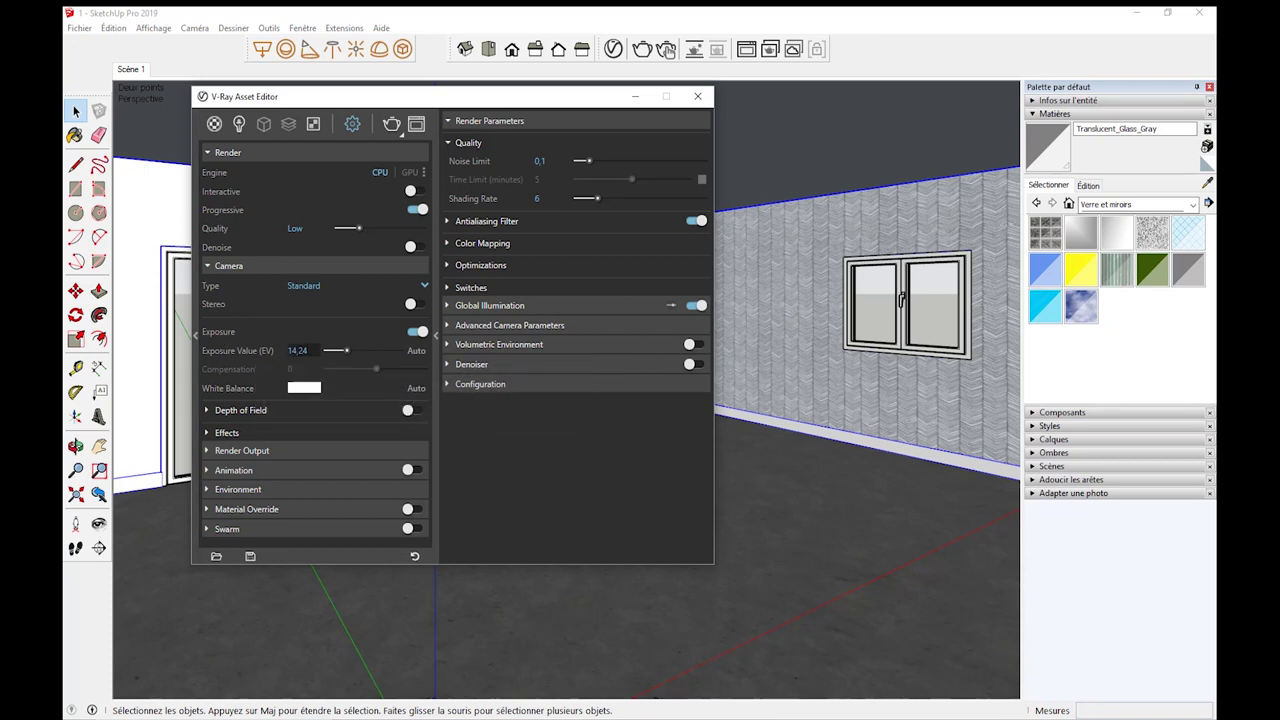
pyautogui.click(297, 350)
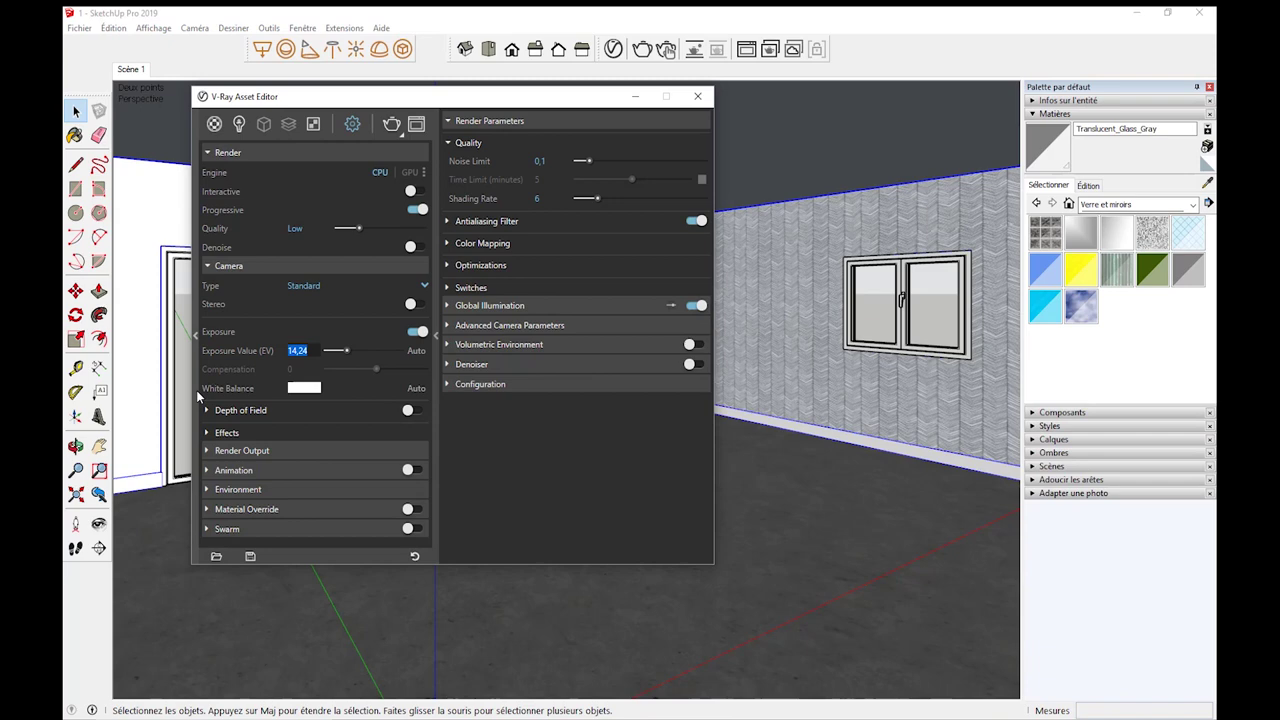
pyautogui.click(391, 124)
pyautogui.moveTo(614, 132); pyautogui.dragTo(766, 126)
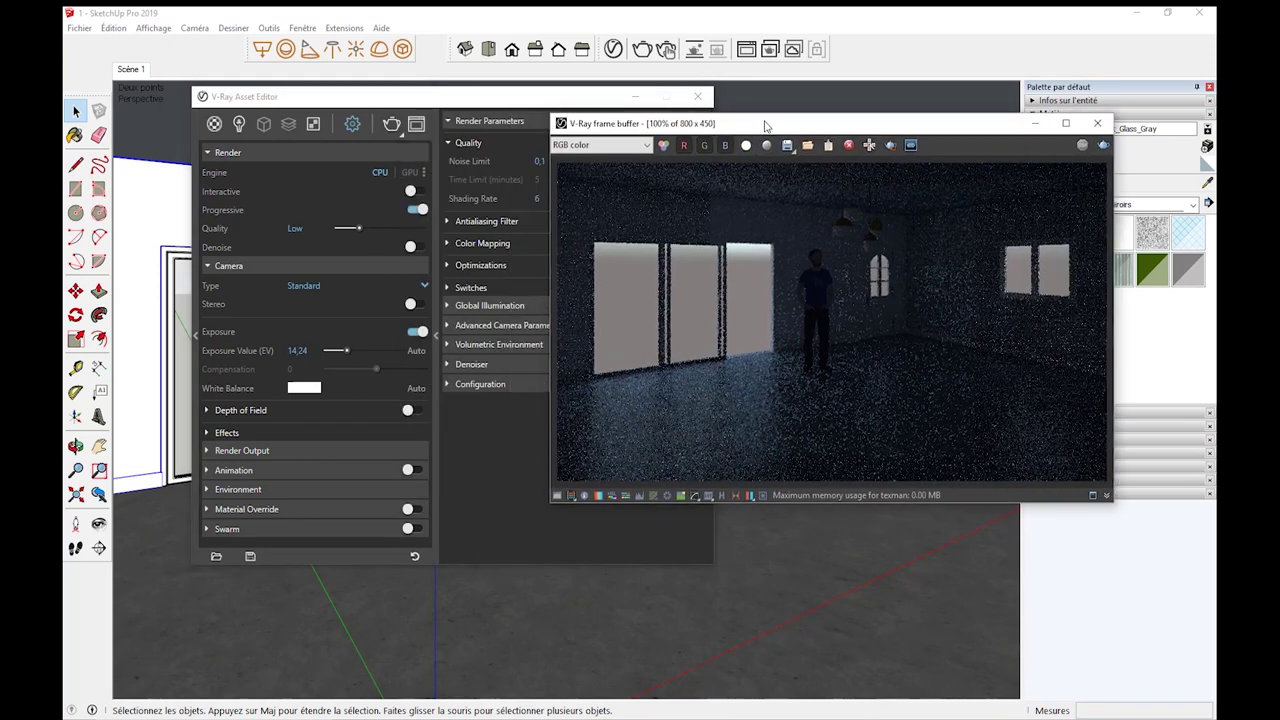
# Region-render the glass doors area with camera exposure value 11, restarting the render once.
pyautogui.click(891, 146)
pyautogui.moveTo(830, 197)
pyautogui.mouseDown()
pyautogui.moveTo(589, 480)
pyautogui.moveTo(565, 466)
pyautogui.mouseUp()
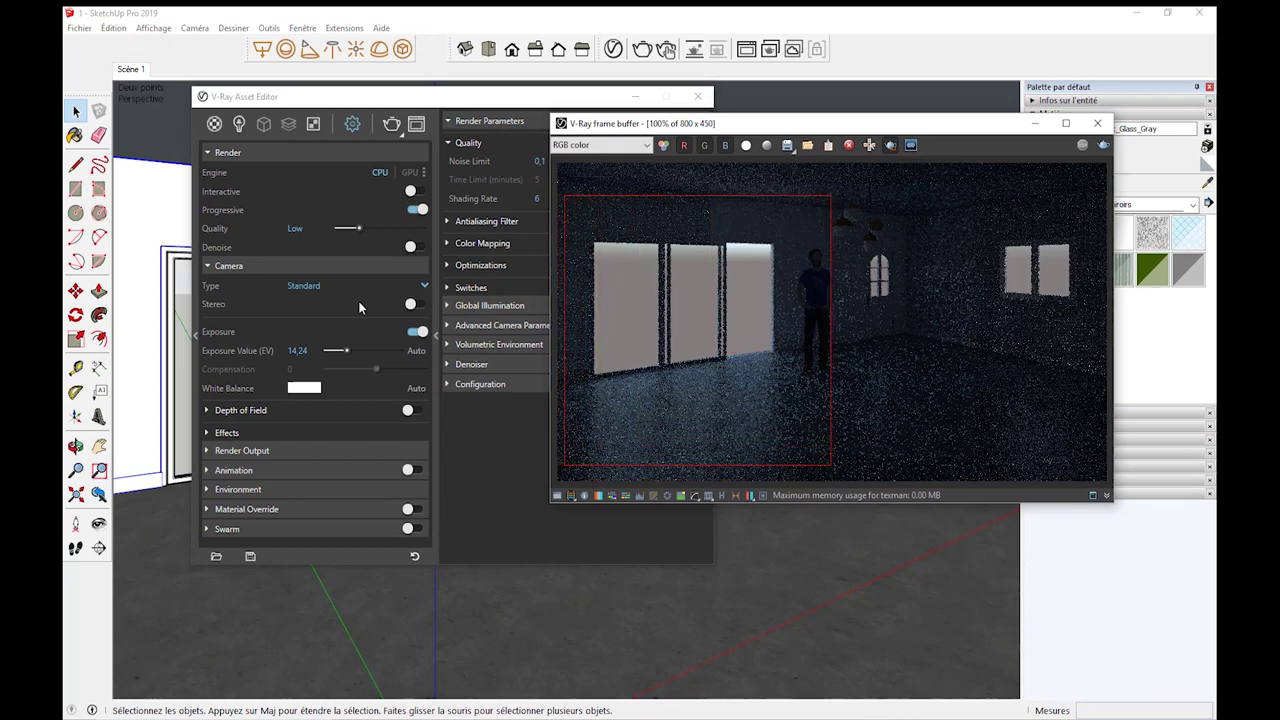
pyautogui.click(298, 350)
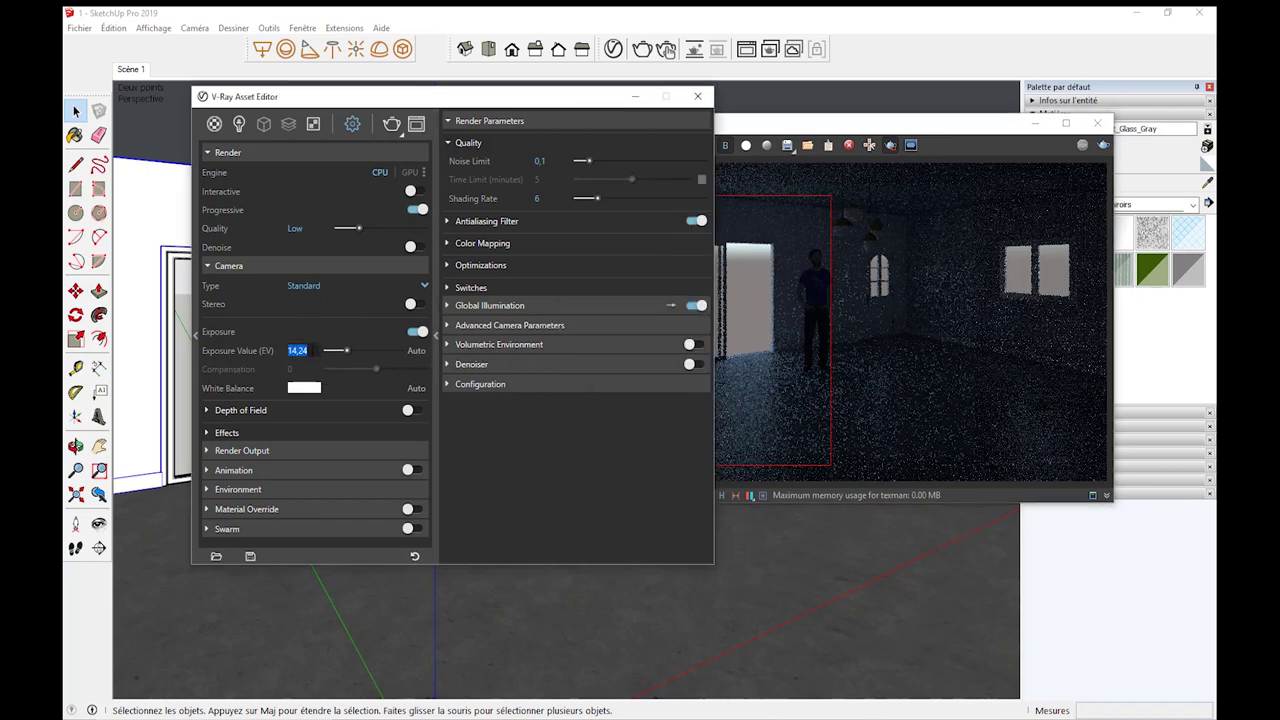
pyautogui.write('11')
pyautogui.press('Return')
pyautogui.click(390, 125)
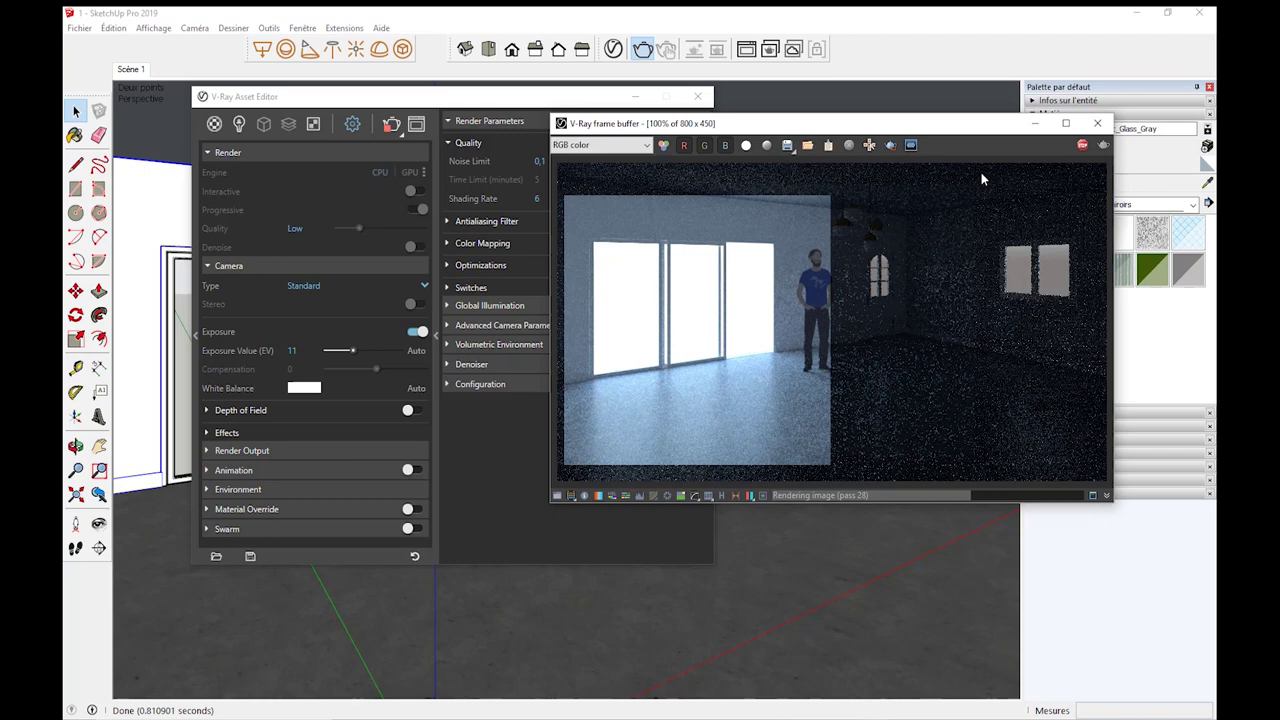
pyautogui.click(1083, 146)
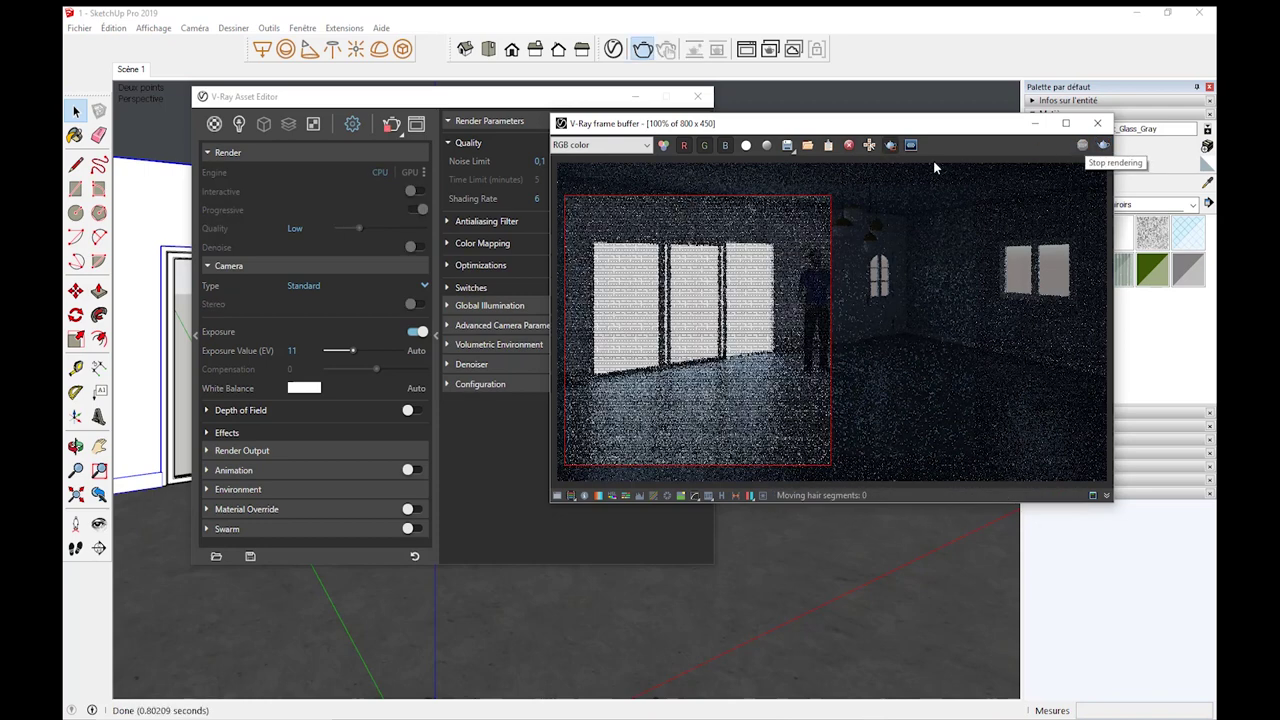
pyautogui.click(1103, 146)
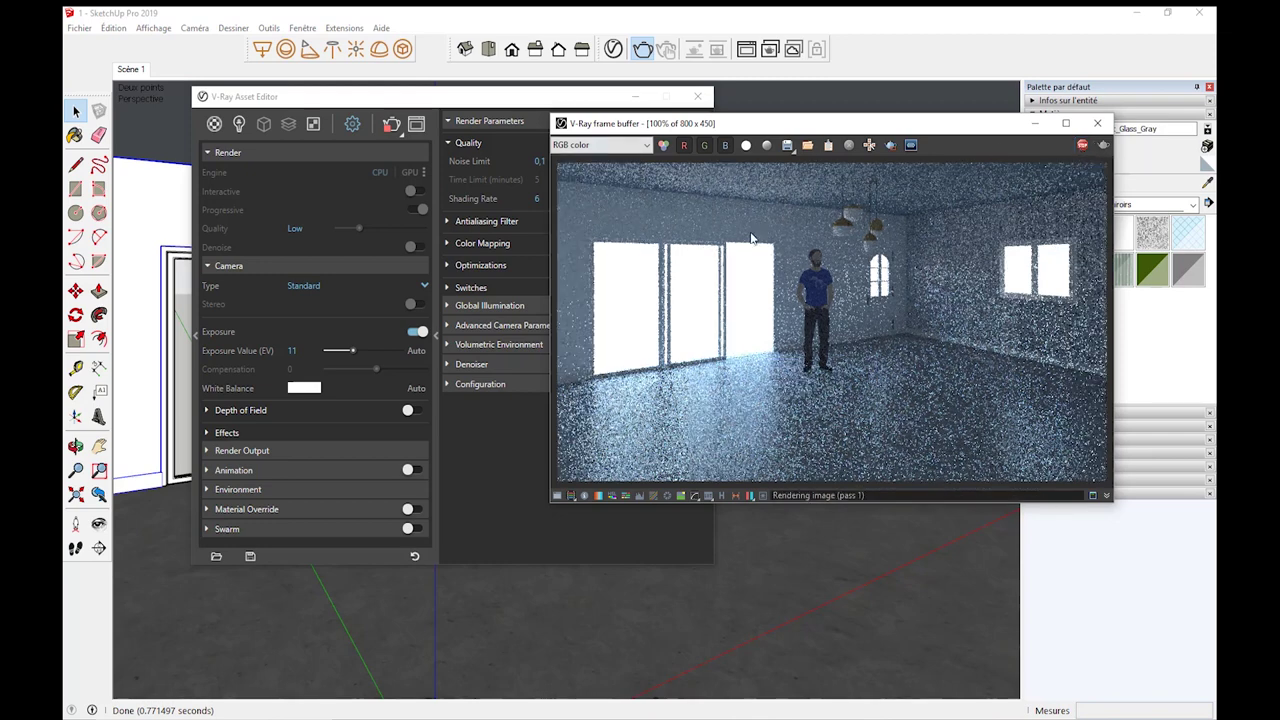
pyautogui.click(1097, 123)
# Close the Asset Editor and enable the Ombres (Shadows) toolbar.
pyautogui.click(697, 96)
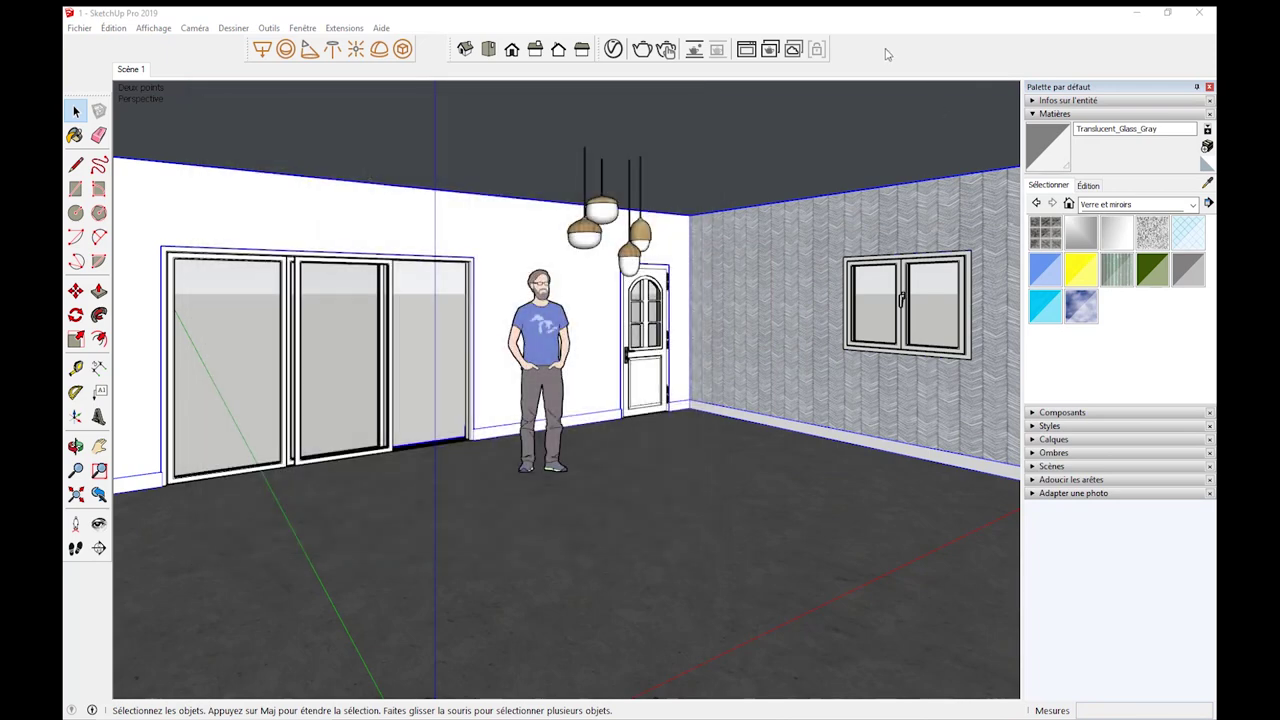
pyautogui.rightClick(886, 54)
pyautogui.rightClick(857, 45)
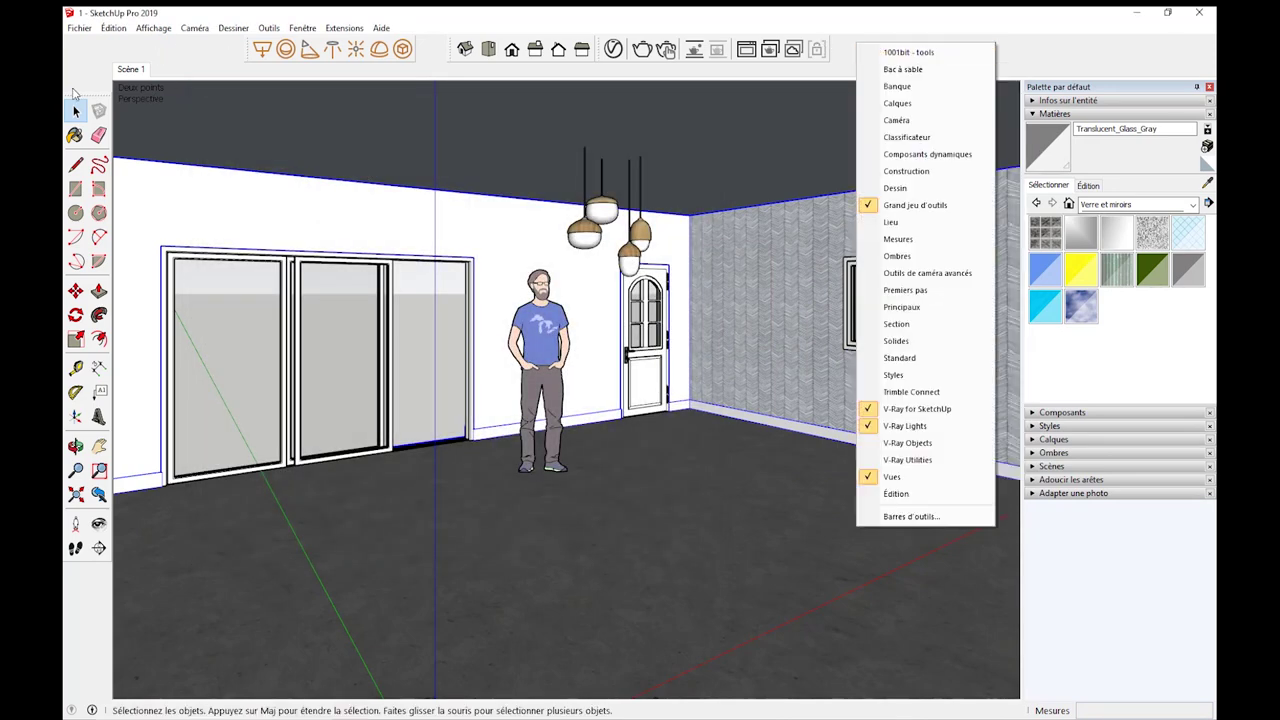
pyautogui.rightClick(74, 92)
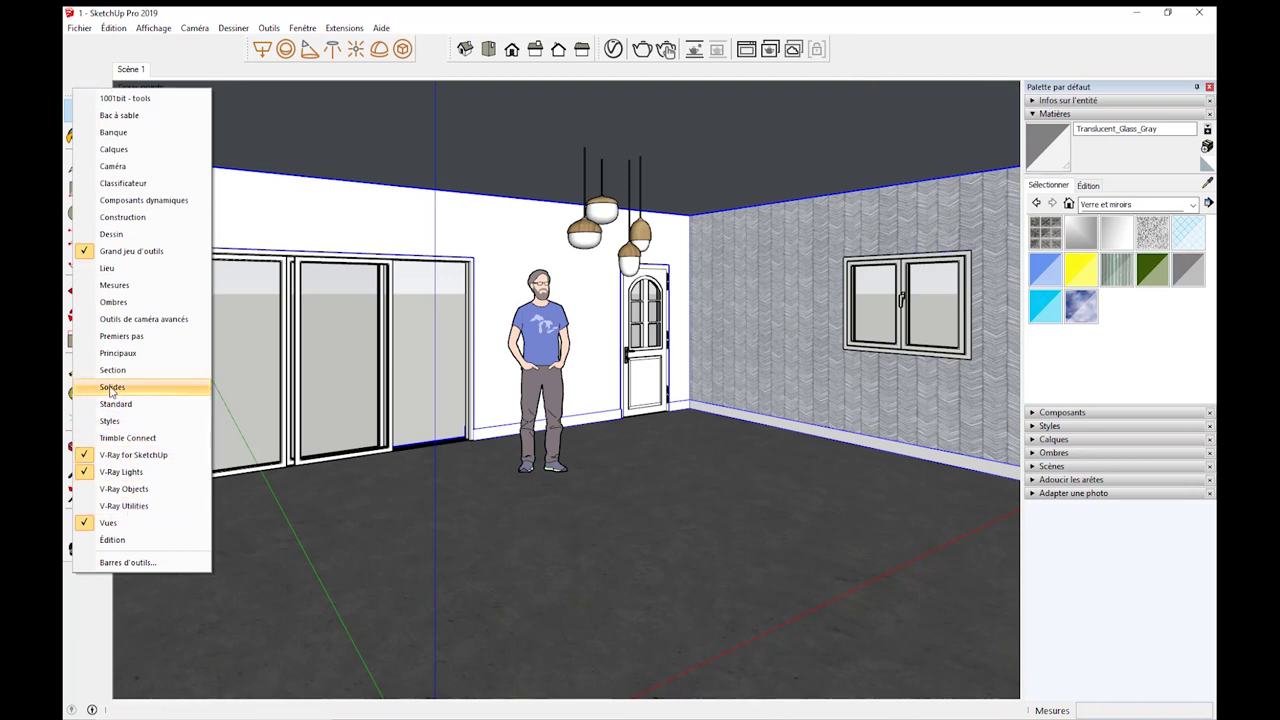
pyautogui.click(114, 304)
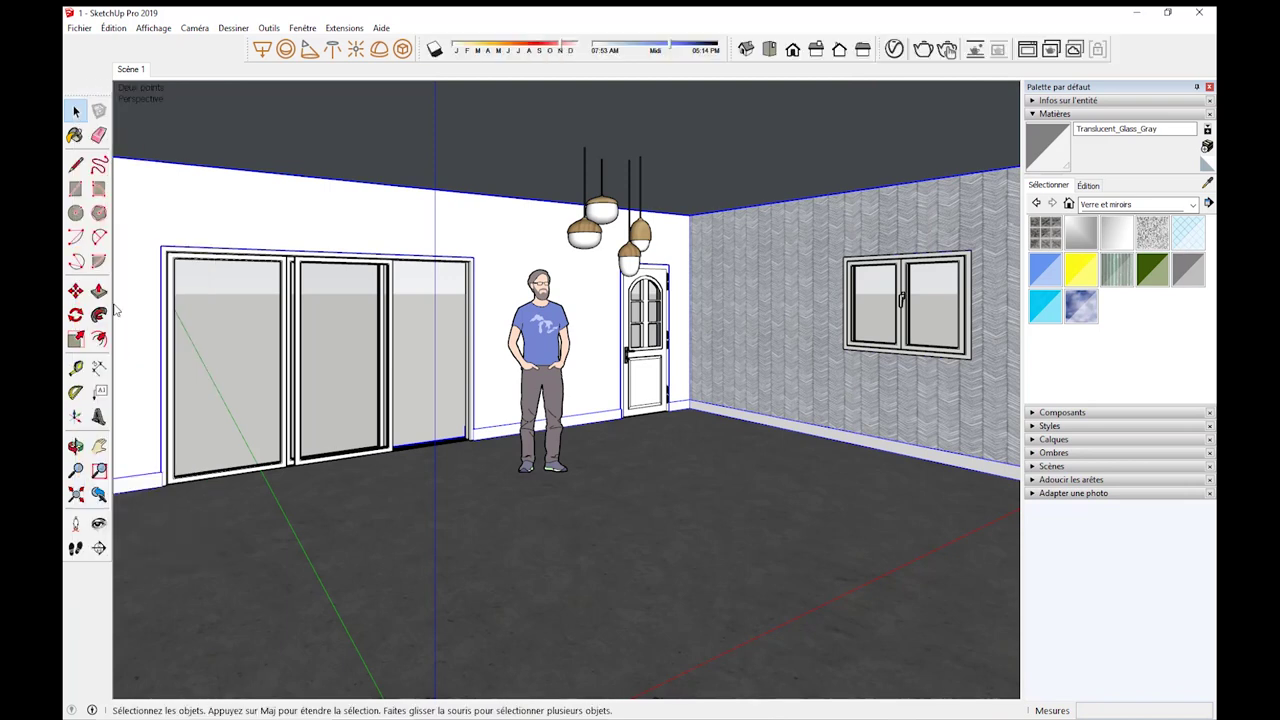
# Turn shadows on and adjust the sun's date and time sliders.
pyautogui.click(435, 49)
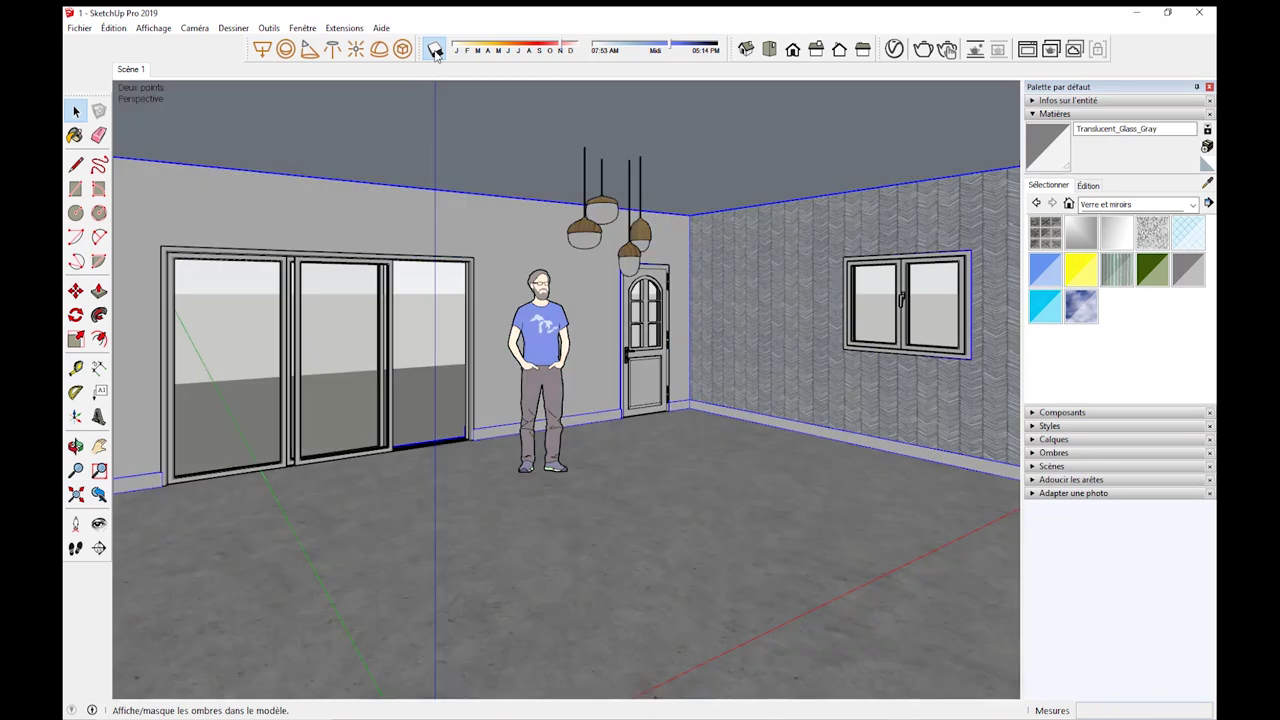
pyautogui.moveTo(508, 47)
pyautogui.mouseDown()
pyautogui.moveTo(492, 67)
pyautogui.moveTo(614, 57)
pyautogui.mouseUp()
pyautogui.click(590, 52)
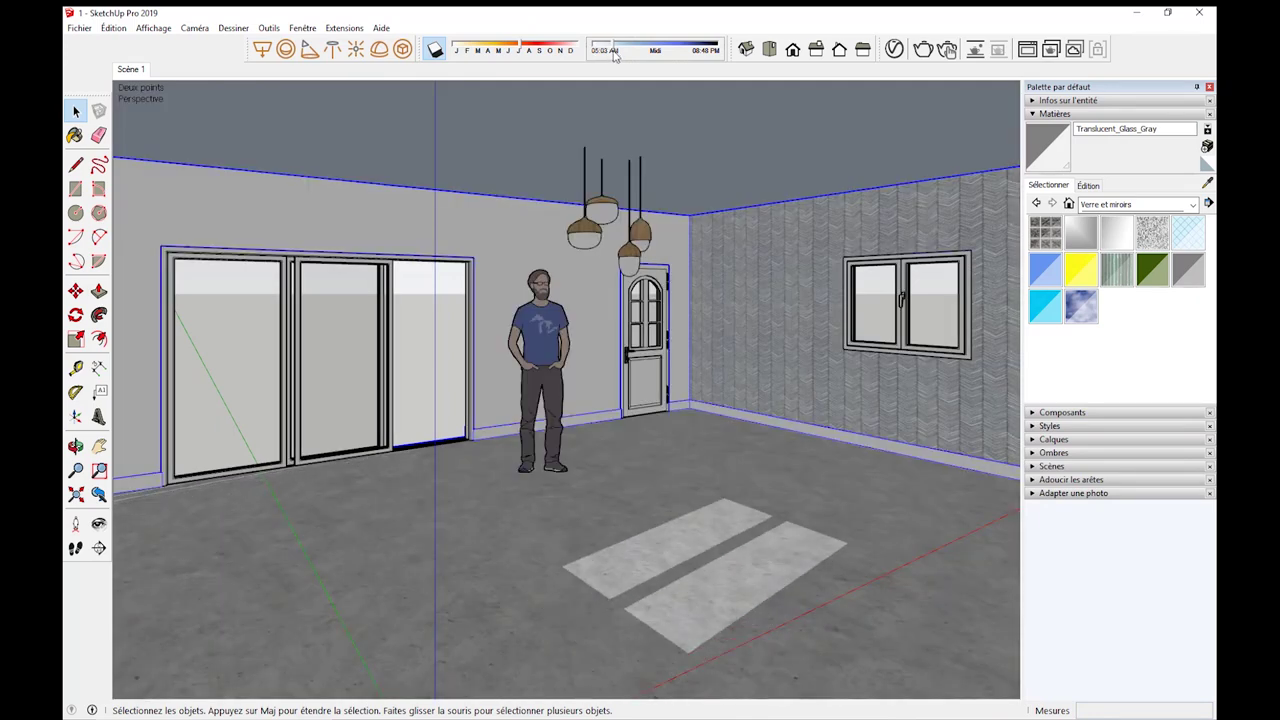
pyautogui.moveTo(520, 55); pyautogui.dragTo(506, 63)
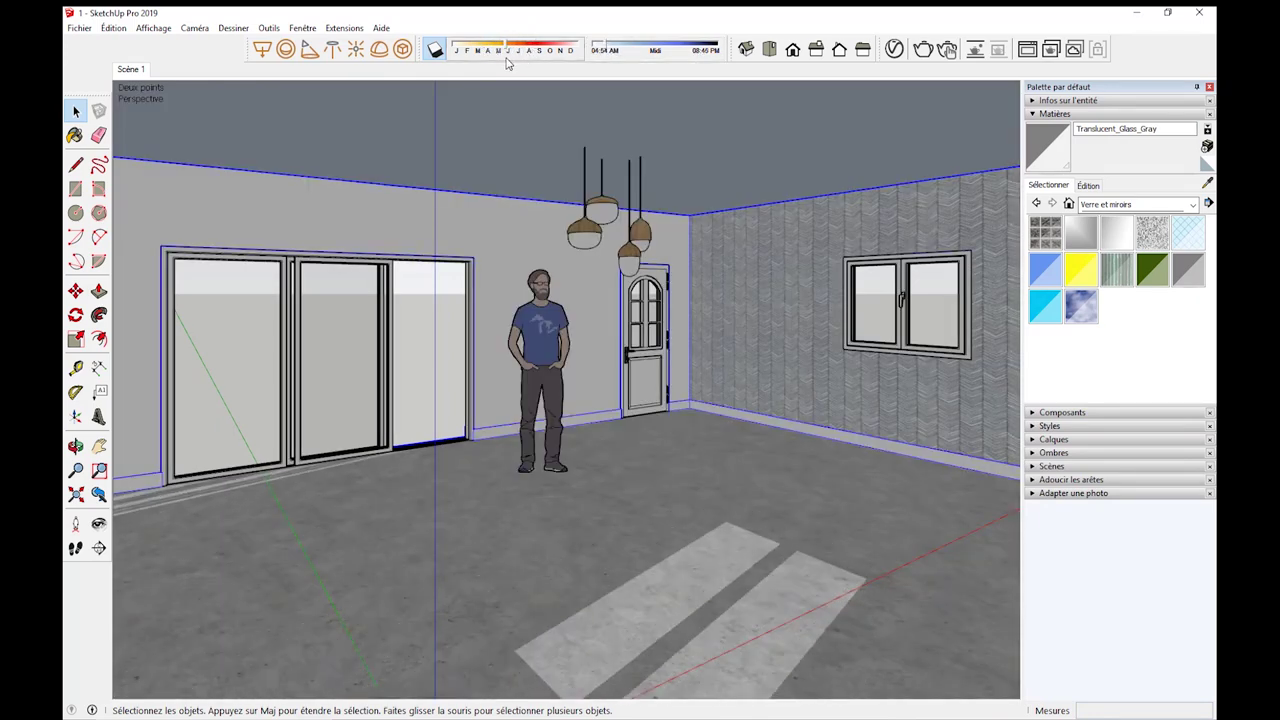
pyautogui.scroll(-3, 506, 287)
pyautogui.scroll(-2, 520, 320)
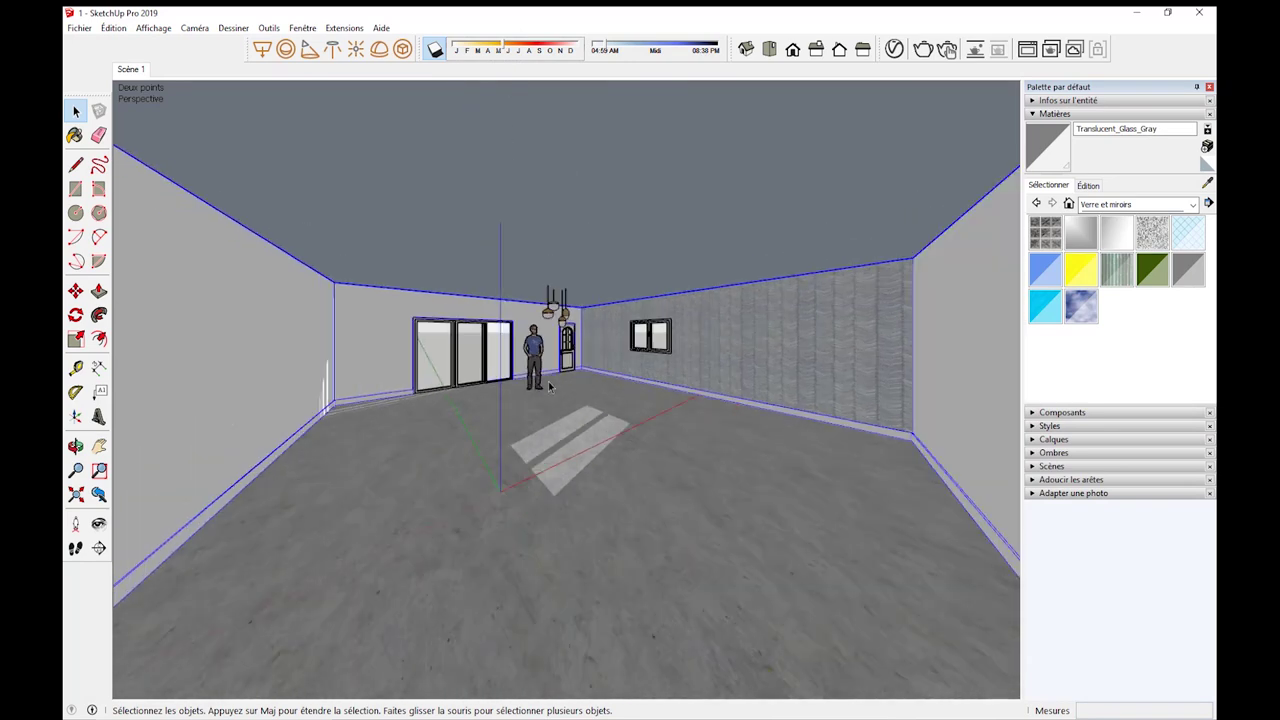
pyautogui.scroll(-2, 540, 360)
pyautogui.scroll(-2, 555, 393)
# Go to Scène 1 and view the box from above with its cast shadow shown.
pyautogui.click(130, 69)
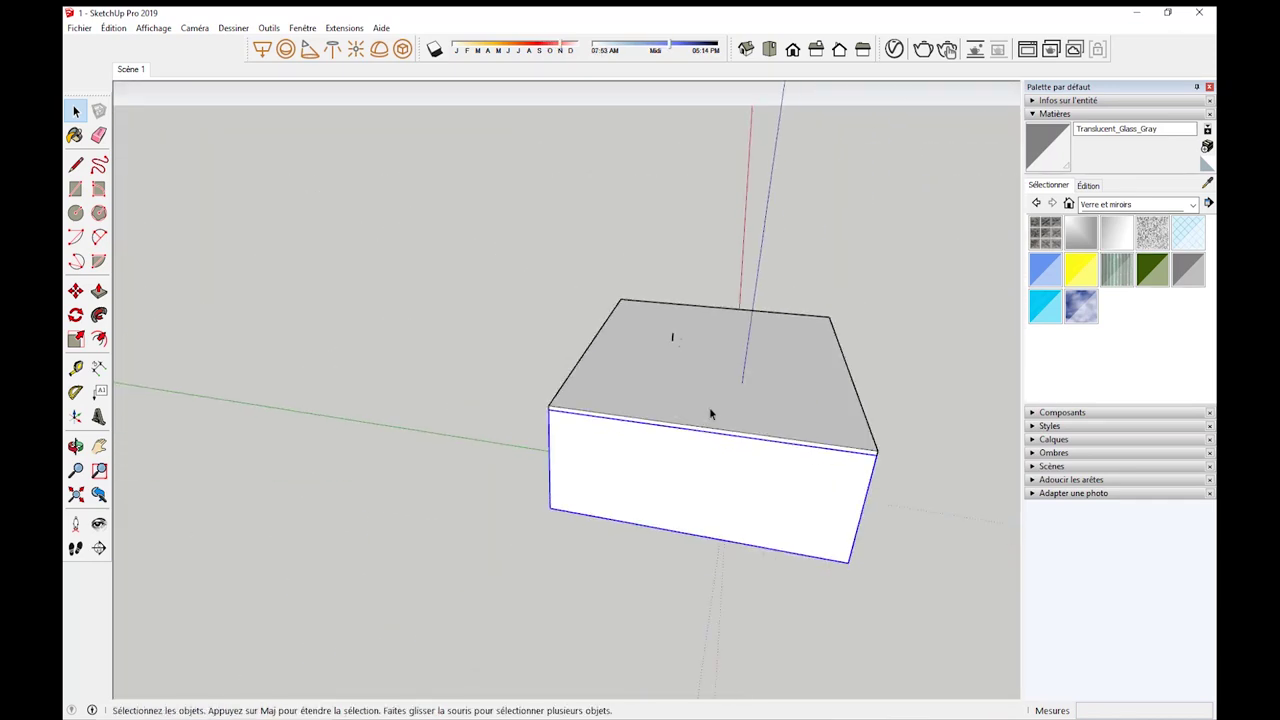
pyautogui.moveTo(709, 408)
pyautogui.mouseDown(button='middle')
pyautogui.moveTo(643, 508)
pyautogui.moveTo(600, 272)
pyautogui.mouseUp(button='middle')
pyautogui.click(434, 50)
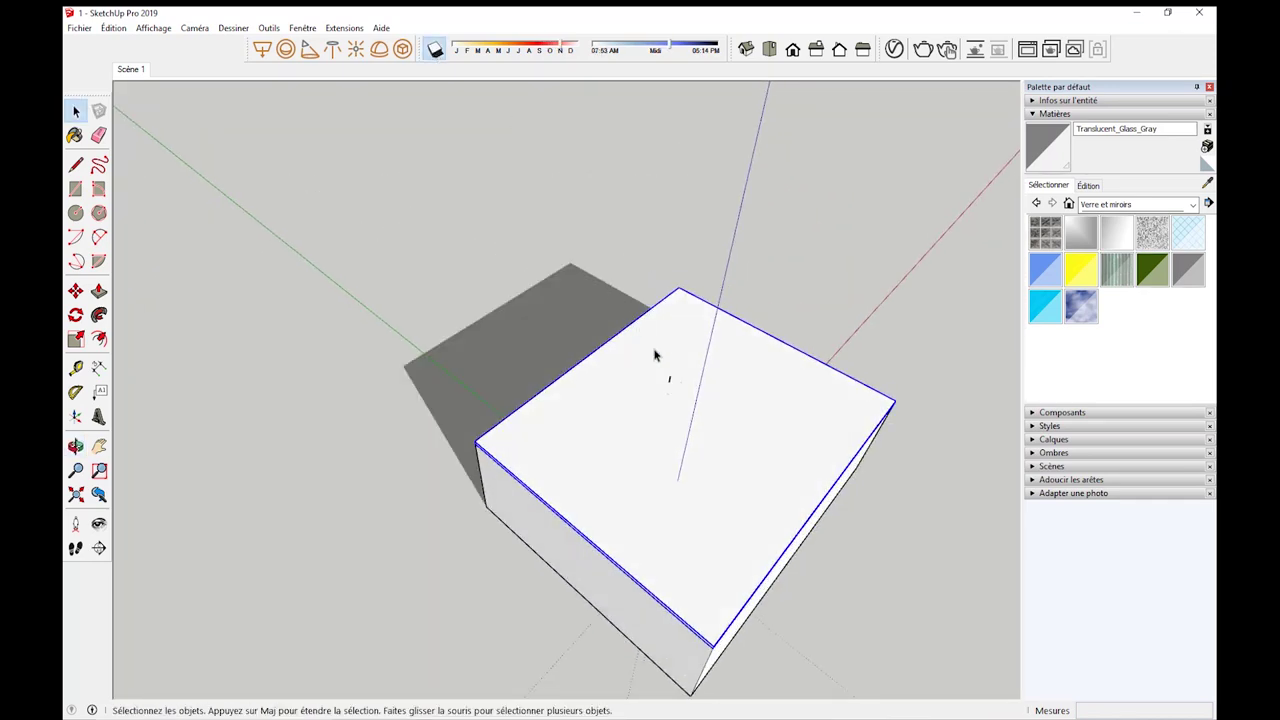
pyautogui.moveTo(516, 298)
pyautogui.mouseDown(button='middle')
pyautogui.moveTo(583, 343)
pyautogui.moveTo(369, 237)
pyautogui.mouseUp(button='middle')
# Select the whole box and rotate it 187° about its top centre.
pyautogui.moveTo(243, 177); pyautogui.dragTo(860, 531)
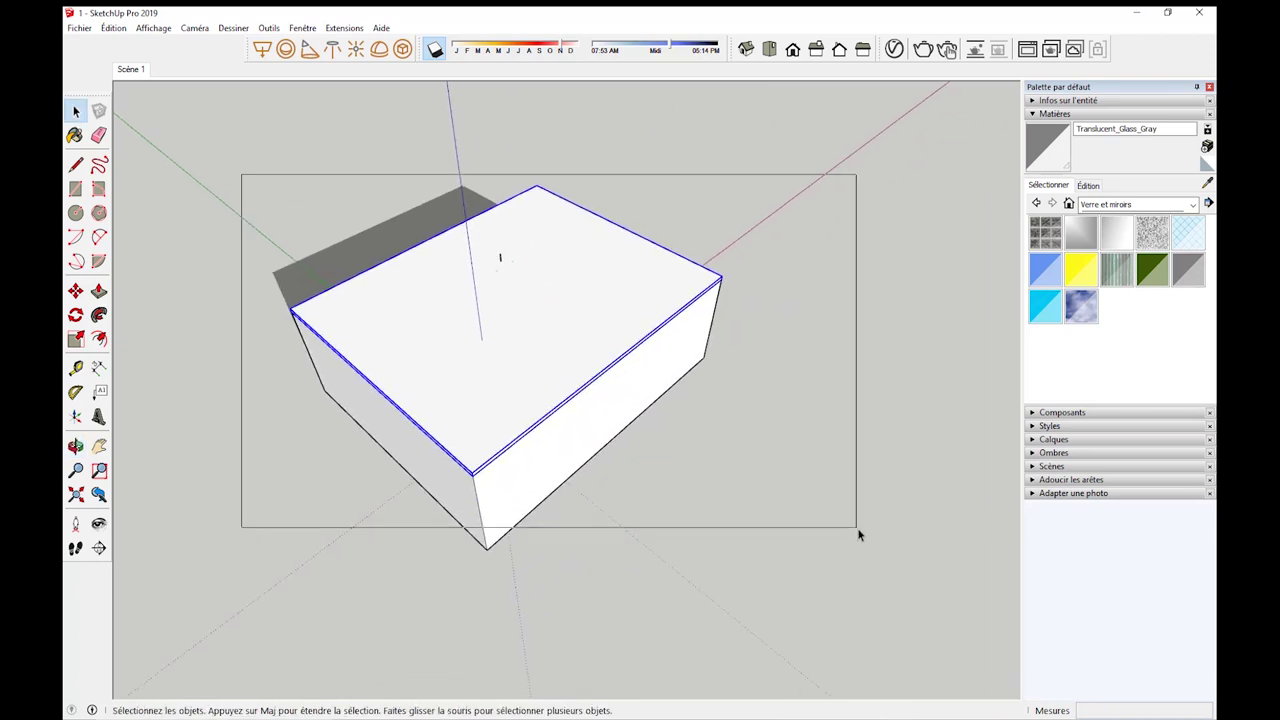
pyautogui.click(76, 291)
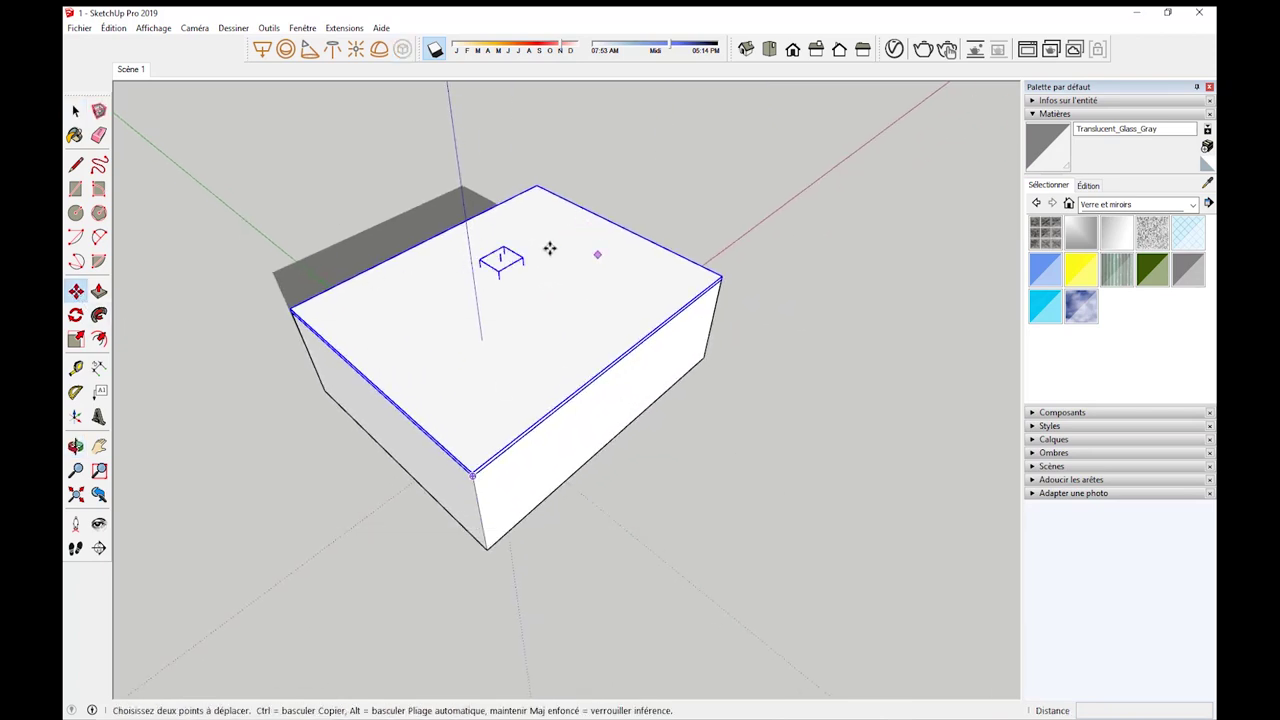
pyautogui.click(76, 316)
pyautogui.press('space')
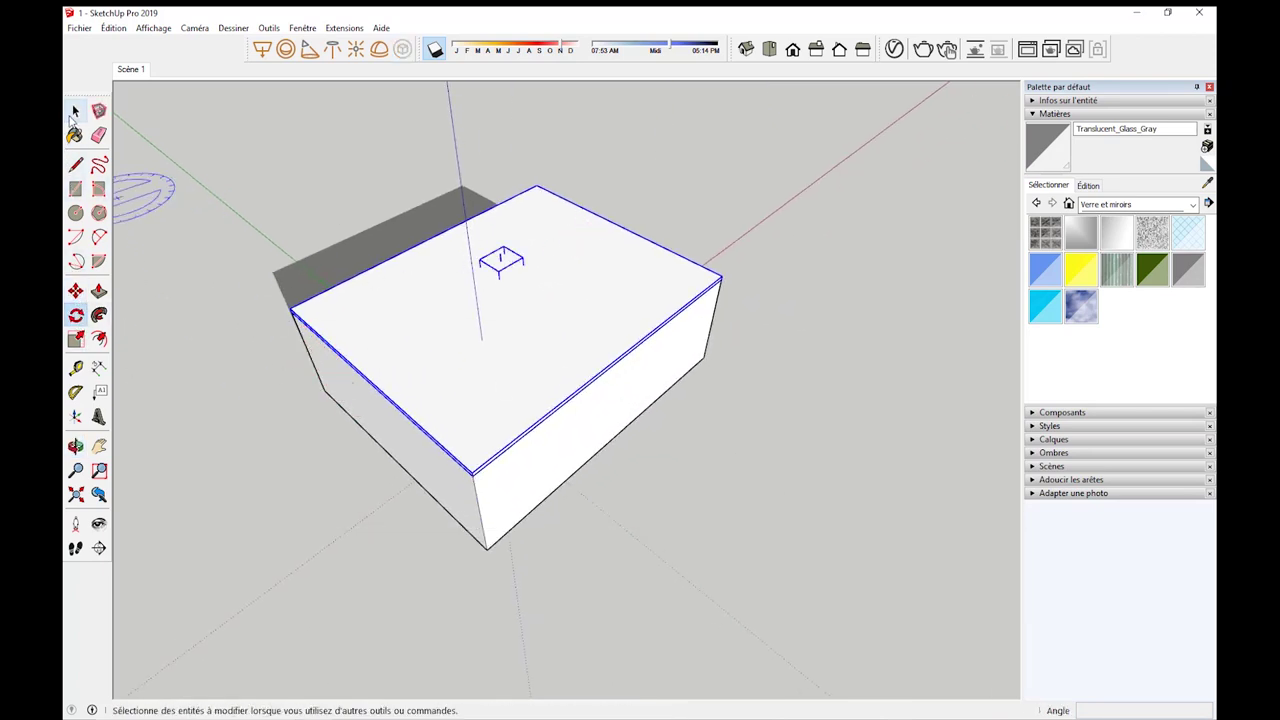
pyautogui.moveTo(143, 194)
pyautogui.mouseDown(button='middle')
pyautogui.moveTo(291, 241)
pyautogui.moveTo(277, 171)
pyautogui.mouseUp(button='middle')
pyautogui.moveTo(272, 160); pyautogui.dragTo(981, 665)
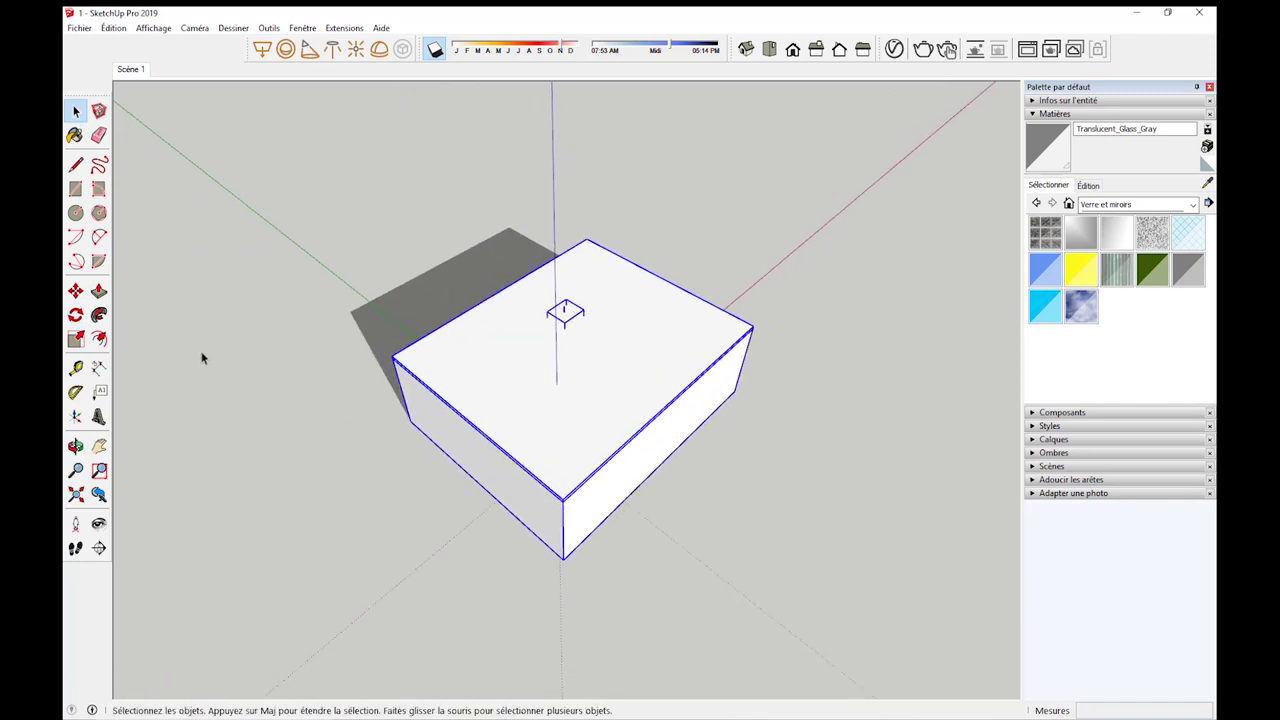
pyautogui.click(76, 316)
pyautogui.click(588, 350)
pyautogui.click(654, 301)
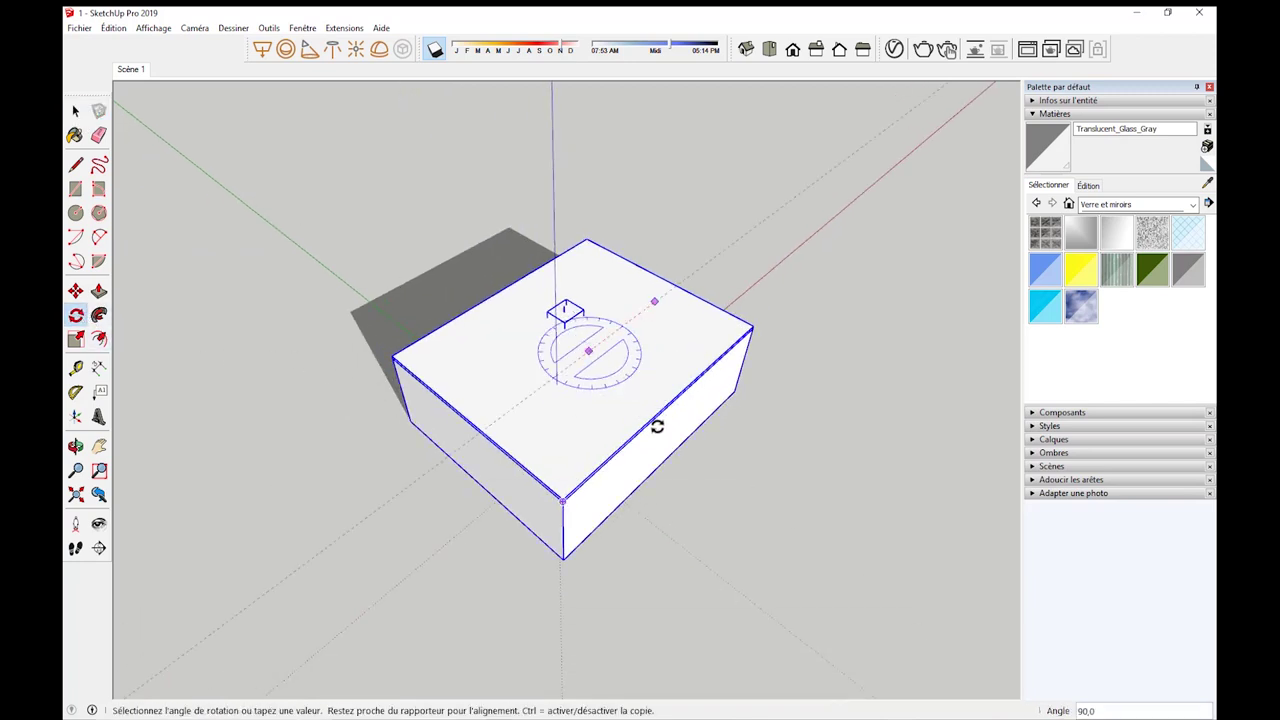
pyautogui.click(400, 390)
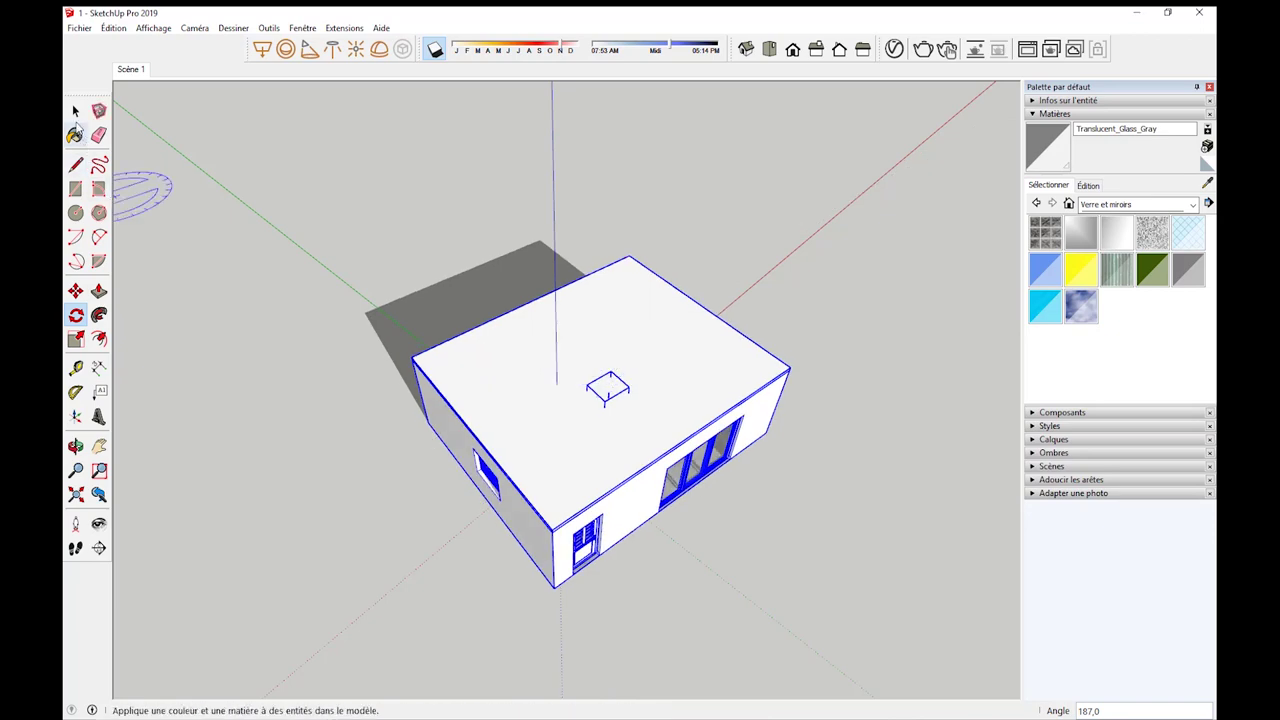
pyautogui.press('space')
# Return to the Scène 1 interior view and zoom in.
pyautogui.click(128, 70)
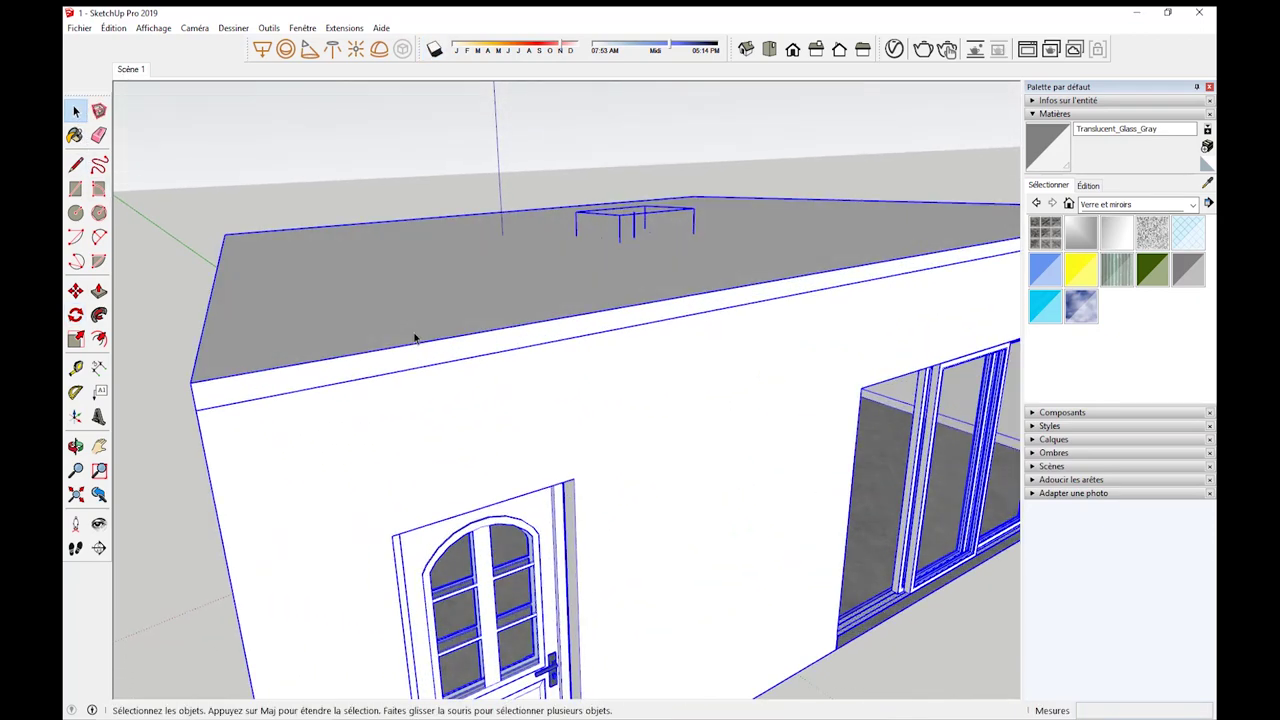
pyautogui.scroll(3, 815, 398)
pyautogui.scroll(3, 877, 371)
pyautogui.scroll(3, 811, 363)
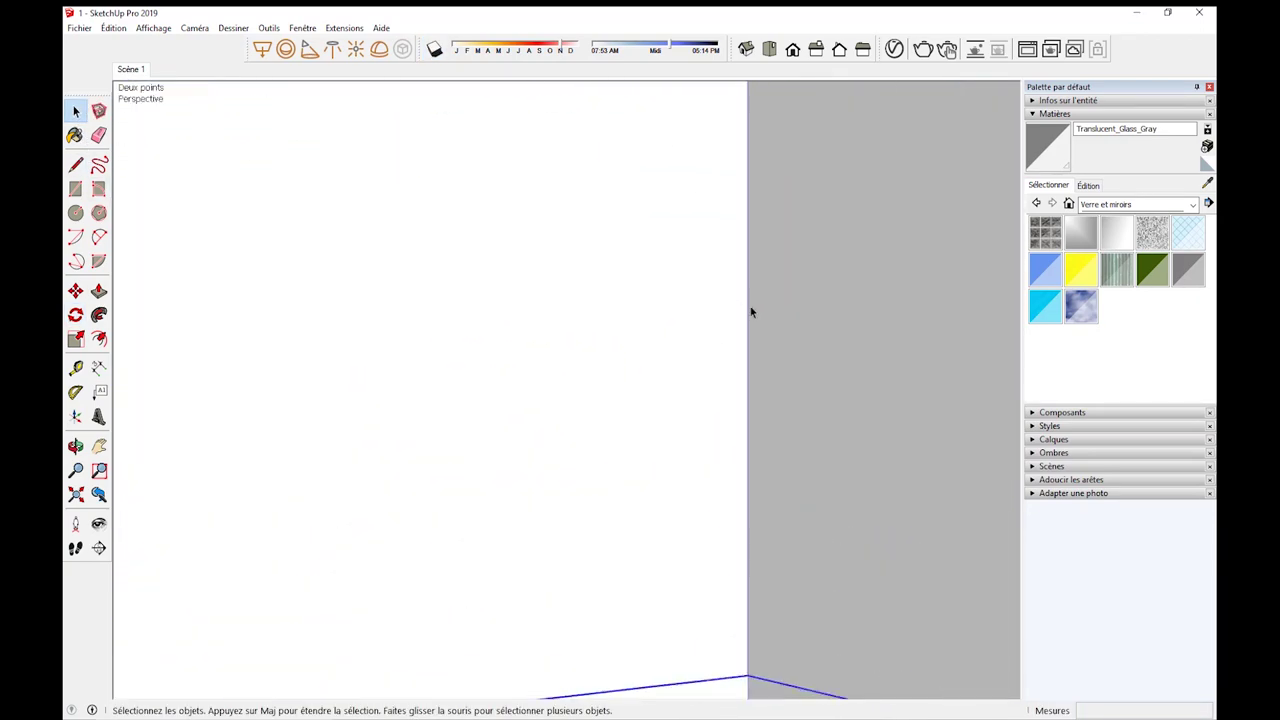
pyautogui.scroll(2, 749, 309)
# Set a 160 cm eye height and reframe the room to show the right-wall window.
pyautogui.click(98, 523)
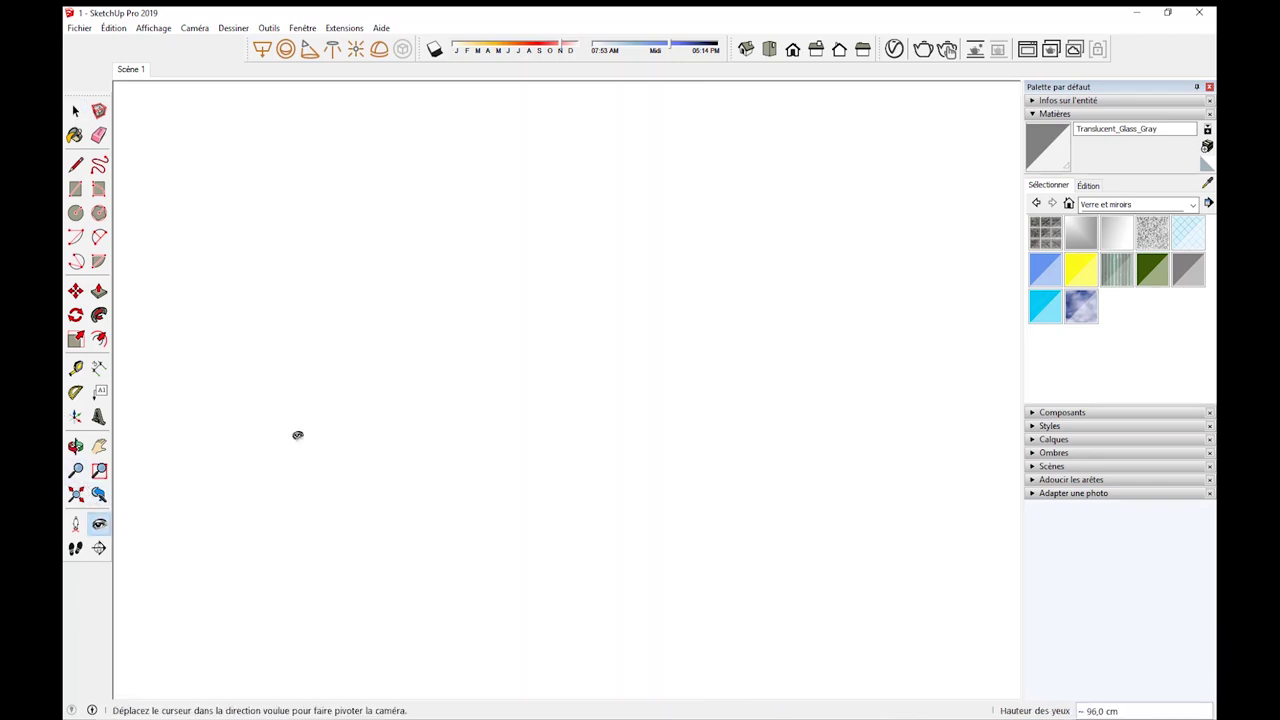
pyautogui.moveTo(338, 412); pyautogui.dragTo(440, 374)
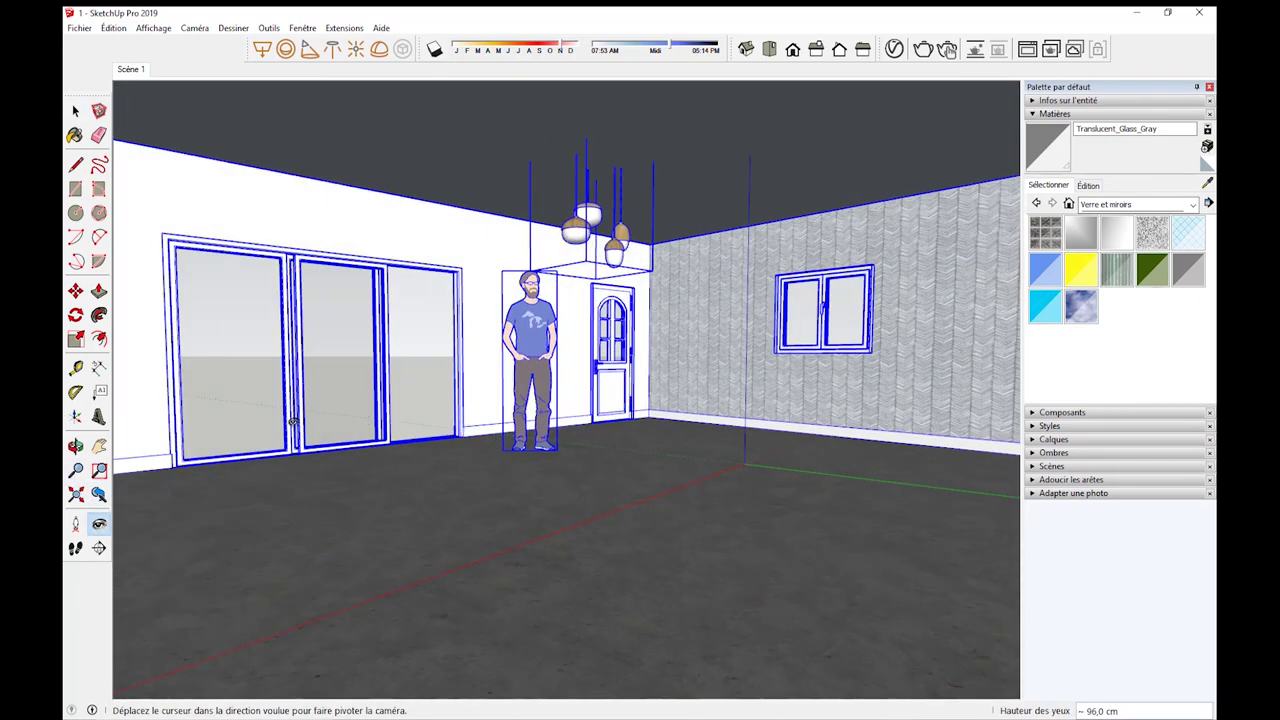
pyautogui.write('160')
pyautogui.press('Return')
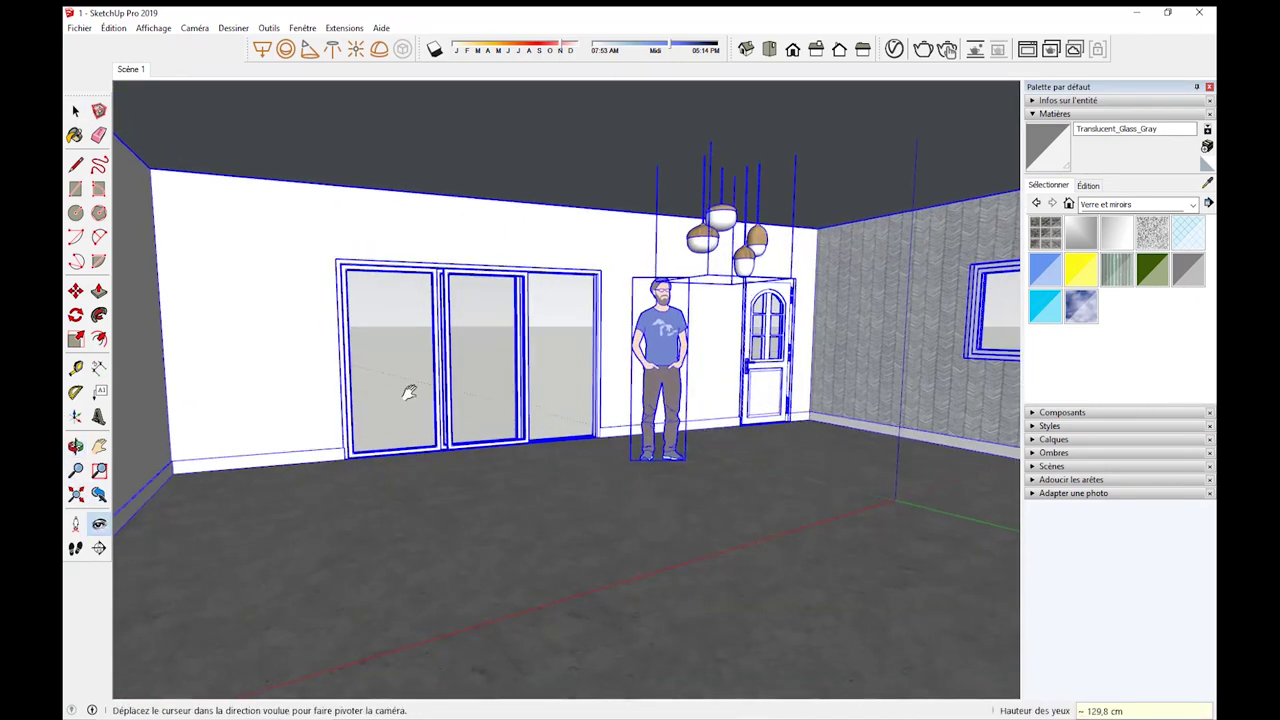
pyautogui.moveTo(409, 392); pyautogui.dragTo(536, 343)
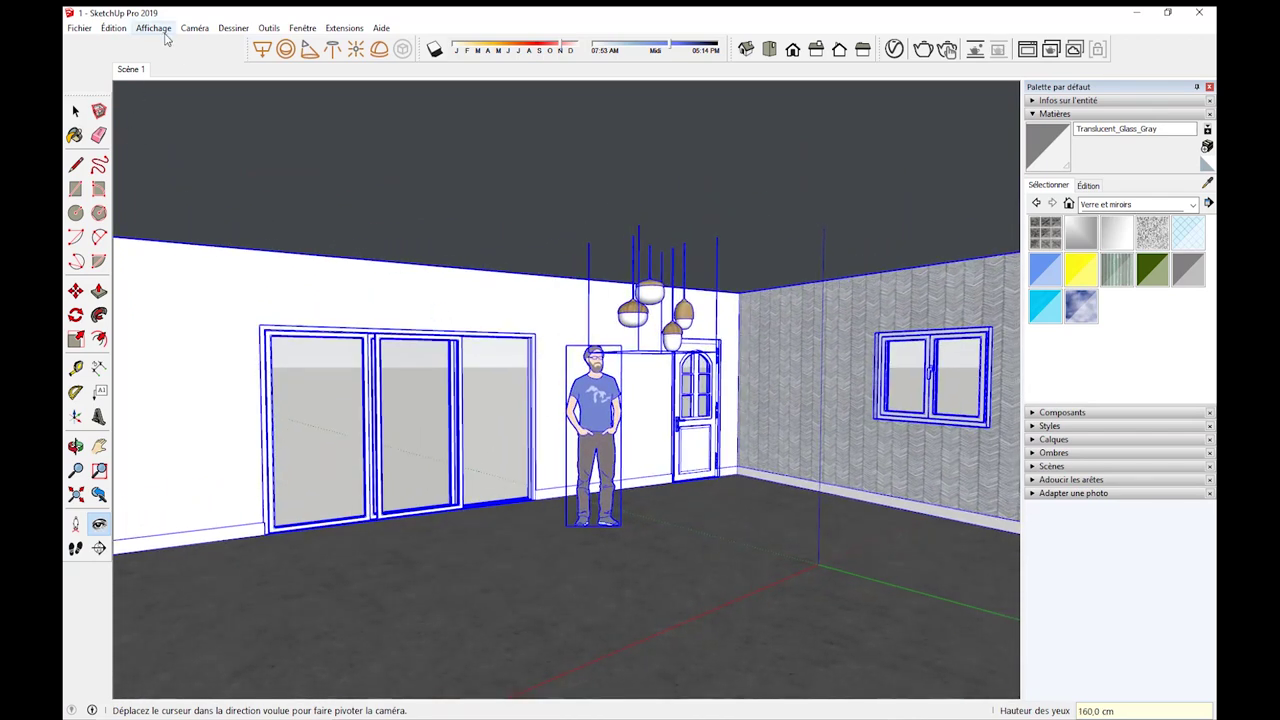
pyautogui.click(196, 28)
pyautogui.moveTo(579, 392); pyautogui.dragTo(544, 298)
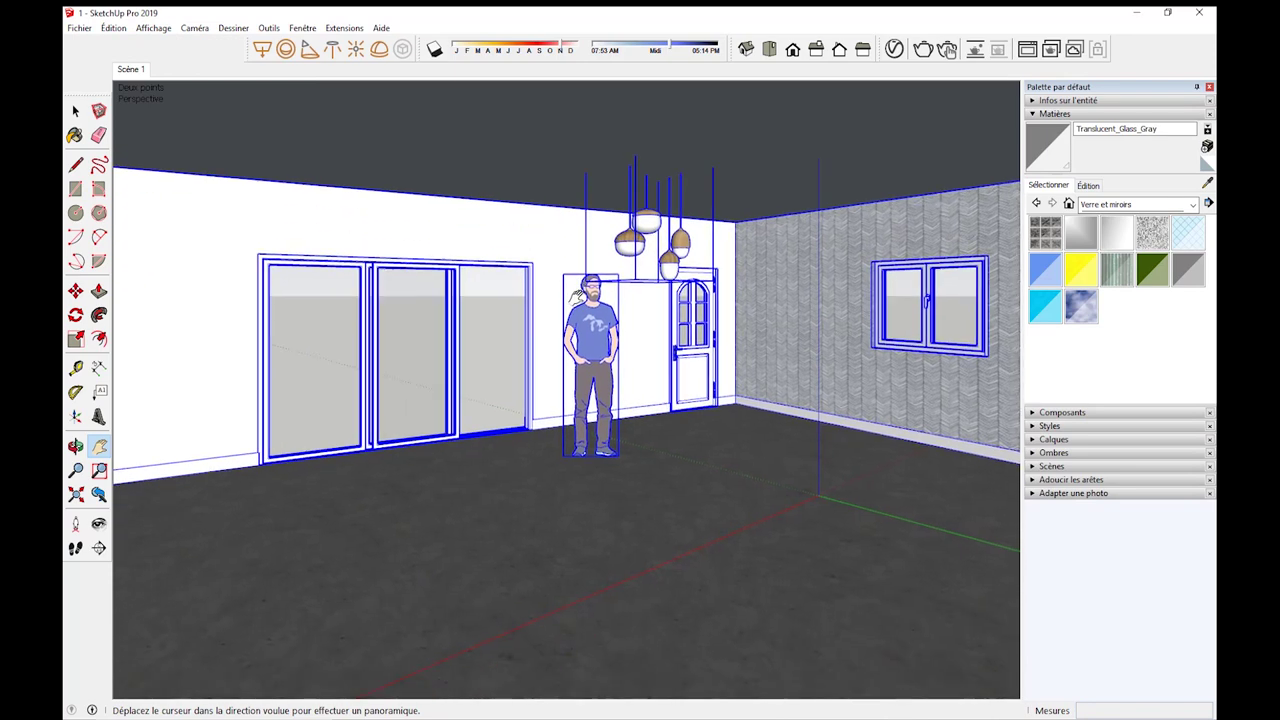
# Update Scène 1 with the current view and clear the selection.
pyautogui.rightClick(124, 70)
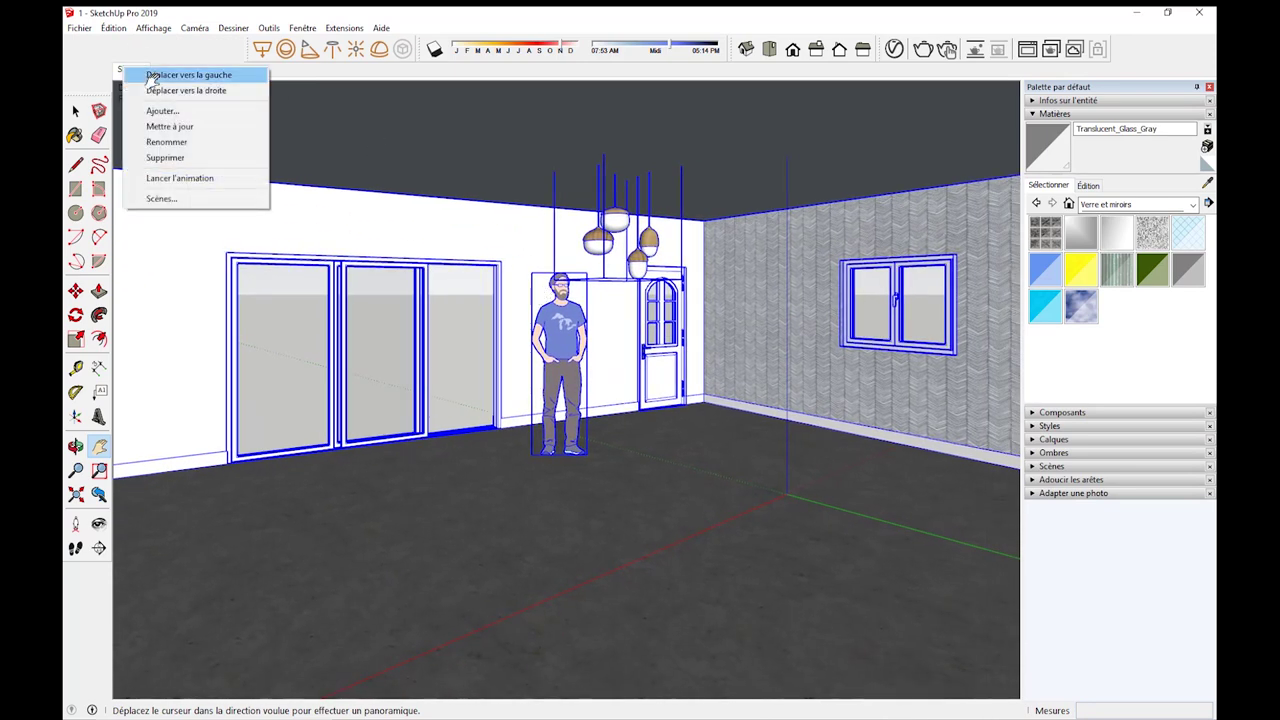
pyautogui.click(170, 124)
pyautogui.click(77, 110)
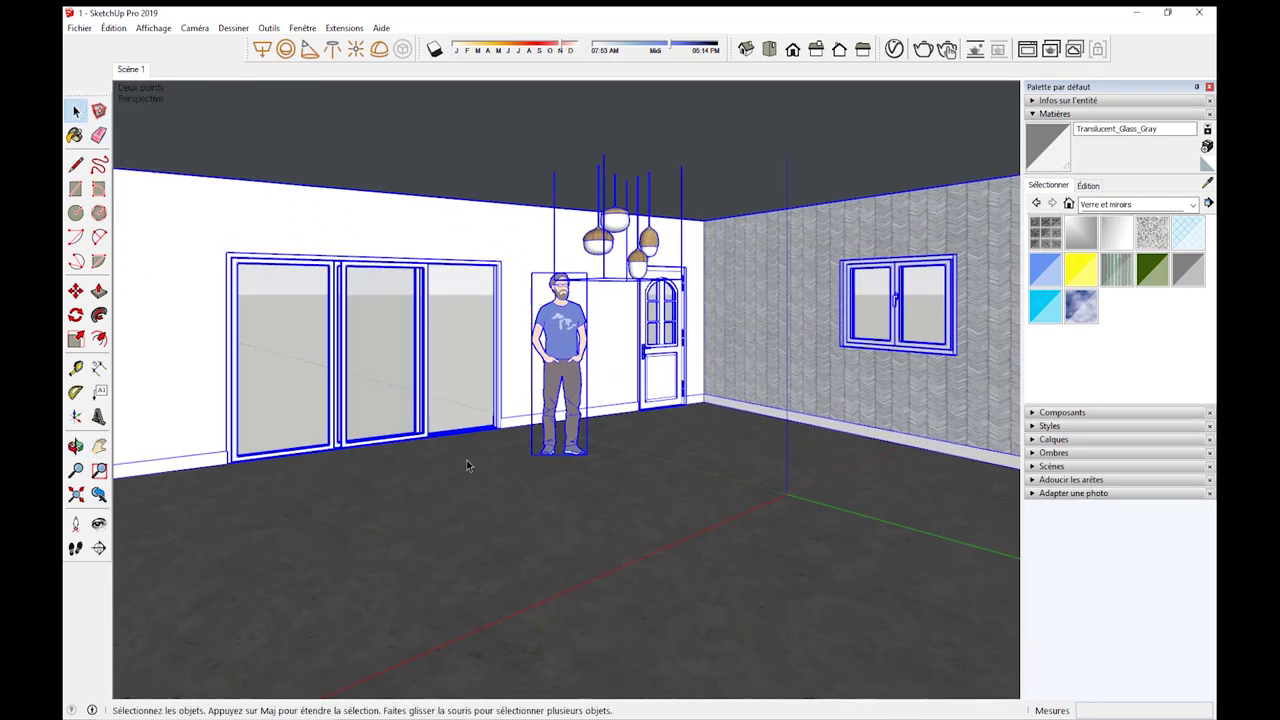
pyautogui.click(470, 481)
# Turn on sun shadows and reverse the ceiling faces.
pyautogui.click(434, 49)
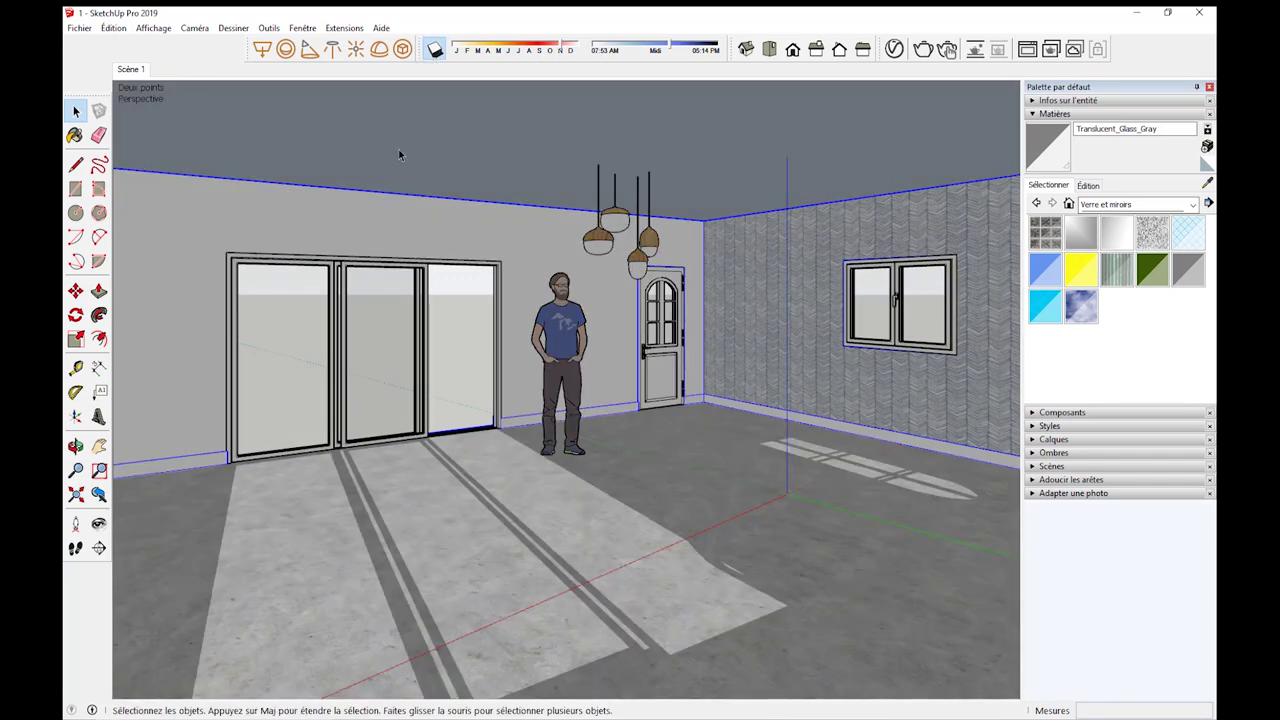
pyautogui.hotkey('ctrl', 'a')
pyautogui.rightClick(502, 129)
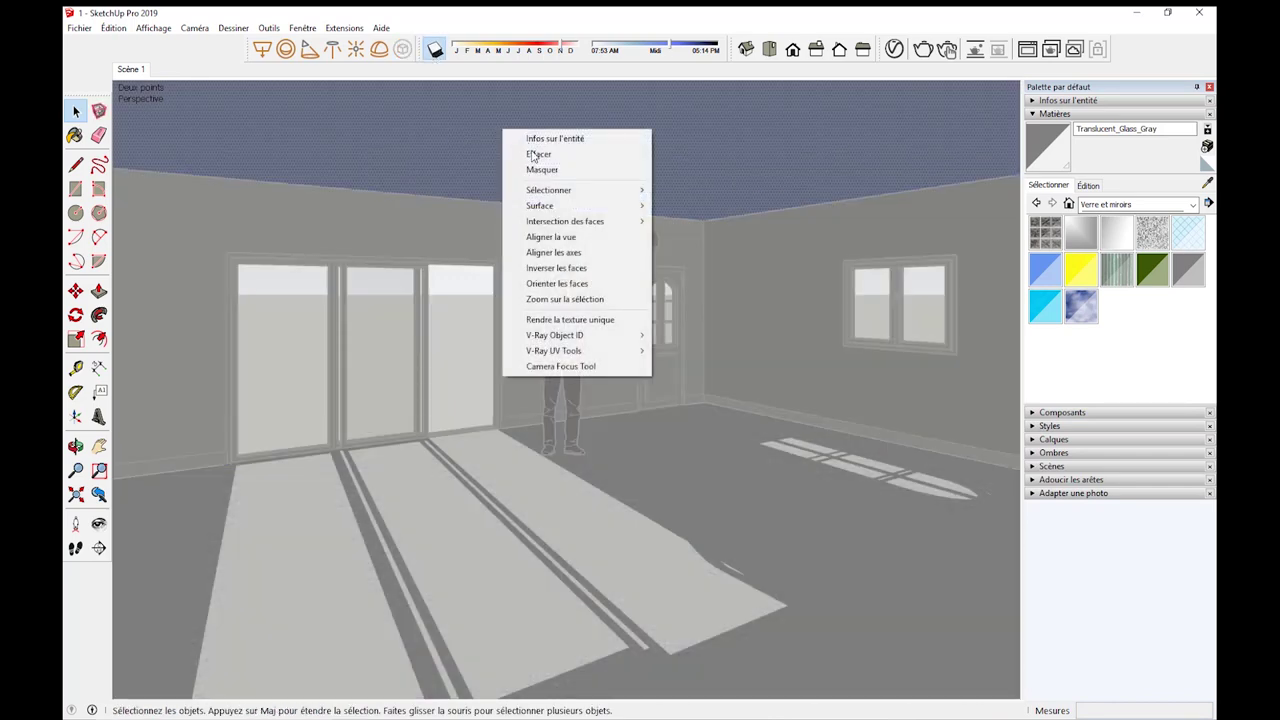
pyautogui.click(556, 268)
pyautogui.click(425, 302)
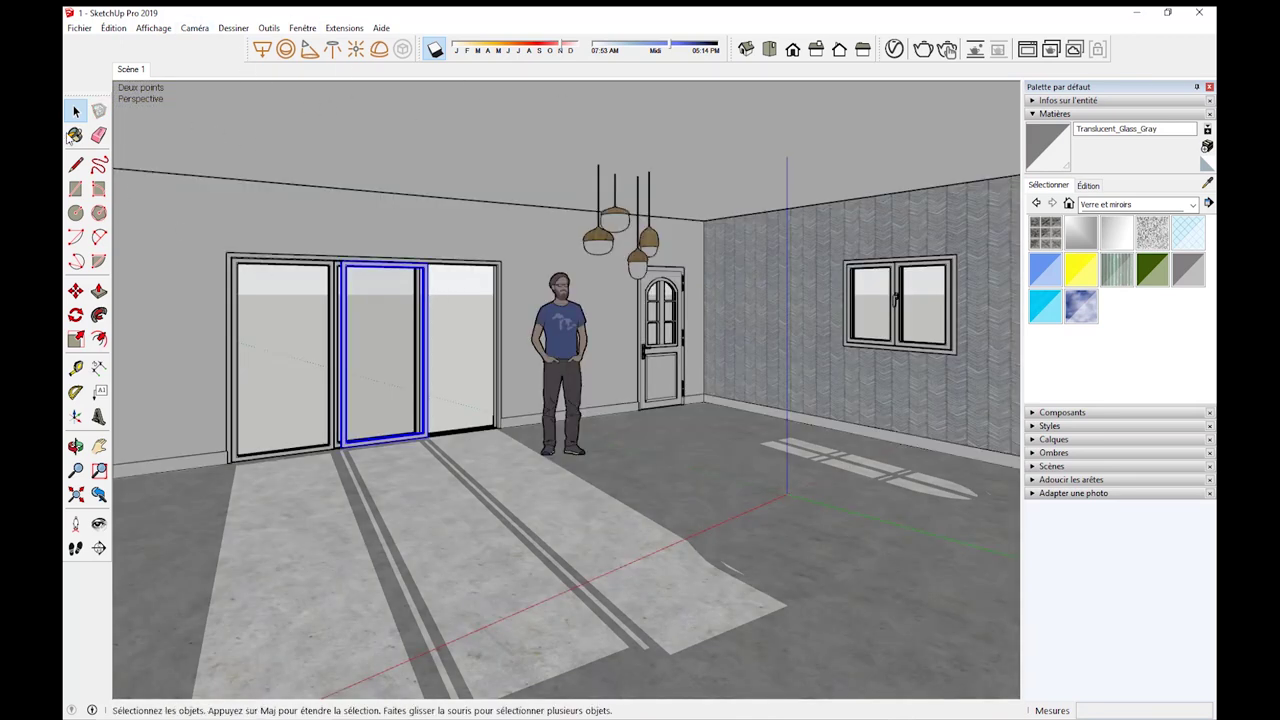
# Run a first V-Ray render of the room in the Frame Buffer, then stop it.
pyautogui.click(923, 50)
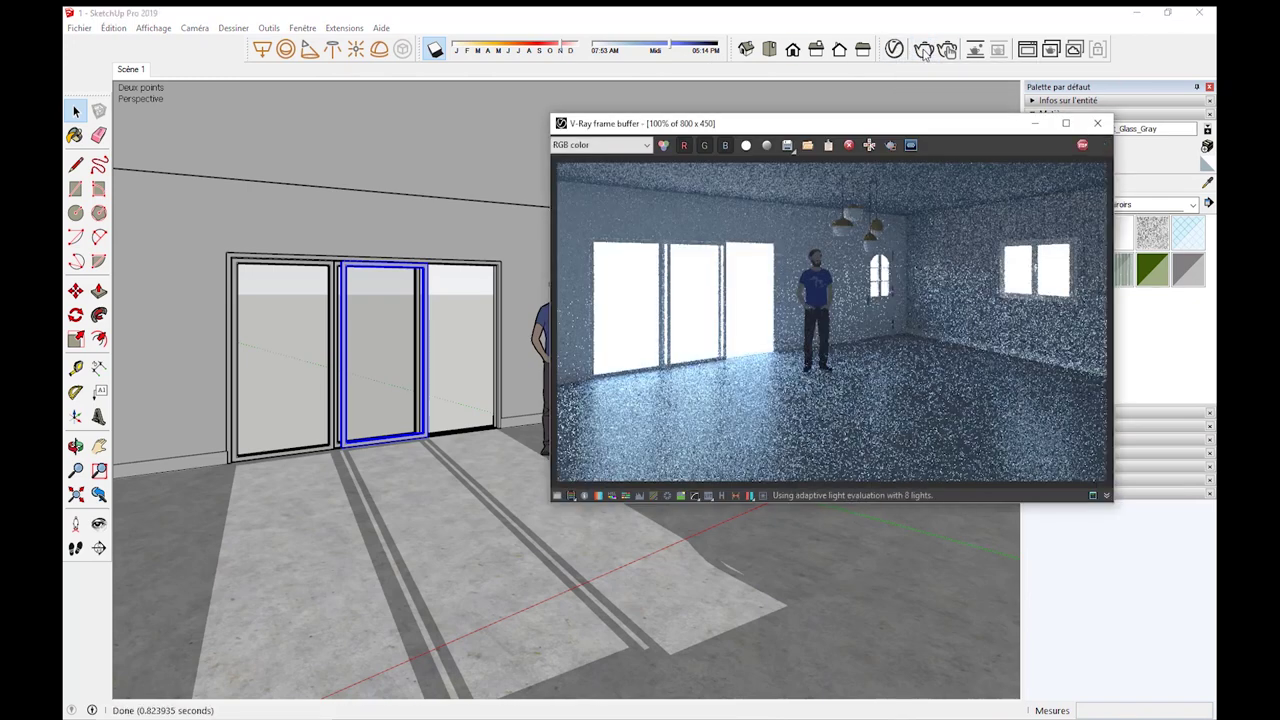
pyautogui.click(923, 50)
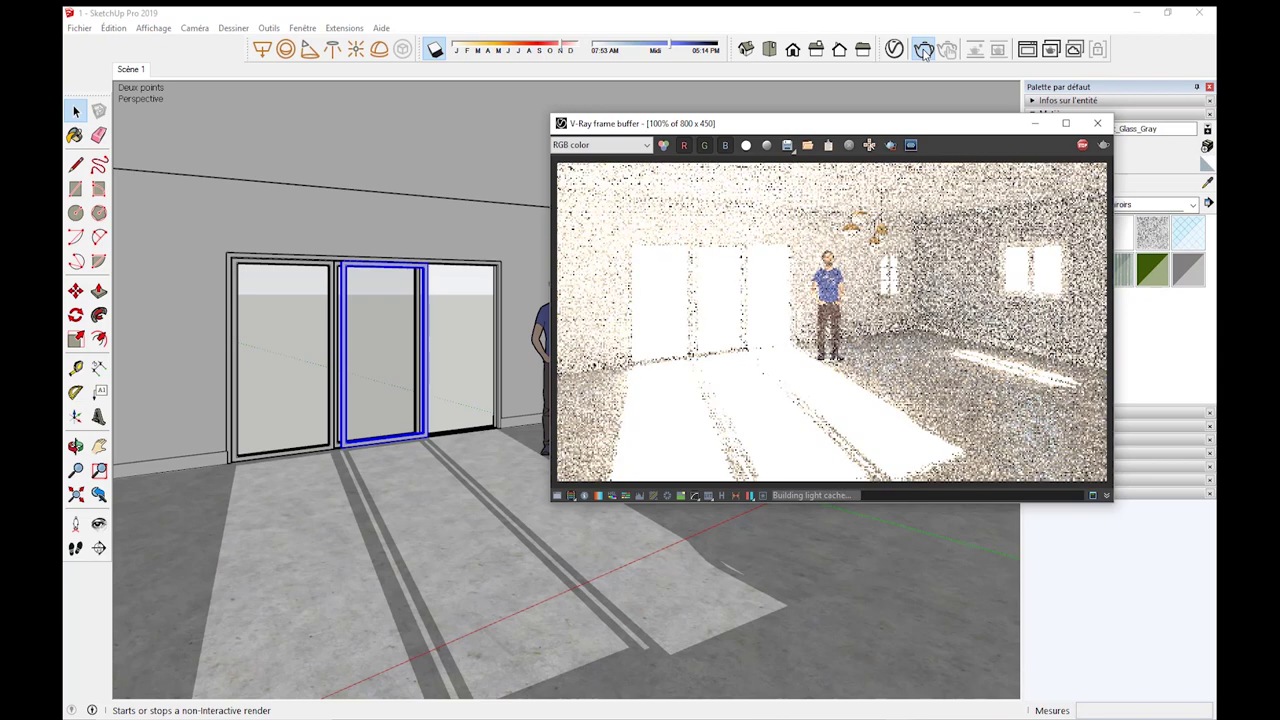
pyautogui.click(1082, 145)
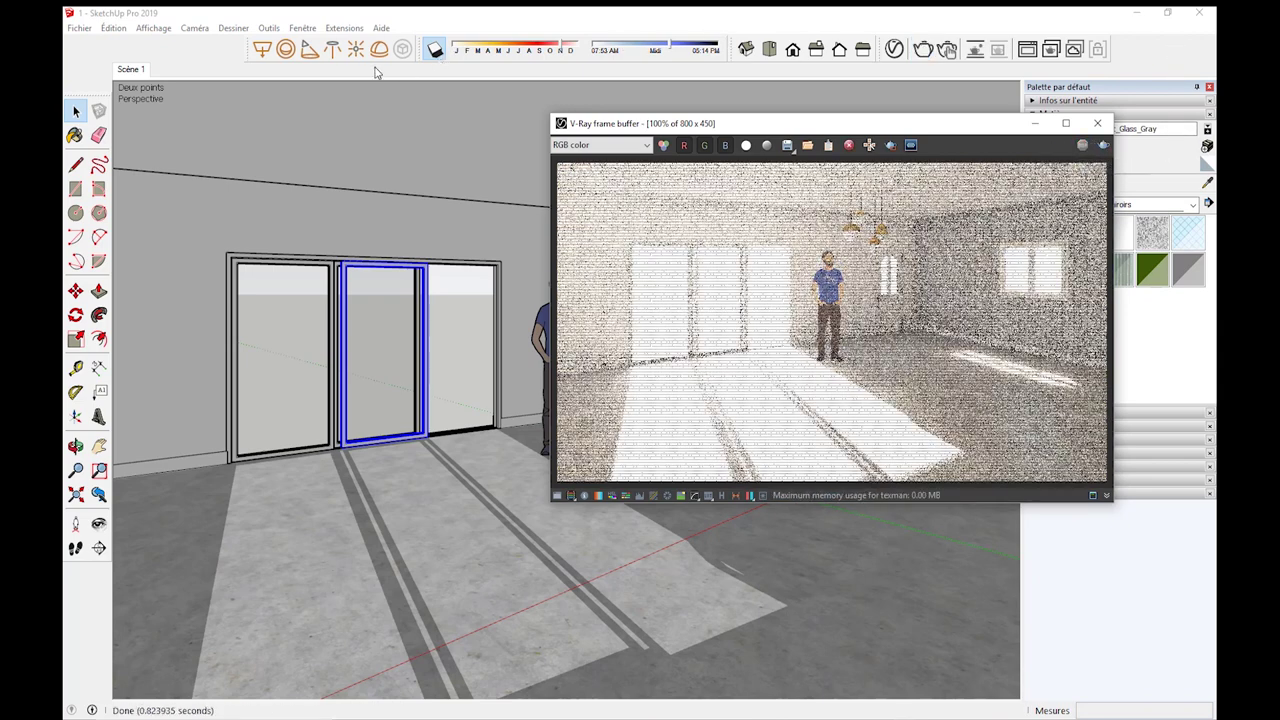
# Raise the camera Exposure Value from 11 to 12,5 in the V-Ray settings.
pyautogui.click(894, 49)
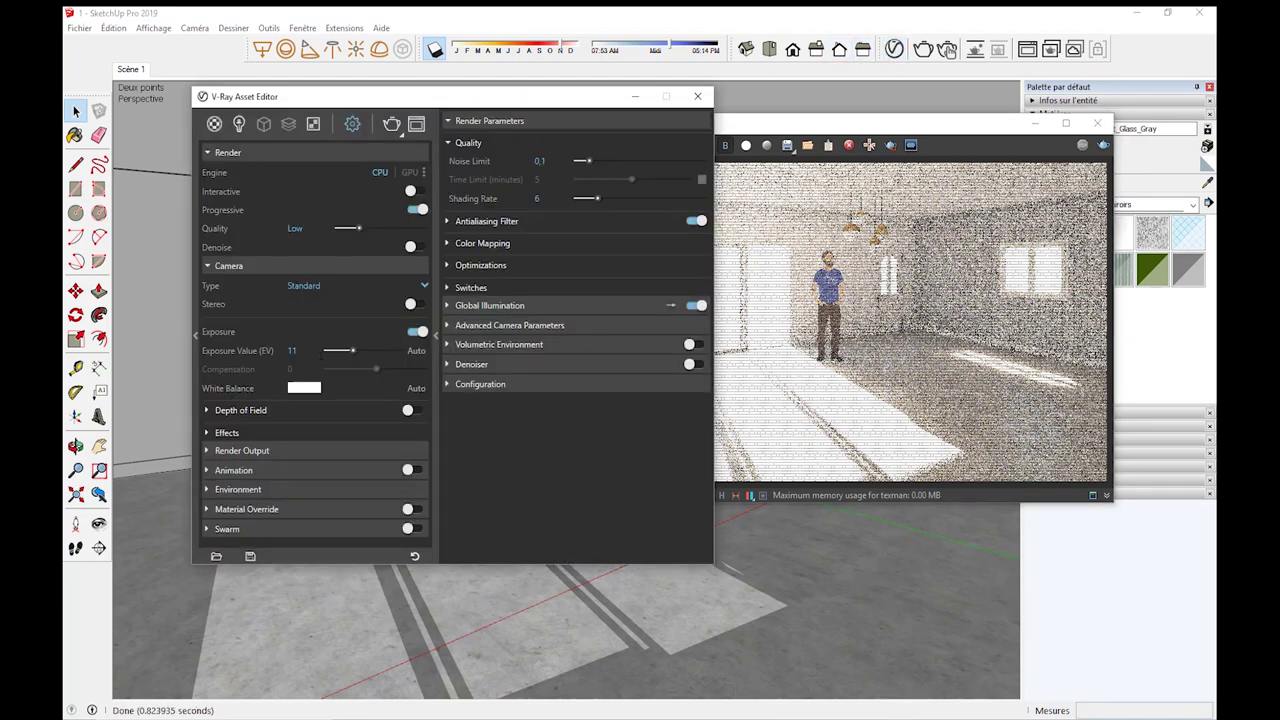
pyautogui.click(292, 350)
pyautogui.write('12,5')
pyautogui.press('Return')
# Re-render with the new exposure, stop it, and turn on Interactive rendering.
pyautogui.click(396, 125)
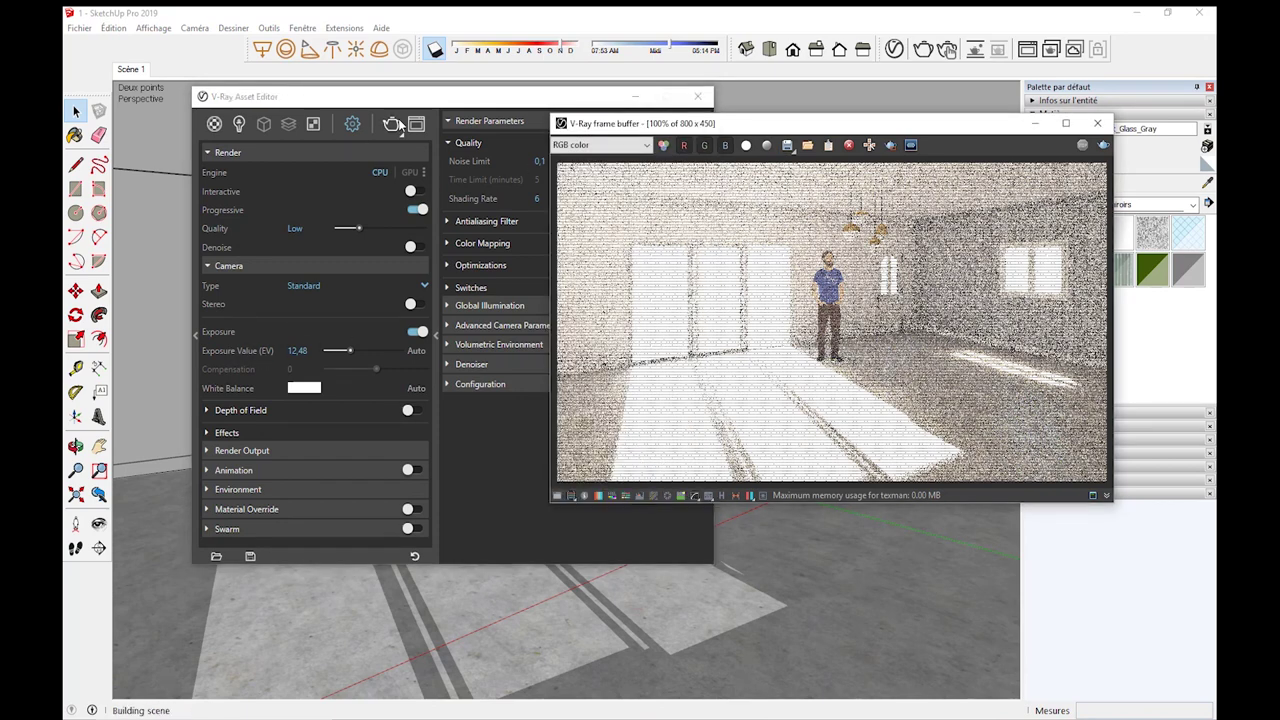
pyautogui.click(396, 125)
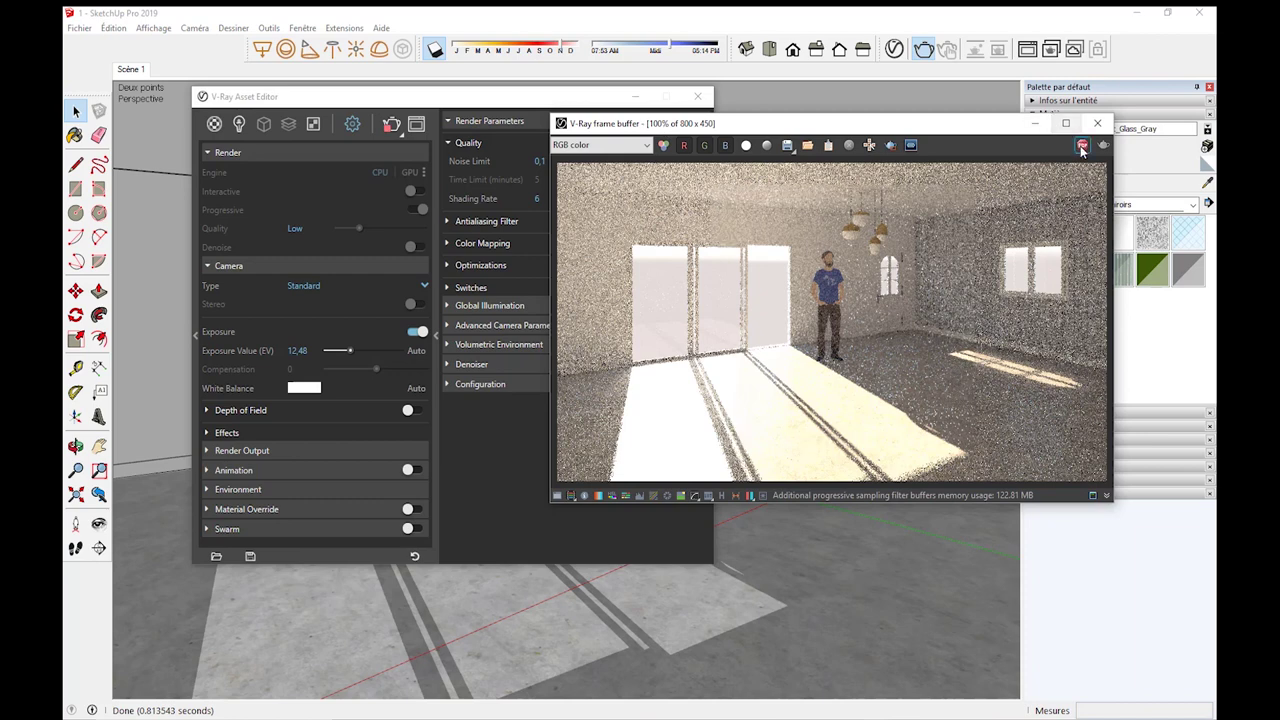
pyautogui.click(391, 124)
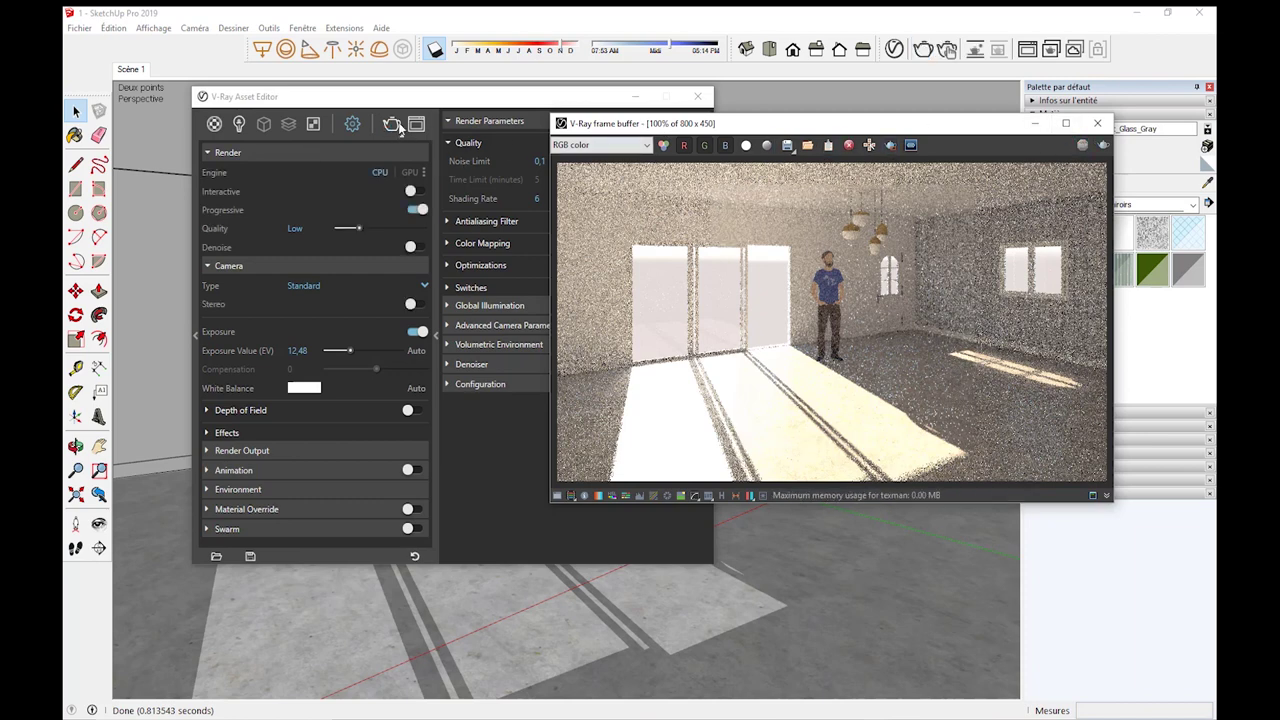
pyautogui.click(411, 192)
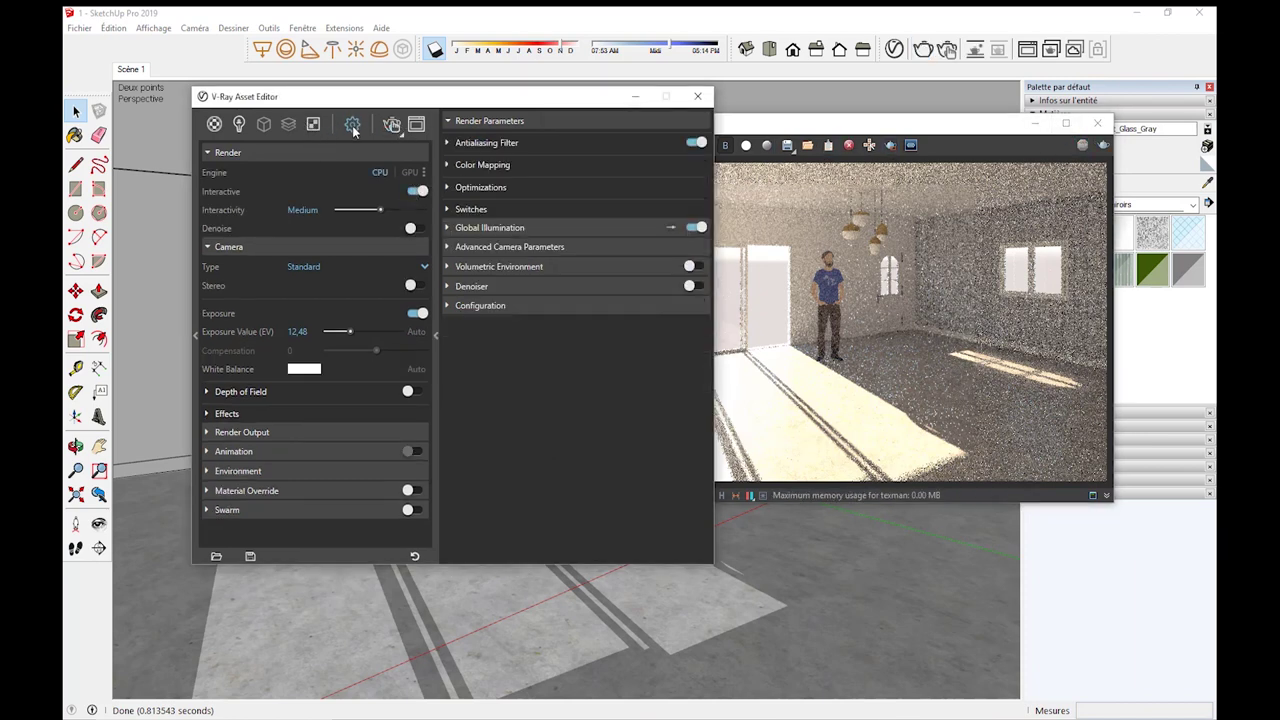
# Lower the SunLight intensity multiplier to 1 and run a short interactive test render.
pyautogui.click(238, 123)
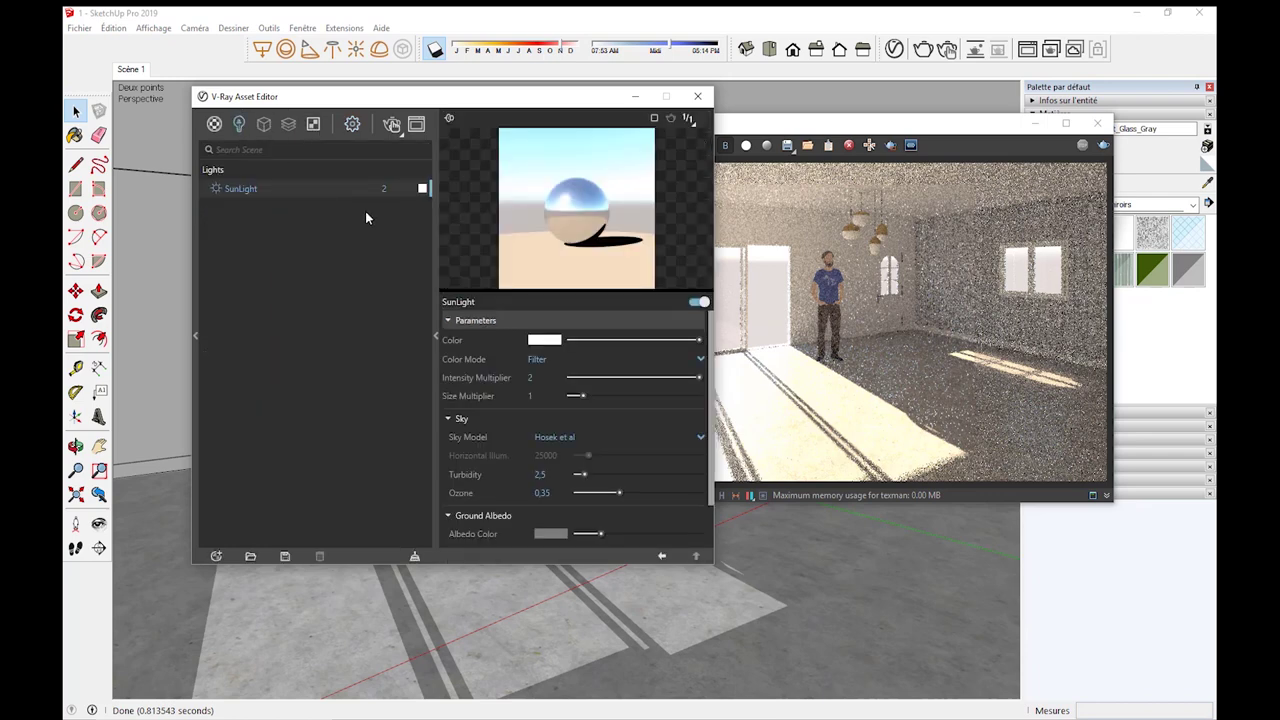
pyautogui.write('1')
pyautogui.press('Return')
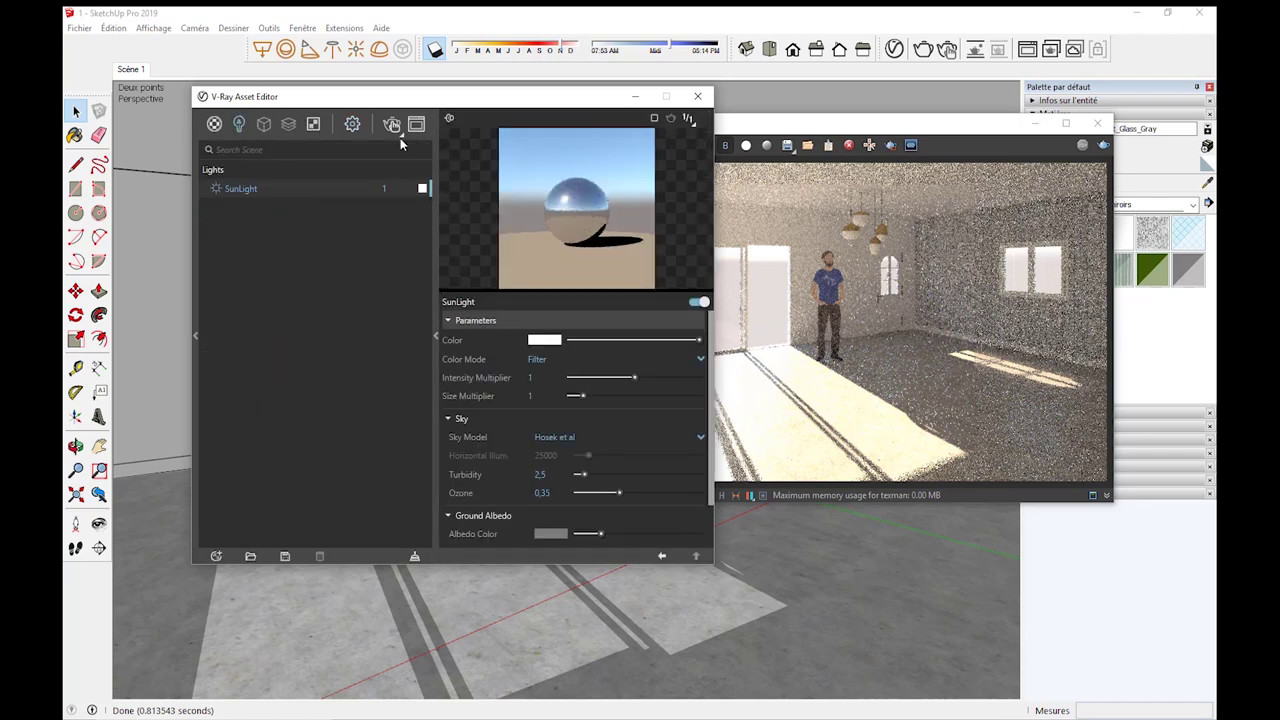
pyautogui.click(391, 124)
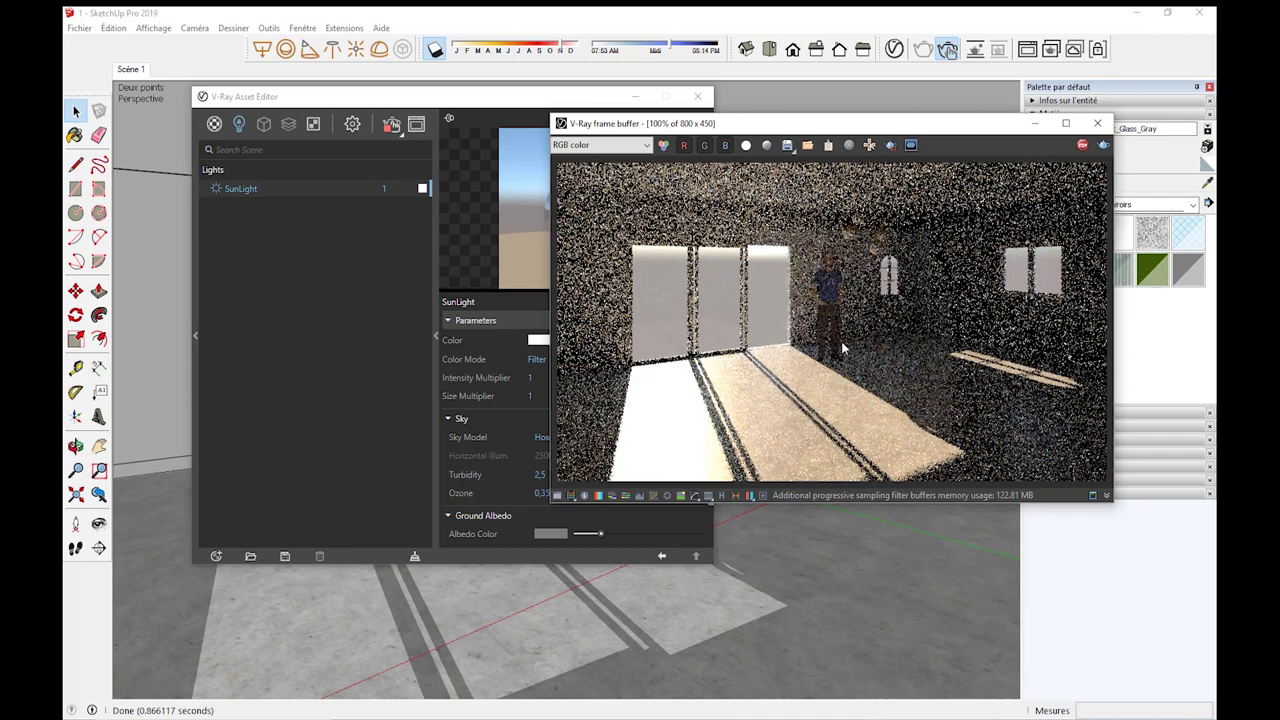
pyautogui.click(1082, 145)
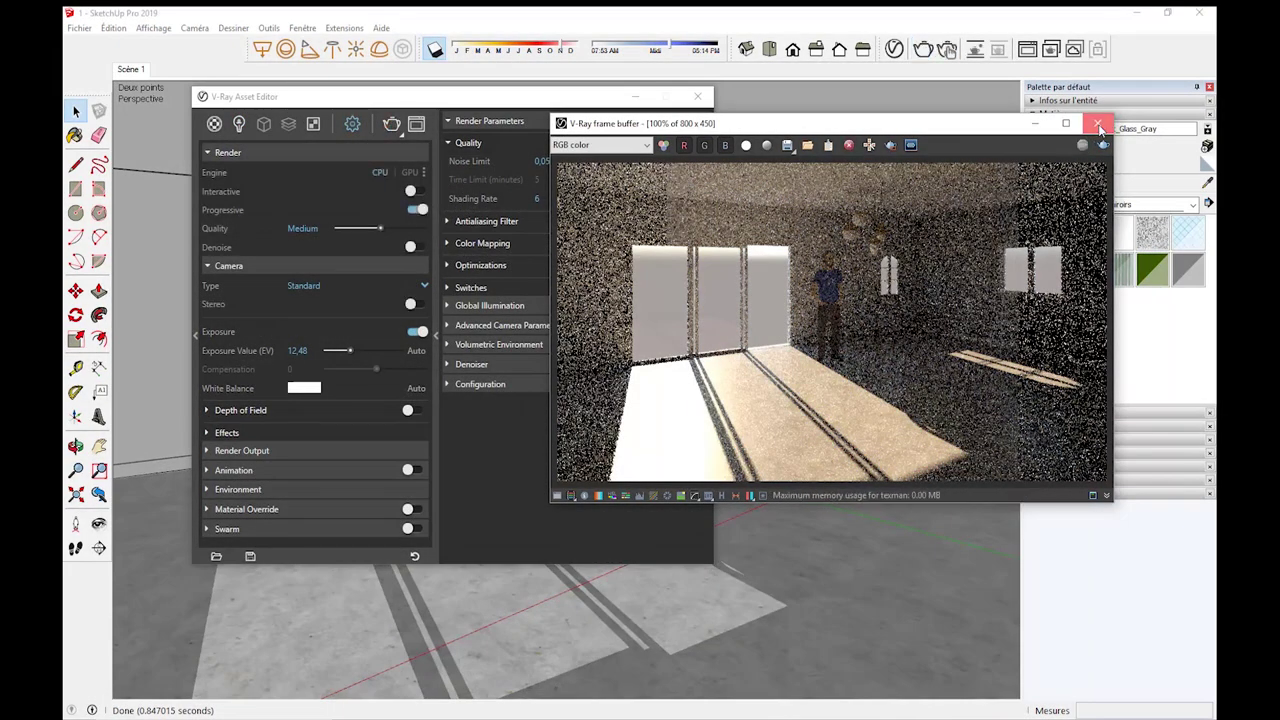
# Close the render and V-Ray settings windows, orbit toward the glass doors, and briefly recheck the render.
pyautogui.click(1098, 123)
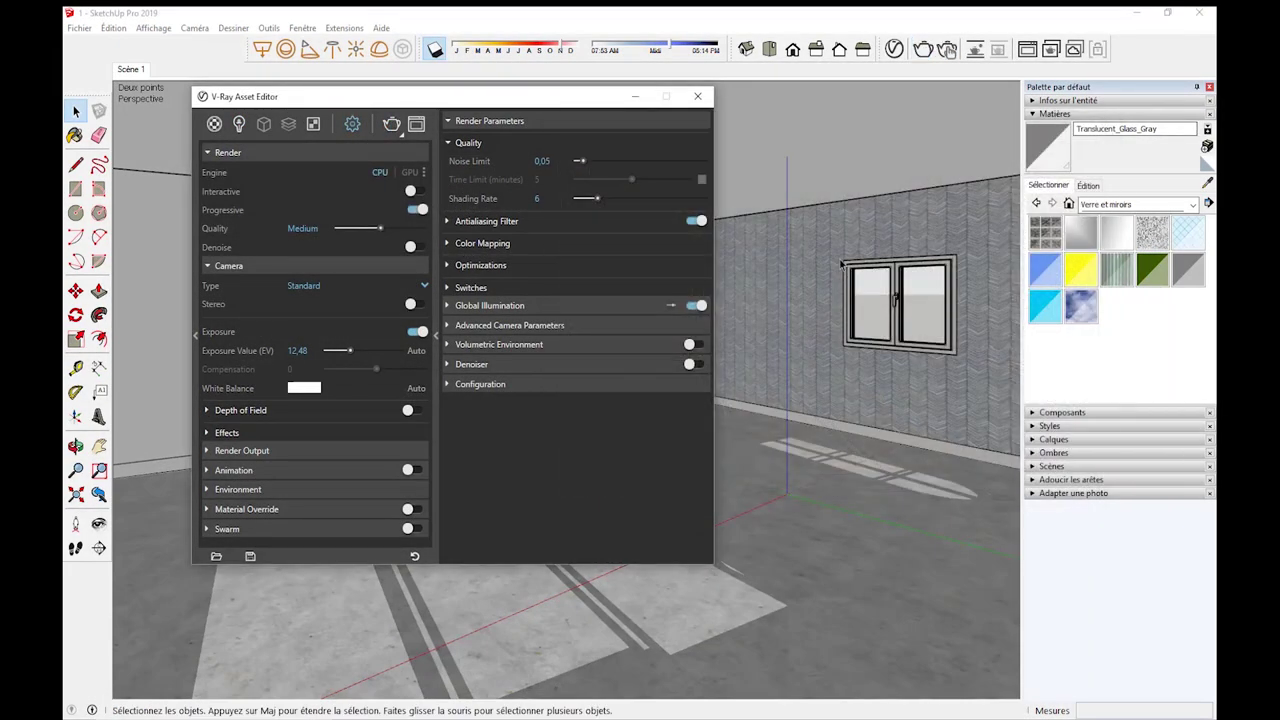
pyautogui.click(697, 97)
pyautogui.moveTo(850, 300); pyautogui.dragTo(575, 378, button='middle')
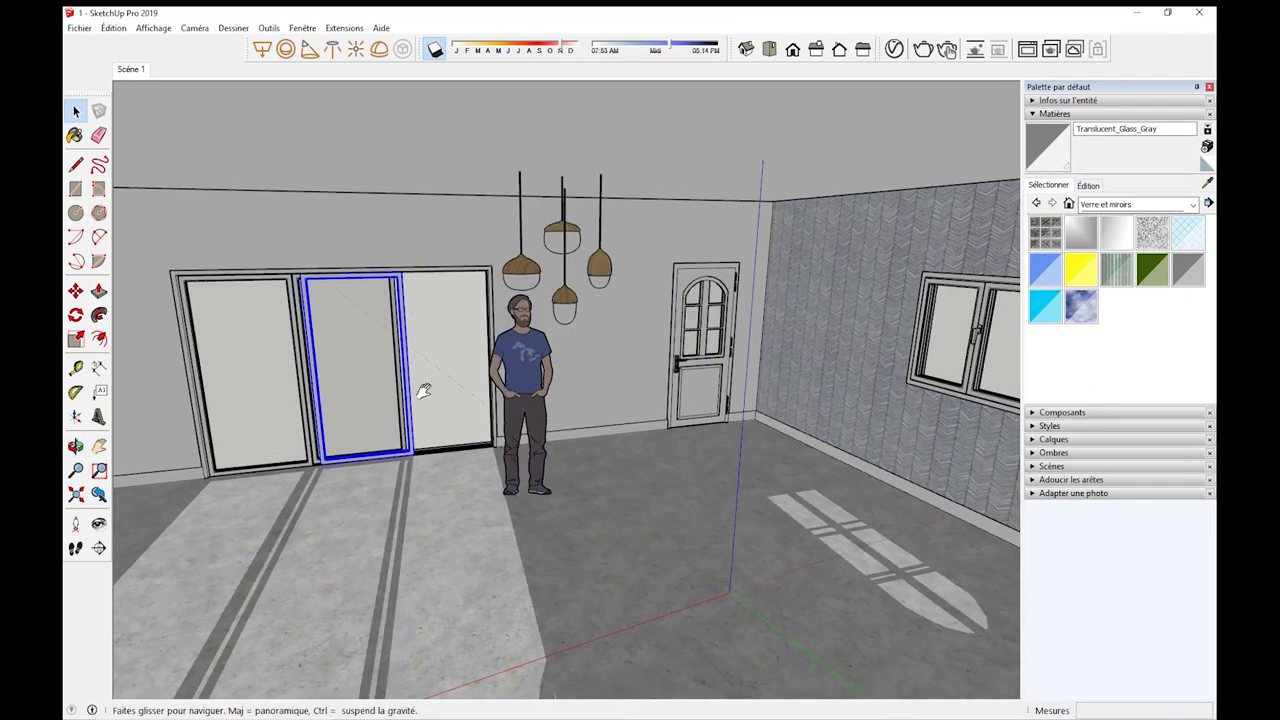
pyautogui.moveTo(470, 428)
pyautogui.mouseDown(button='middle')
pyautogui.moveTo(349, 416)
pyautogui.moveTo(471, 391)
pyautogui.moveTo(506, 398)
pyautogui.mouseUp(button='middle')
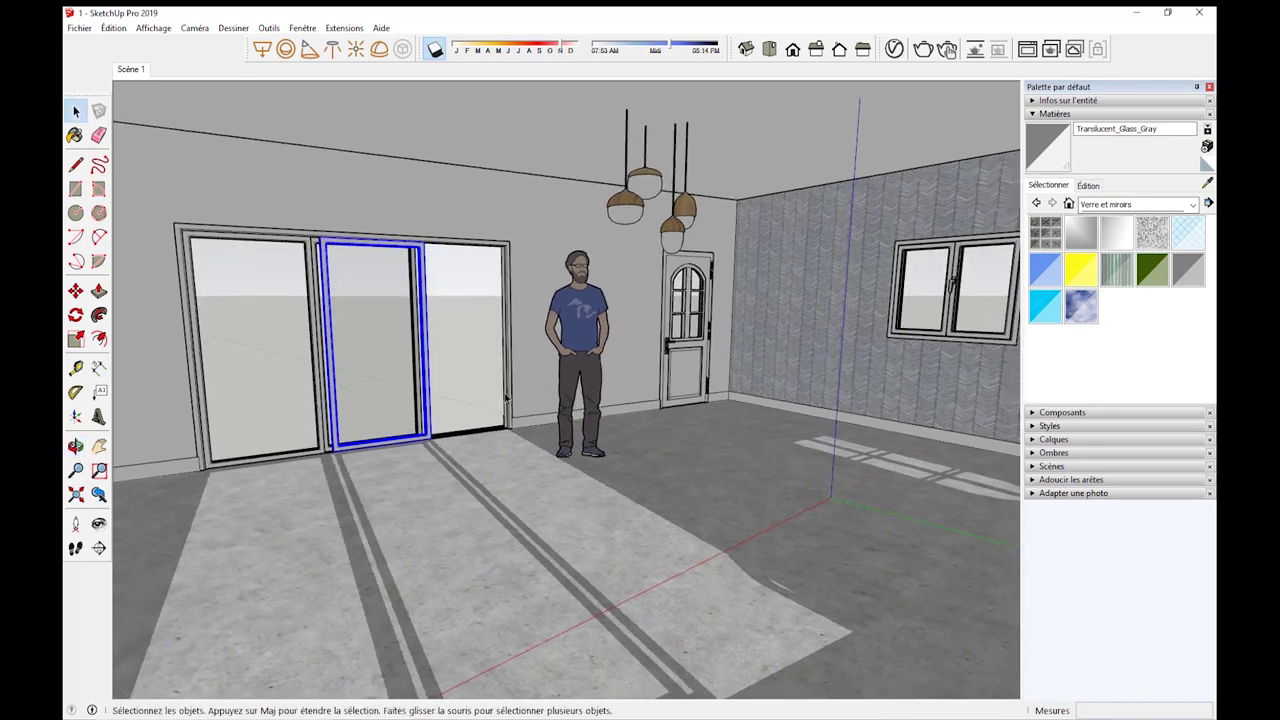
pyautogui.moveTo(850, 324); pyautogui.dragTo(764, 338, button='middle')
pyautogui.moveTo(908, 330); pyautogui.dragTo(924, 345, button='middle')
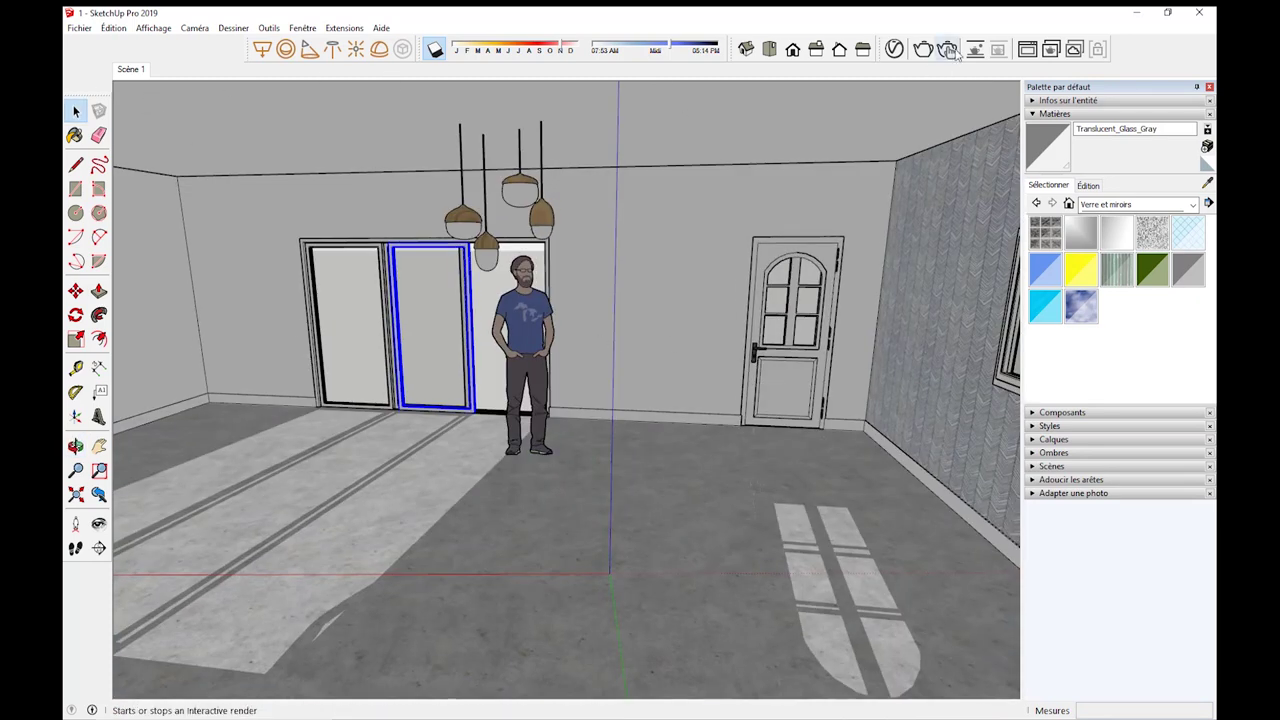
pyautogui.click(1027, 49)
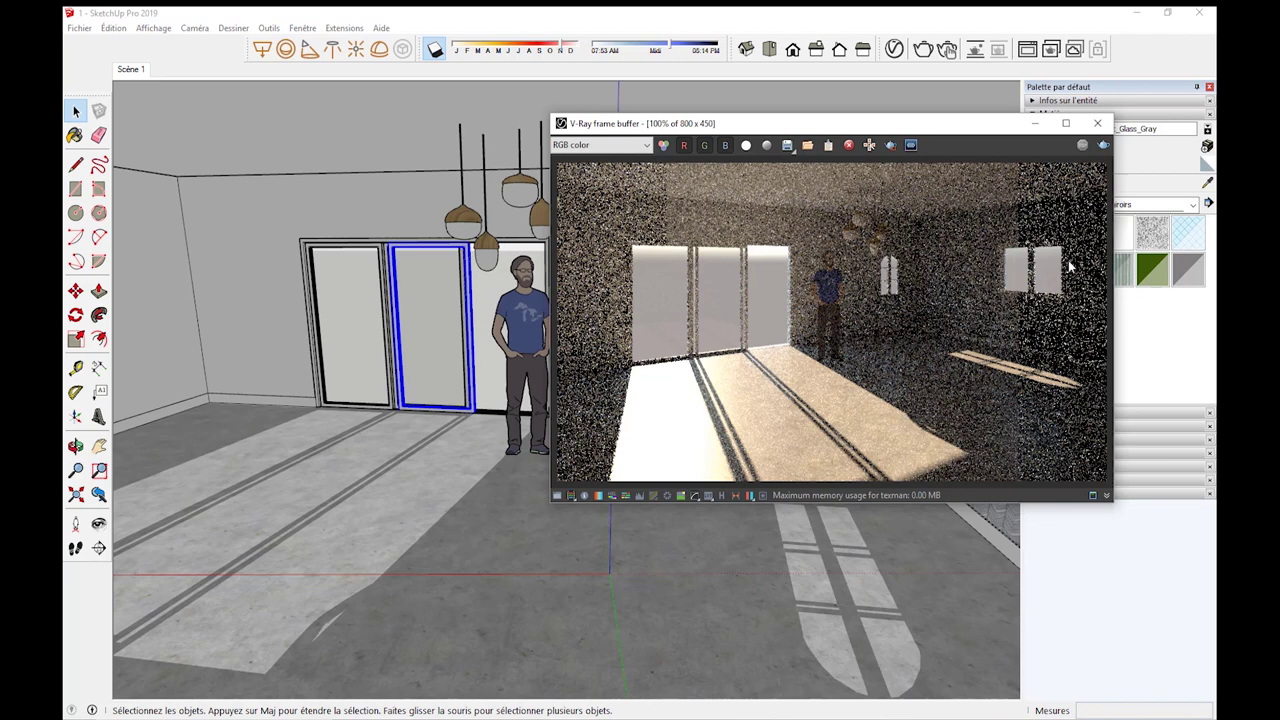
pyautogui.click(1097, 123)
# Orbit to face the outer wall and draw a rectangle light across the window.
pyautogui.scroll(5, 814, 266)
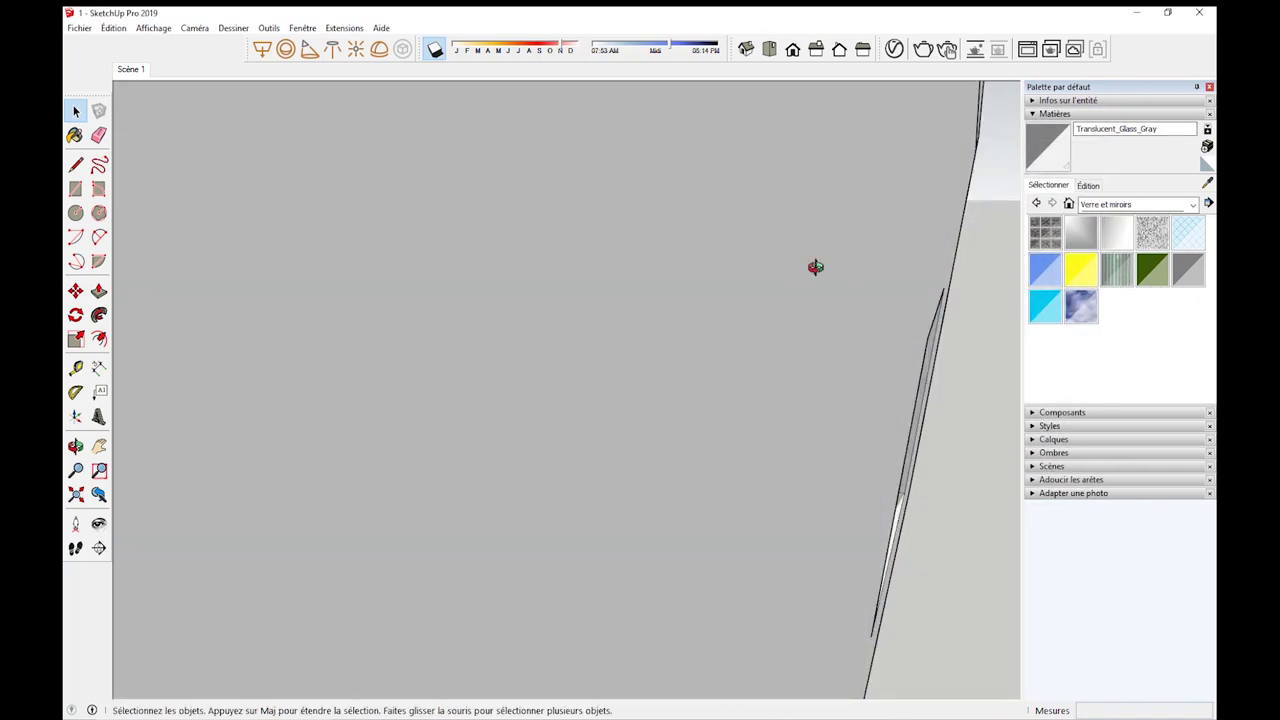
pyautogui.scroll(-2, 643, 390)
pyautogui.scroll(-3, 645, 398)
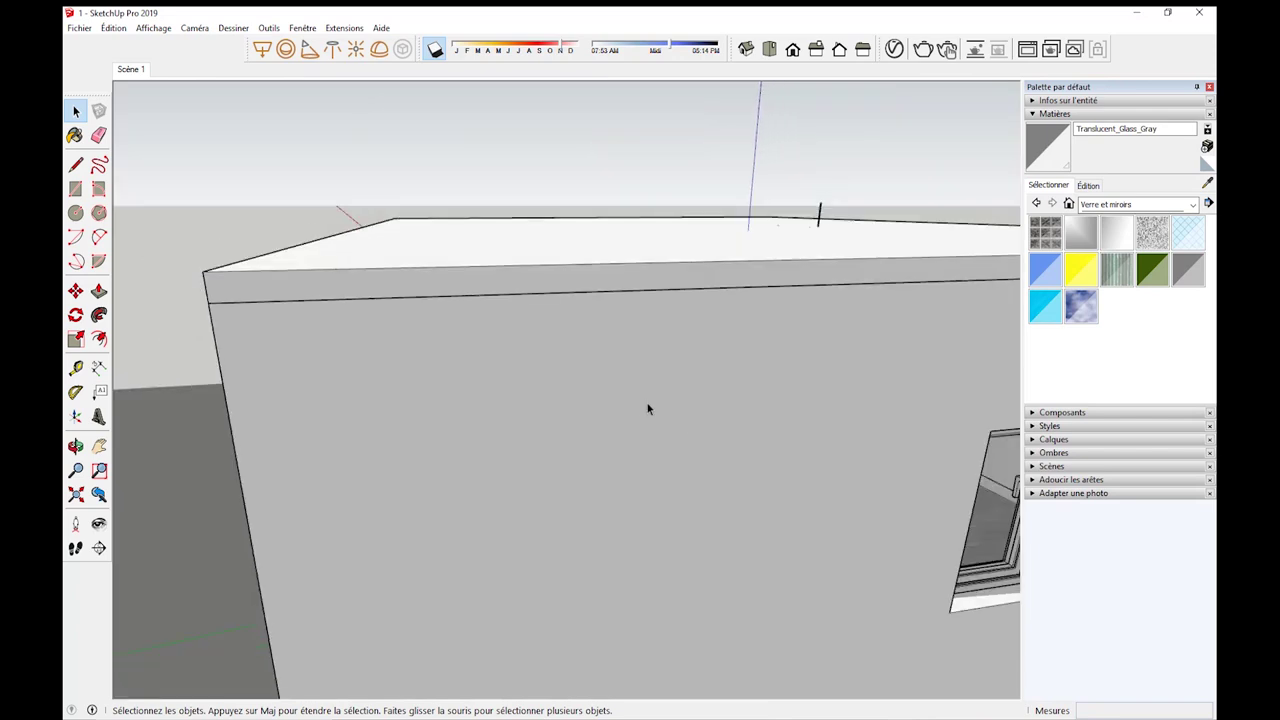
pyautogui.moveTo(648, 405)
pyautogui.mouseDown(button='middle')
pyautogui.moveTo(743, 449)
pyautogui.moveTo(430, 330)
pyautogui.moveTo(594, 341)
pyautogui.mouseUp(button='middle')
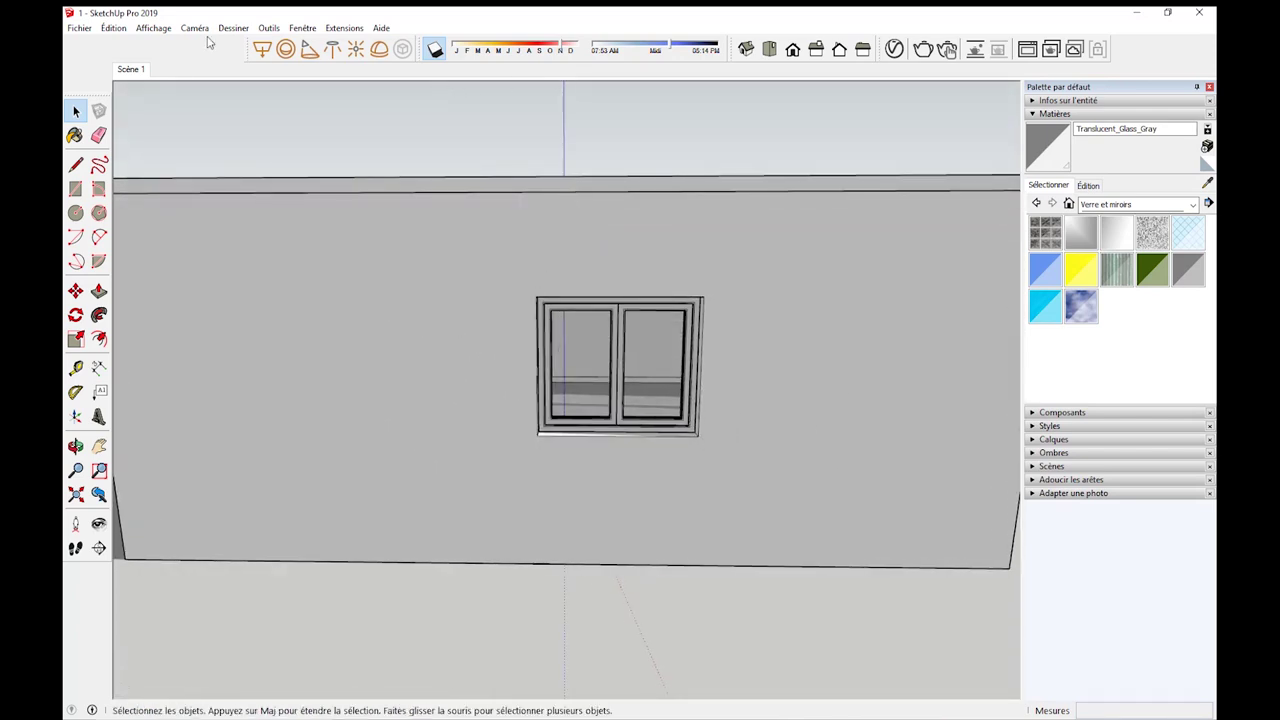
pyautogui.click(262, 49)
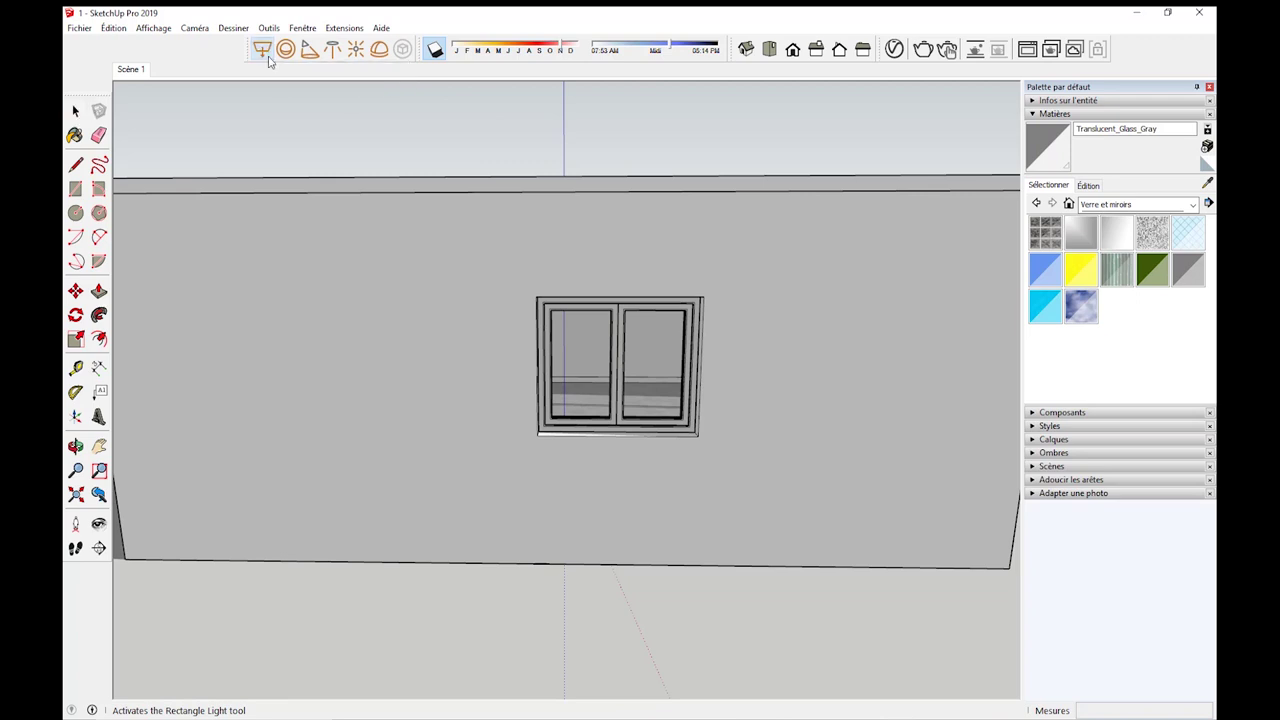
pyautogui.click(537, 297)
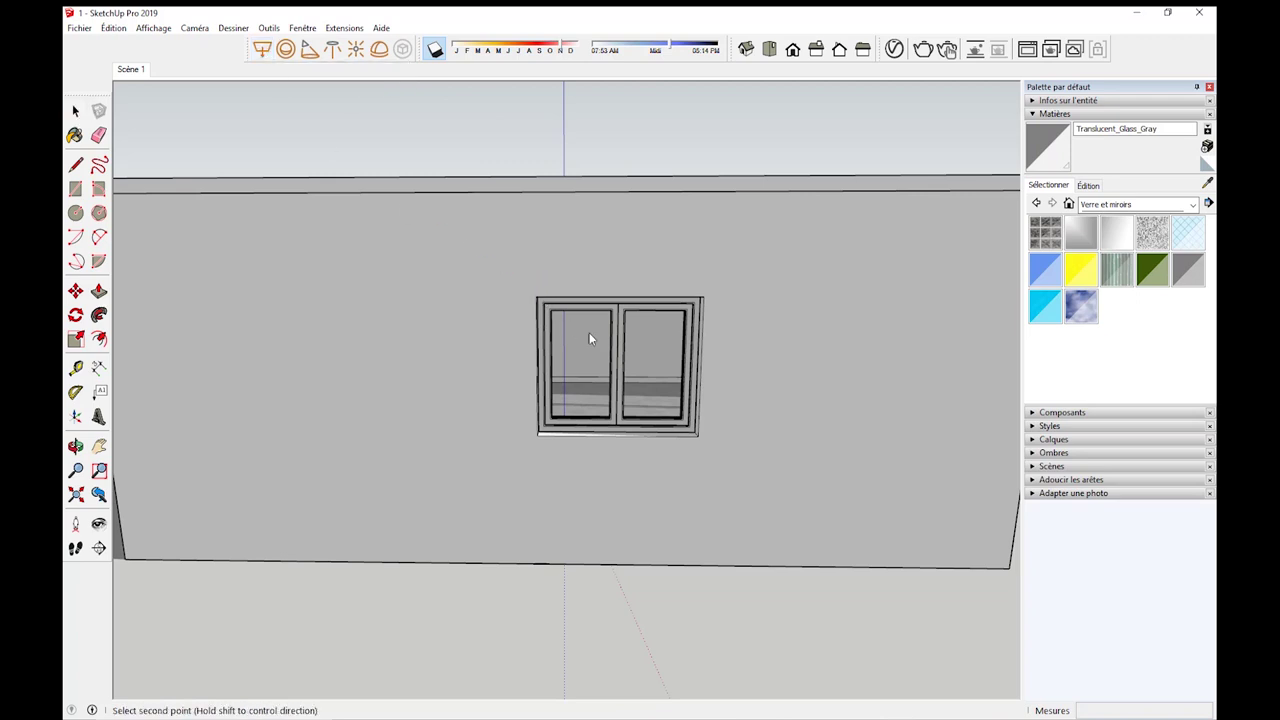
pyautogui.click(702, 440)
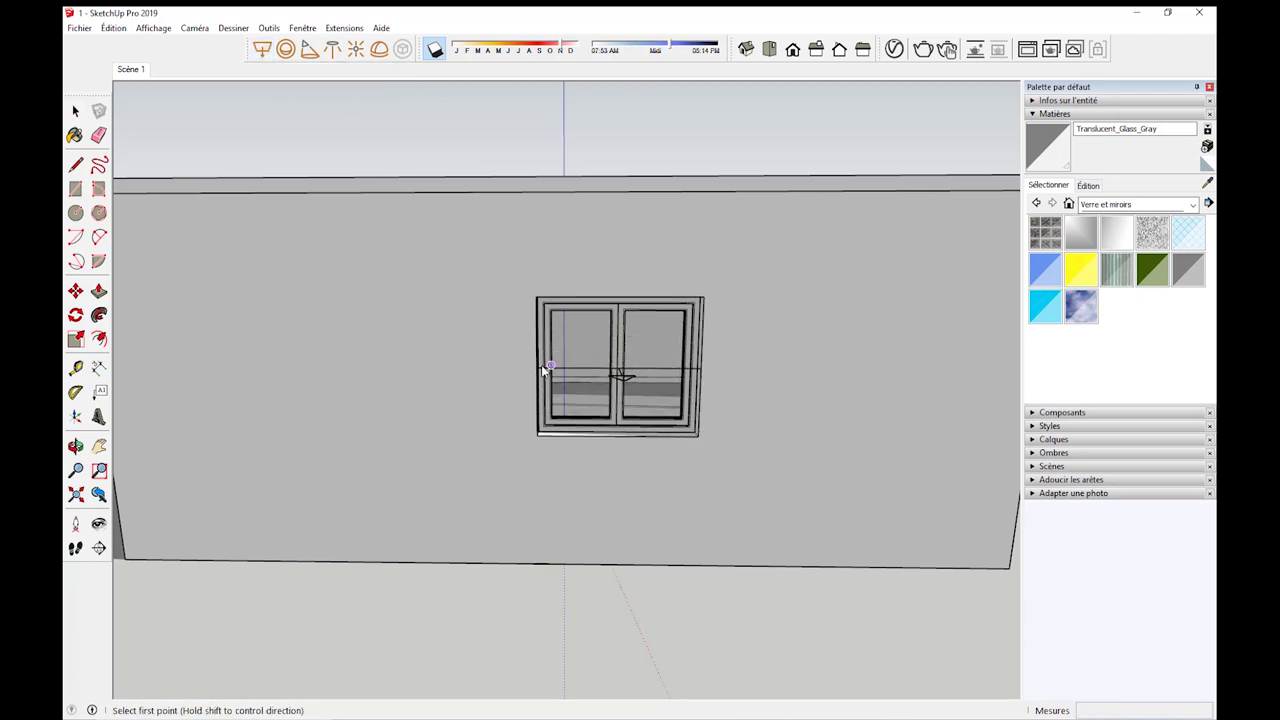
# Rotate the window component about -100° using the Move tool's rotation grip.
pyautogui.moveTo(701, 439); pyautogui.dragTo(756, 441, button='middle')
pyautogui.scroll(2, 760, 441)
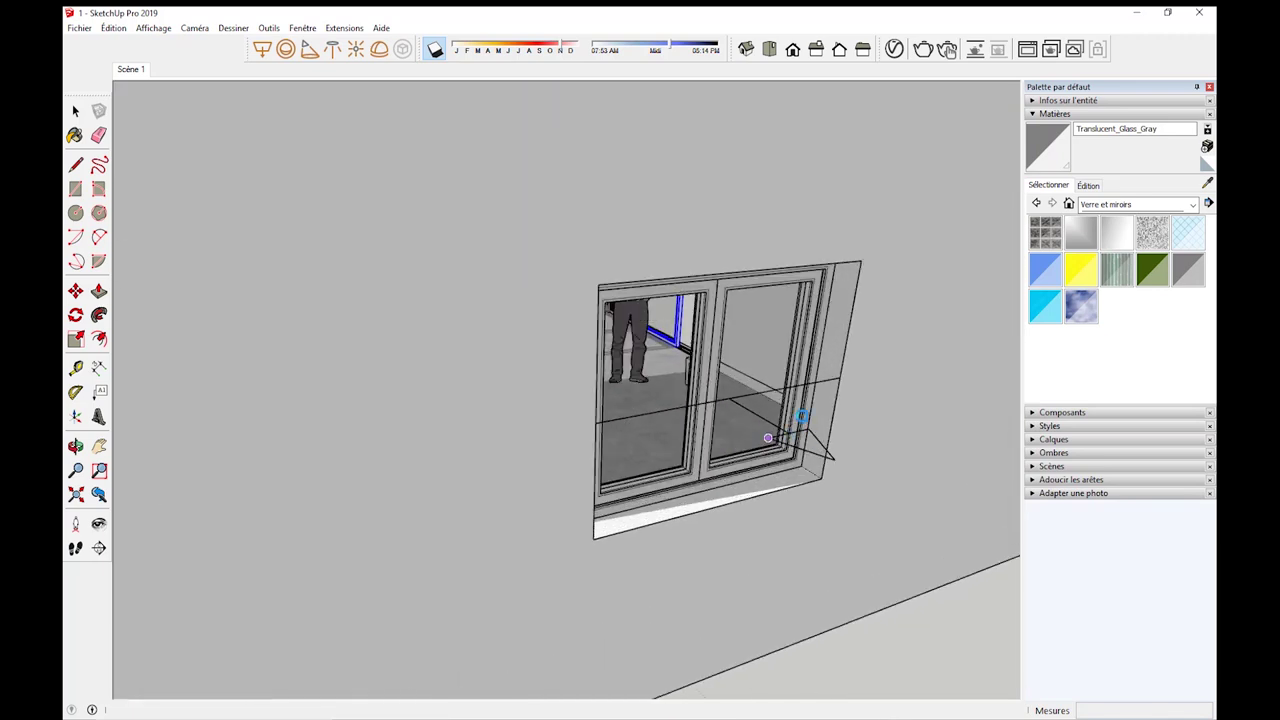
pyautogui.rightClick(766, 442)
pyautogui.press('Escape')
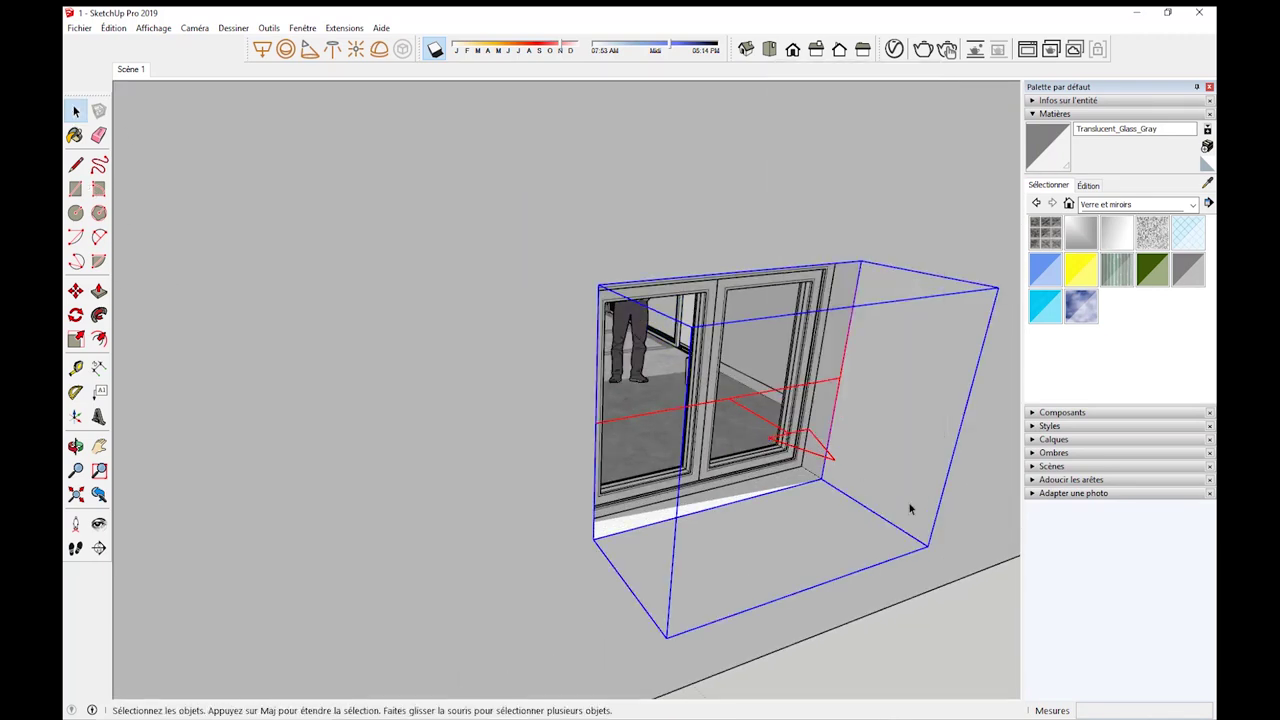
pyautogui.click(75, 290)
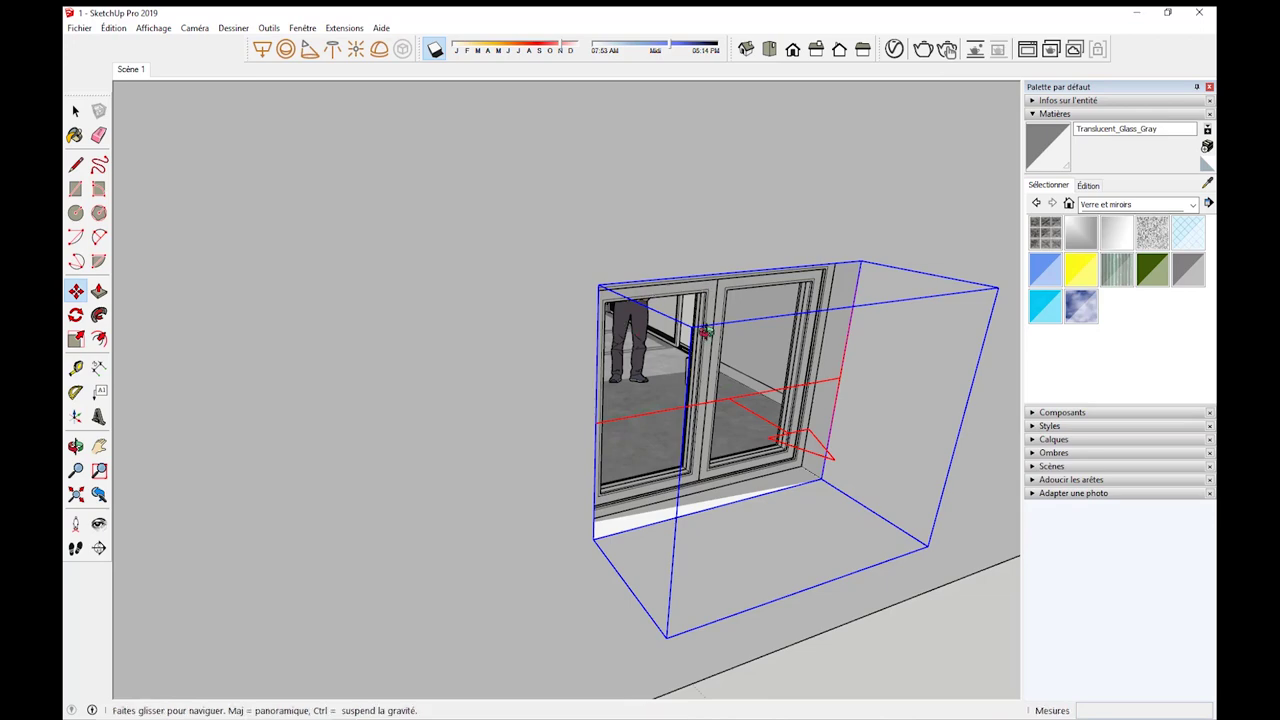
pyautogui.moveTo(658, 297); pyautogui.dragTo(687, 343, button='middle')
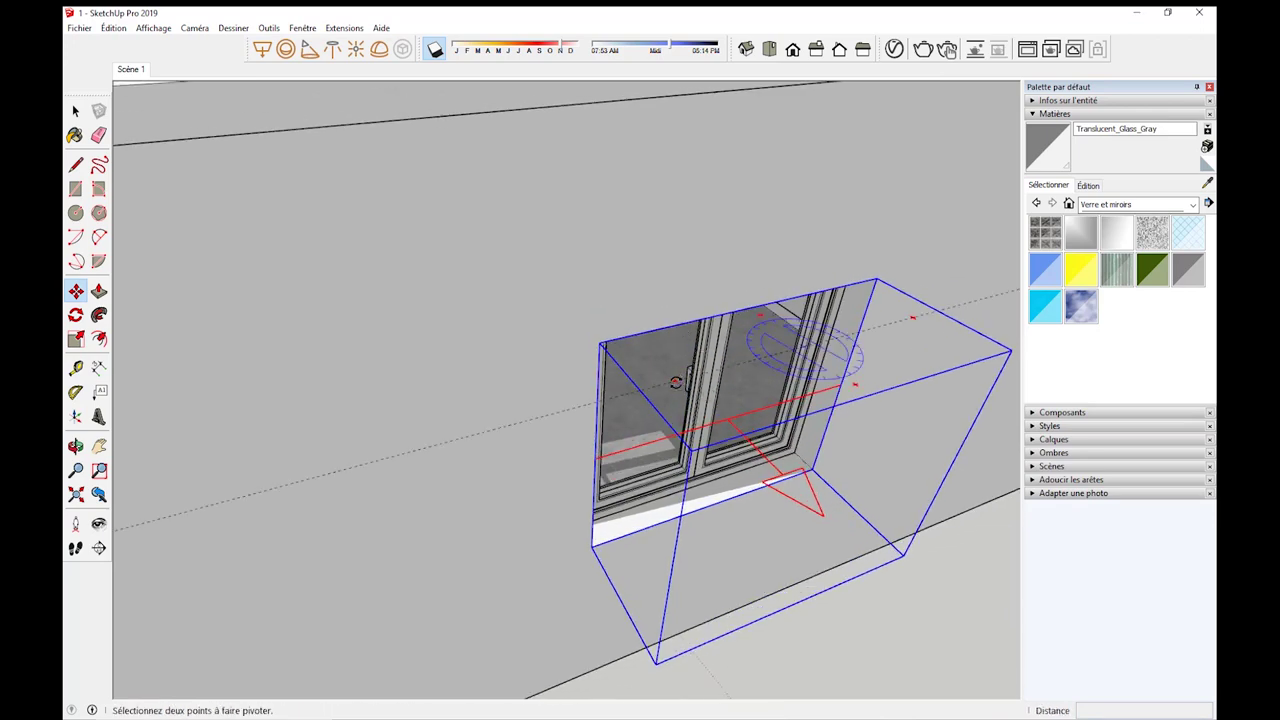
pyautogui.click(912, 317)
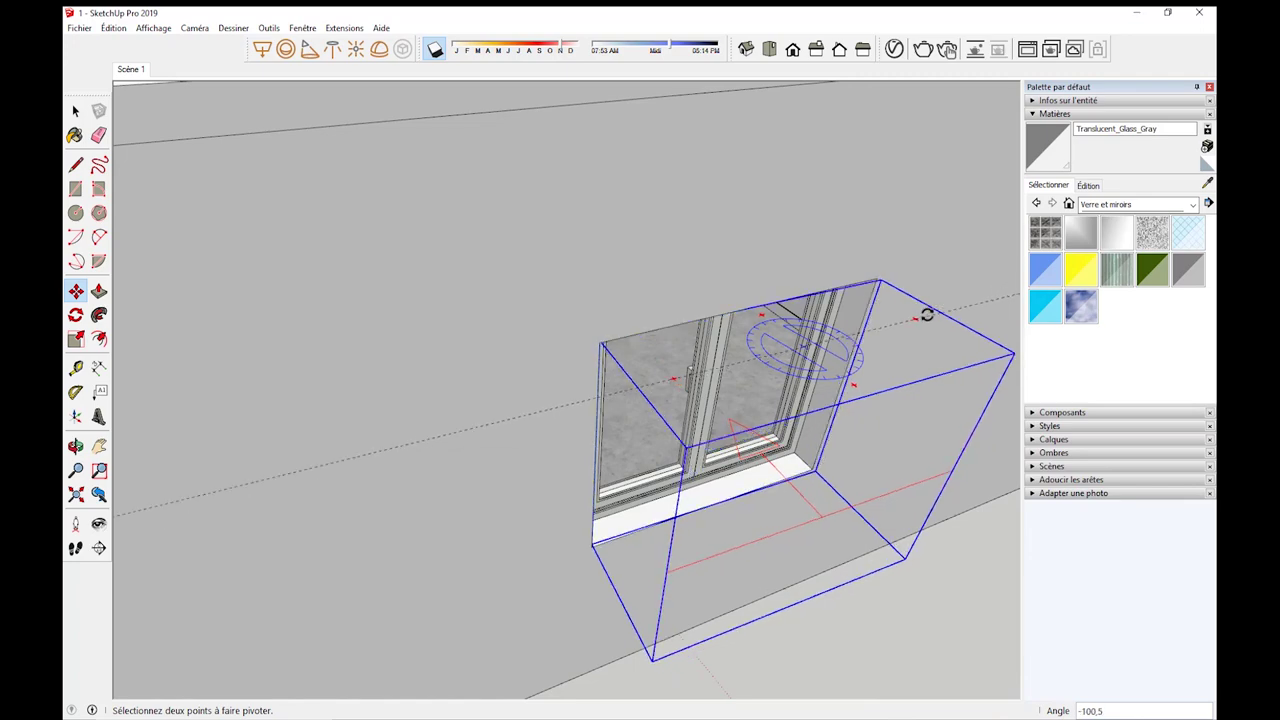
pyautogui.click(924, 315)
# Move the window into the side-wall opening and orbit to check its fit.
pyautogui.moveTo(924, 315); pyautogui.dragTo(914, 366, button='middle')
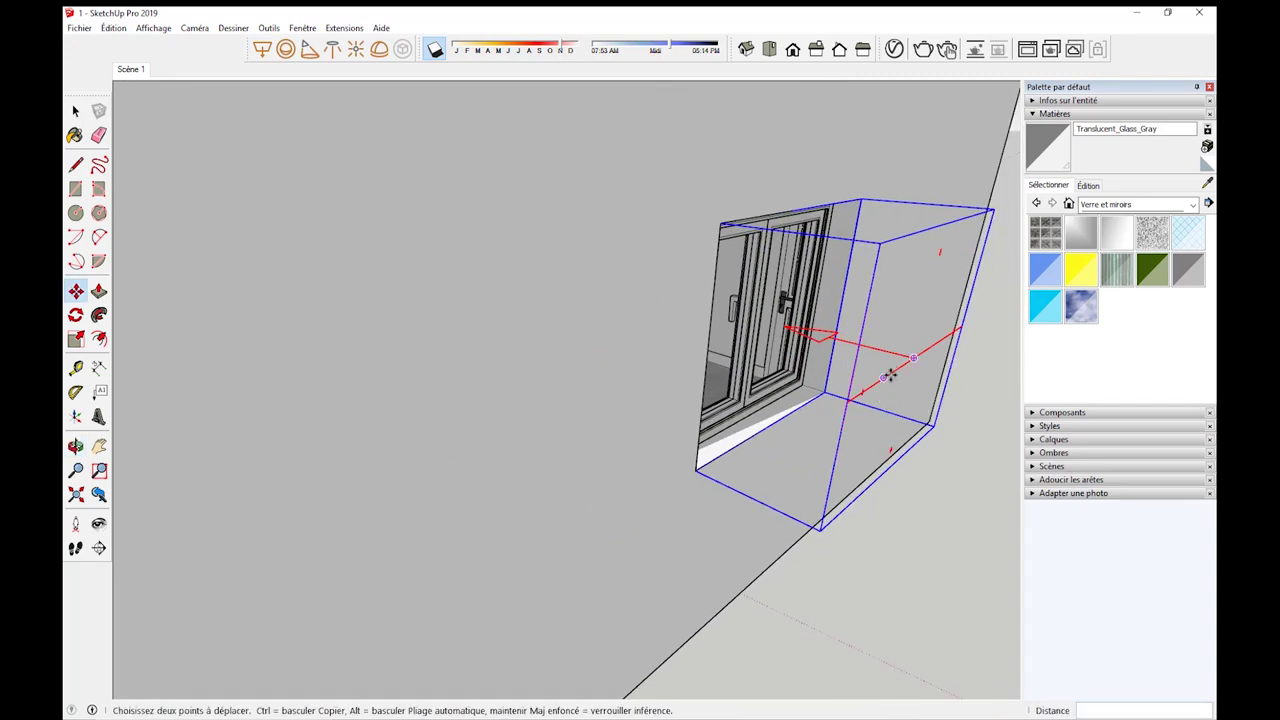
pyautogui.click(889, 376)
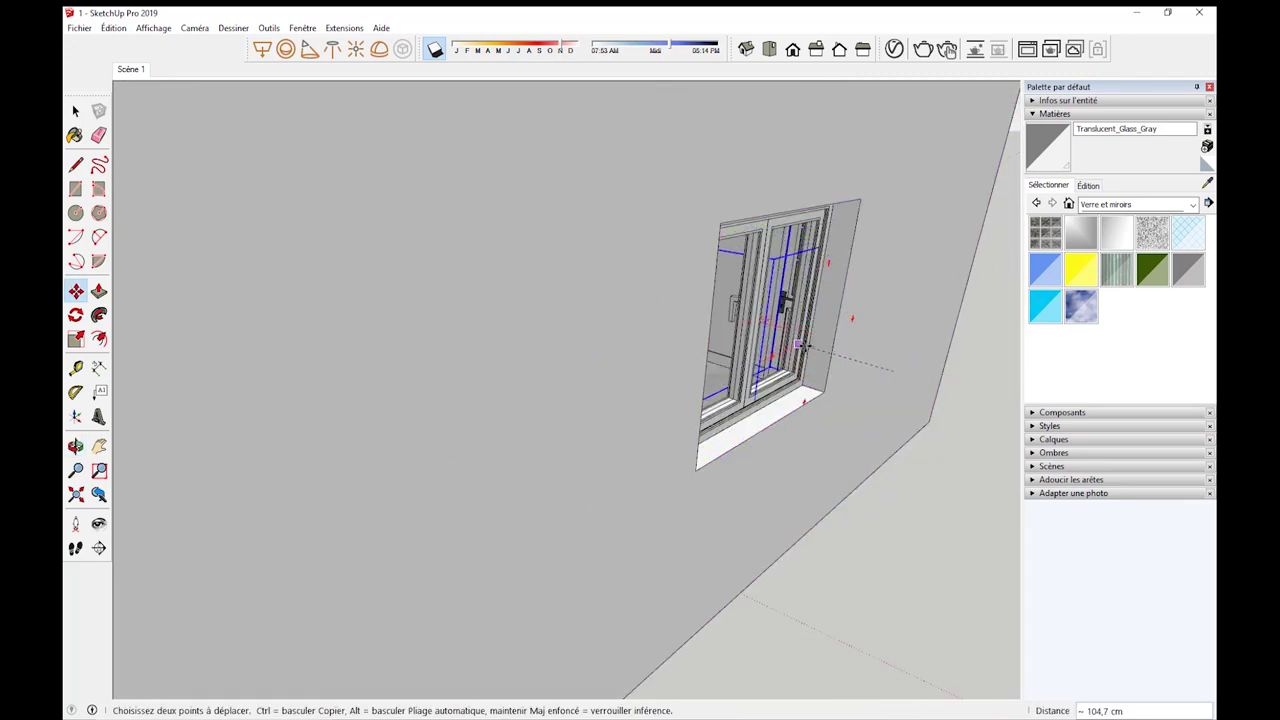
pyautogui.click(808, 356)
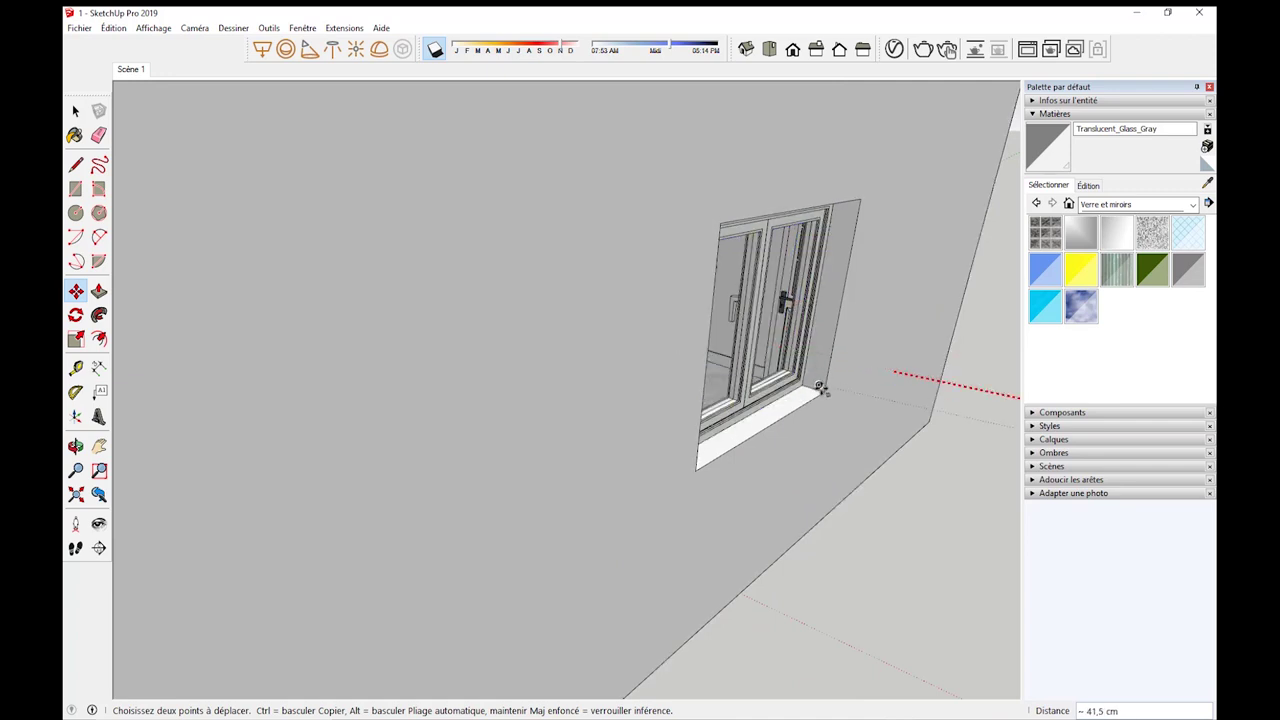
pyautogui.moveTo(571, 346)
pyautogui.mouseDown(button='middle')
pyautogui.moveTo(586, 339)
pyautogui.moveTo(609, 374)
pyautogui.mouseUp(button='middle')
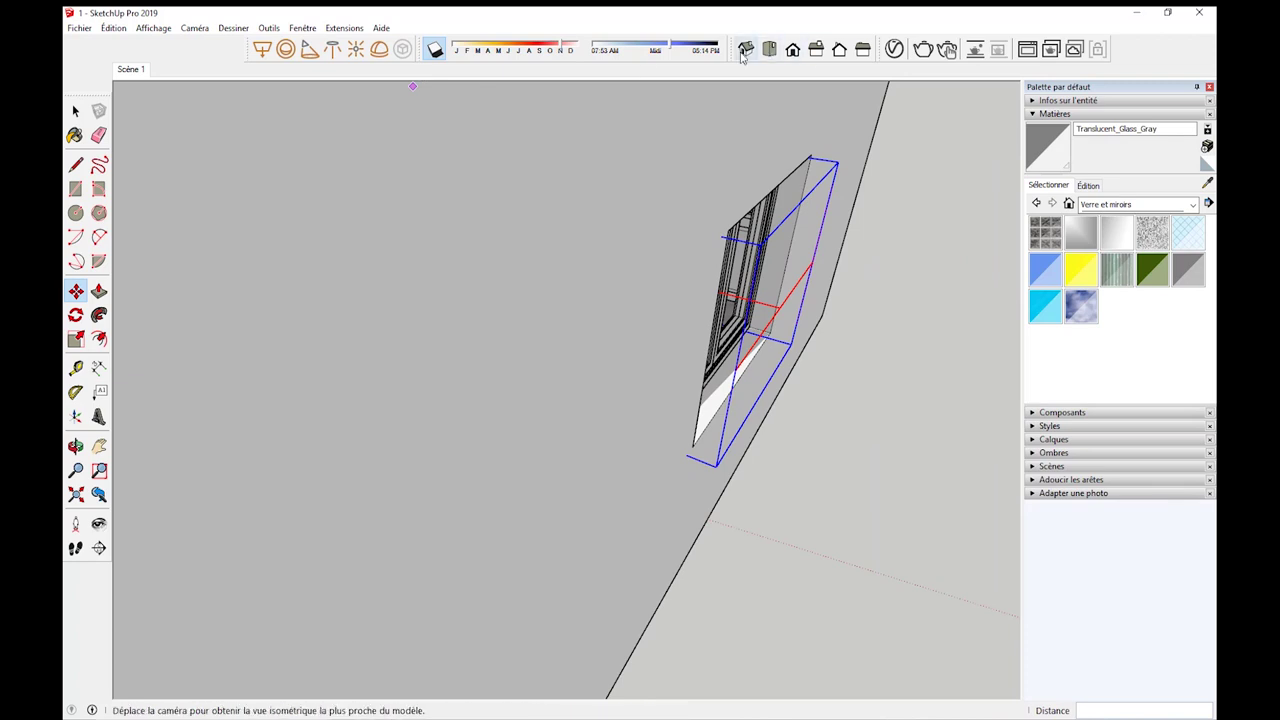
# Tick Invisible in the Rectangle Light's Options in the V-Ray Asset Editor Lights list.
pyautogui.click(894, 49)
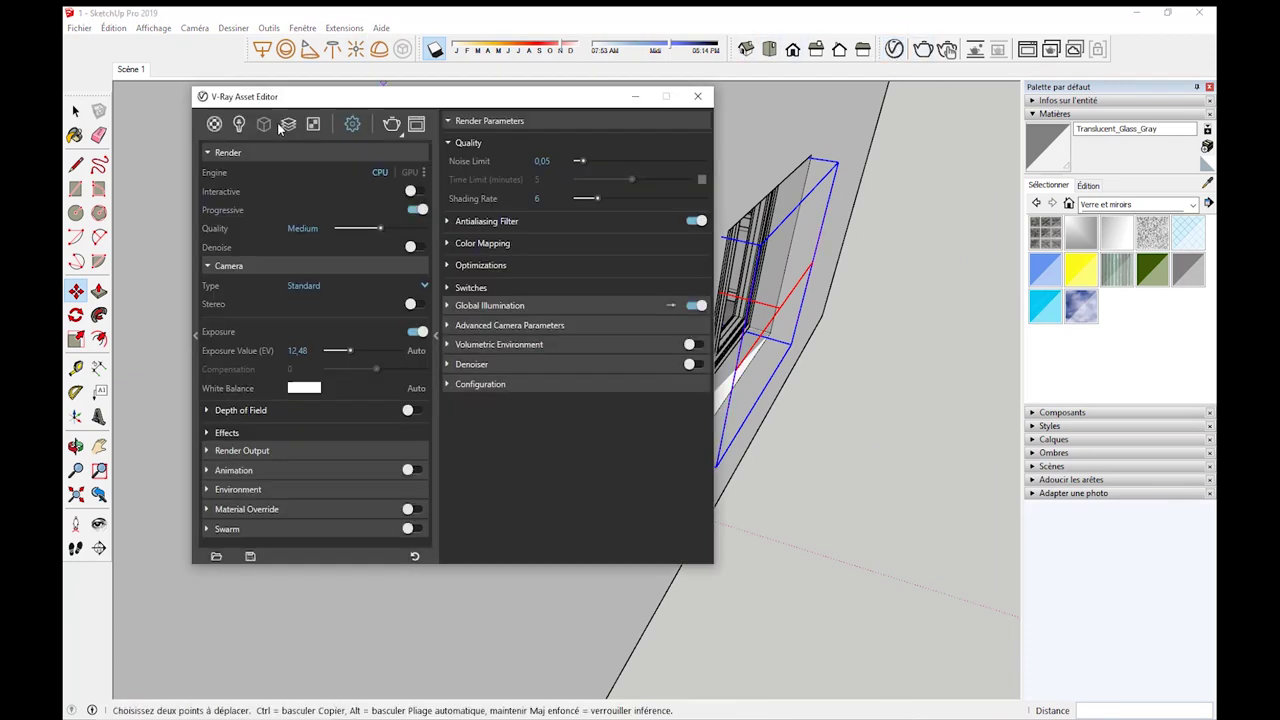
pyautogui.click(239, 124)
pyautogui.click(250, 188)
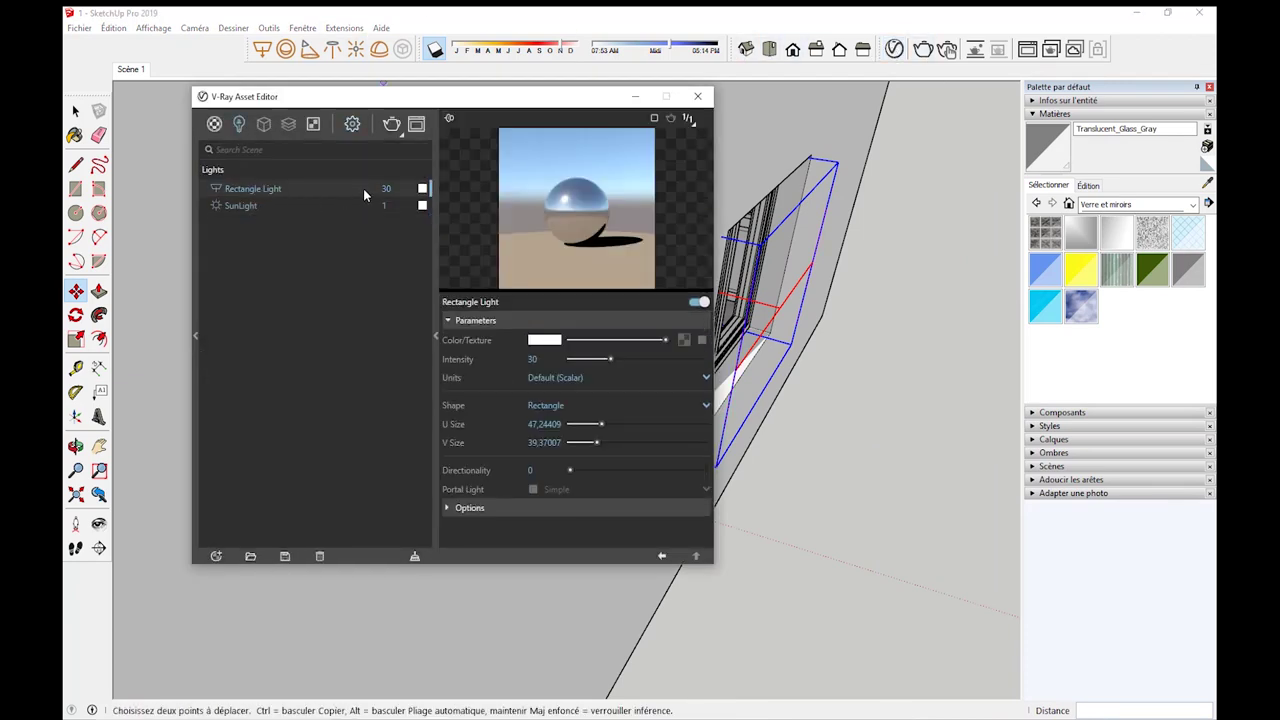
pyautogui.click(386, 188)
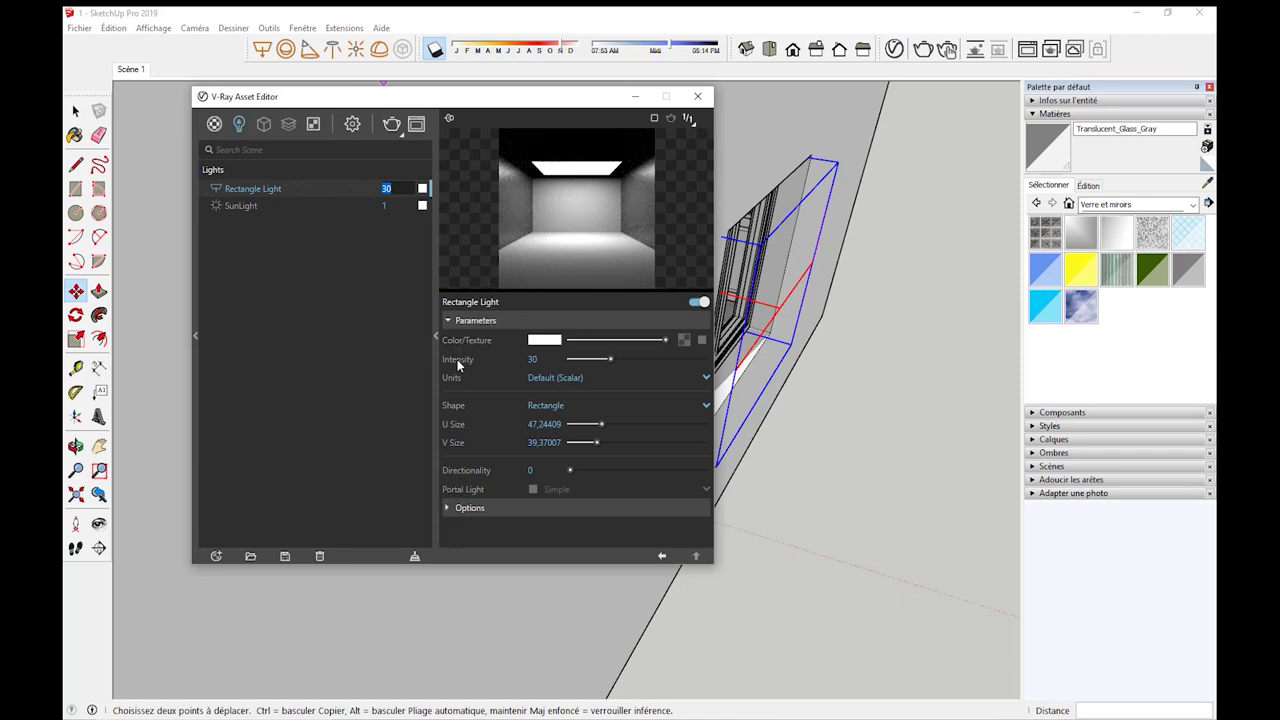
pyautogui.click(449, 509)
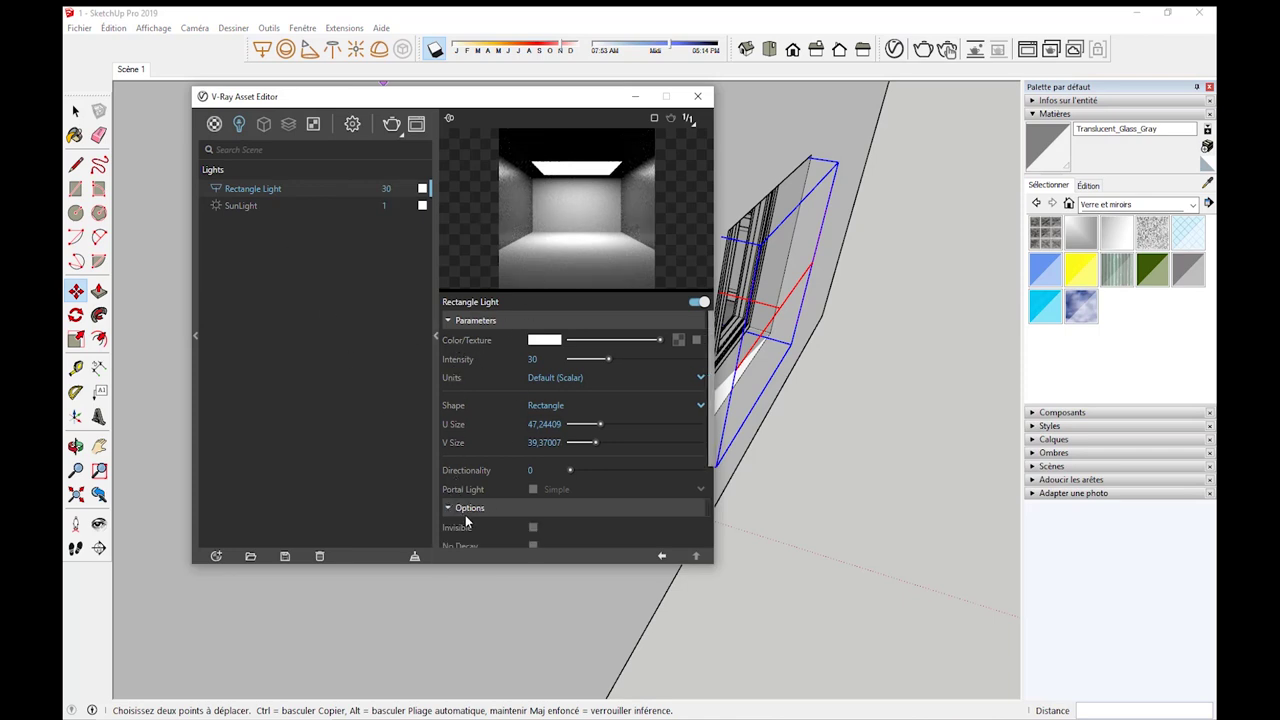
pyautogui.click(532, 529)
pyautogui.scroll(-3, 512, 430)
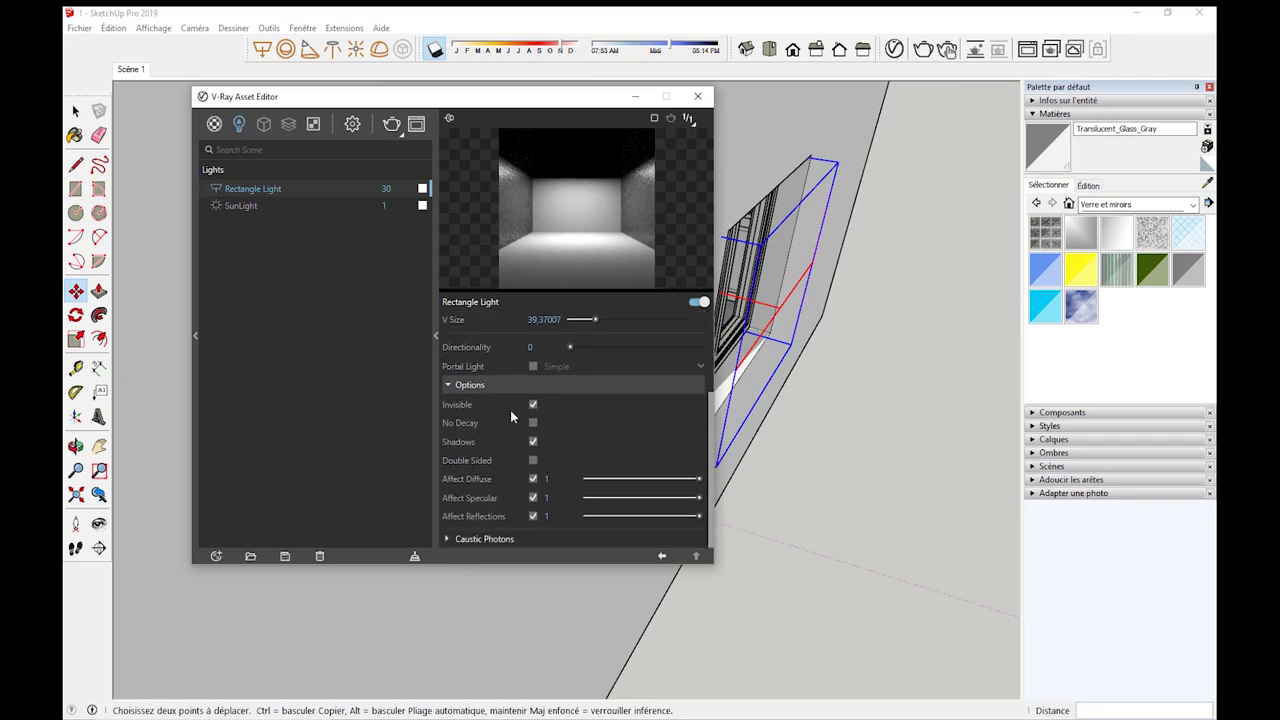
# Return to the Scène 1 view and close the Asset Editor.
pyautogui.click(76, 111)
pyautogui.click(745, 49)
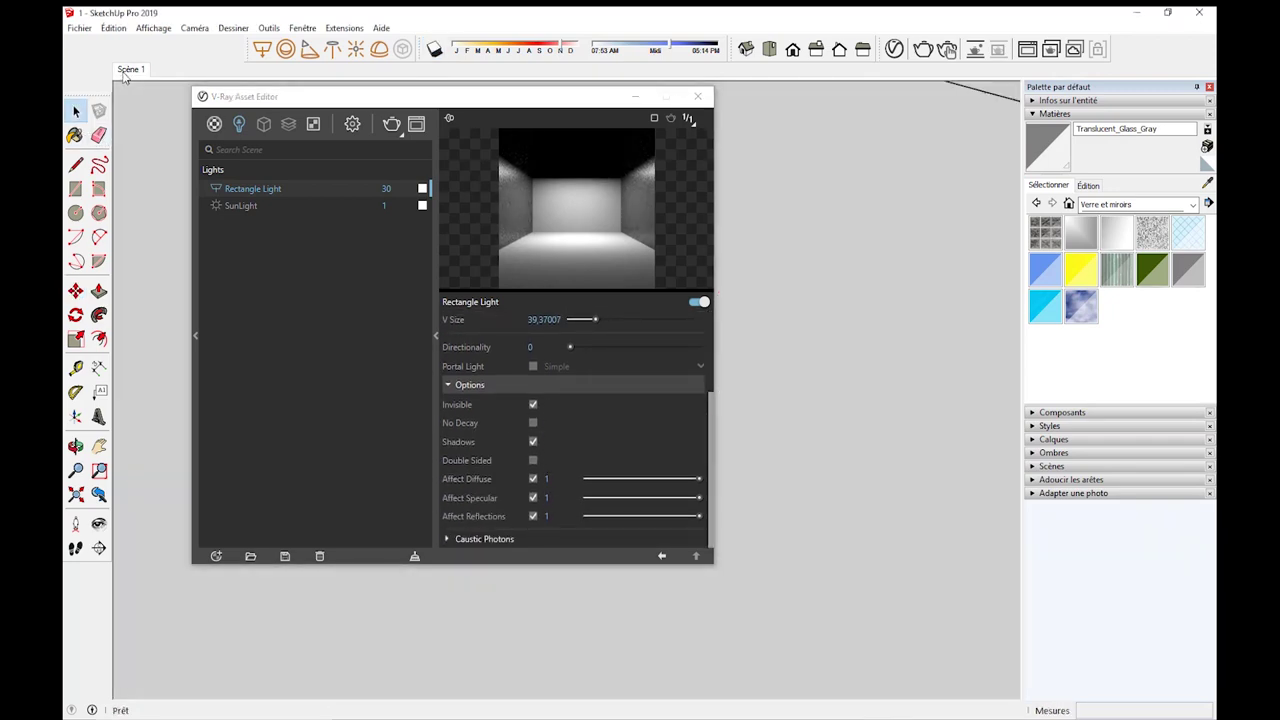
pyautogui.click(697, 96)
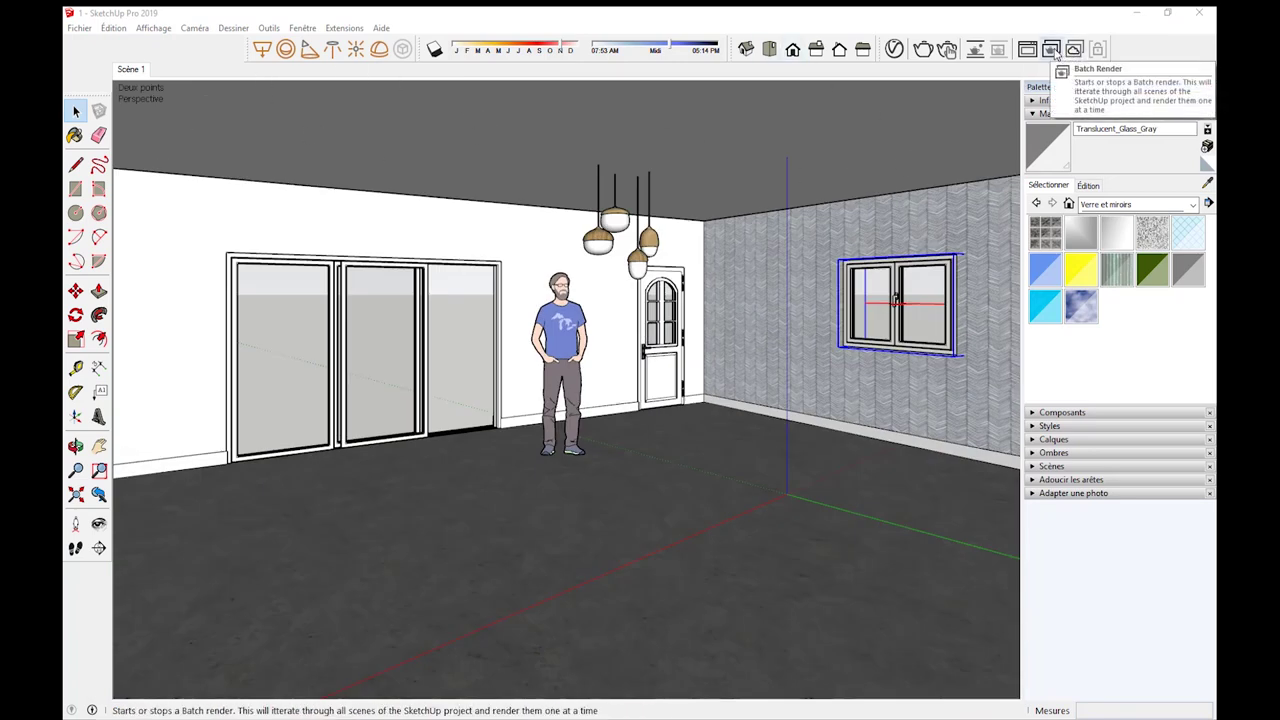
# Render the room, mark a region around the side-wall window, and render only that region.
pyautogui.click(1027, 49)
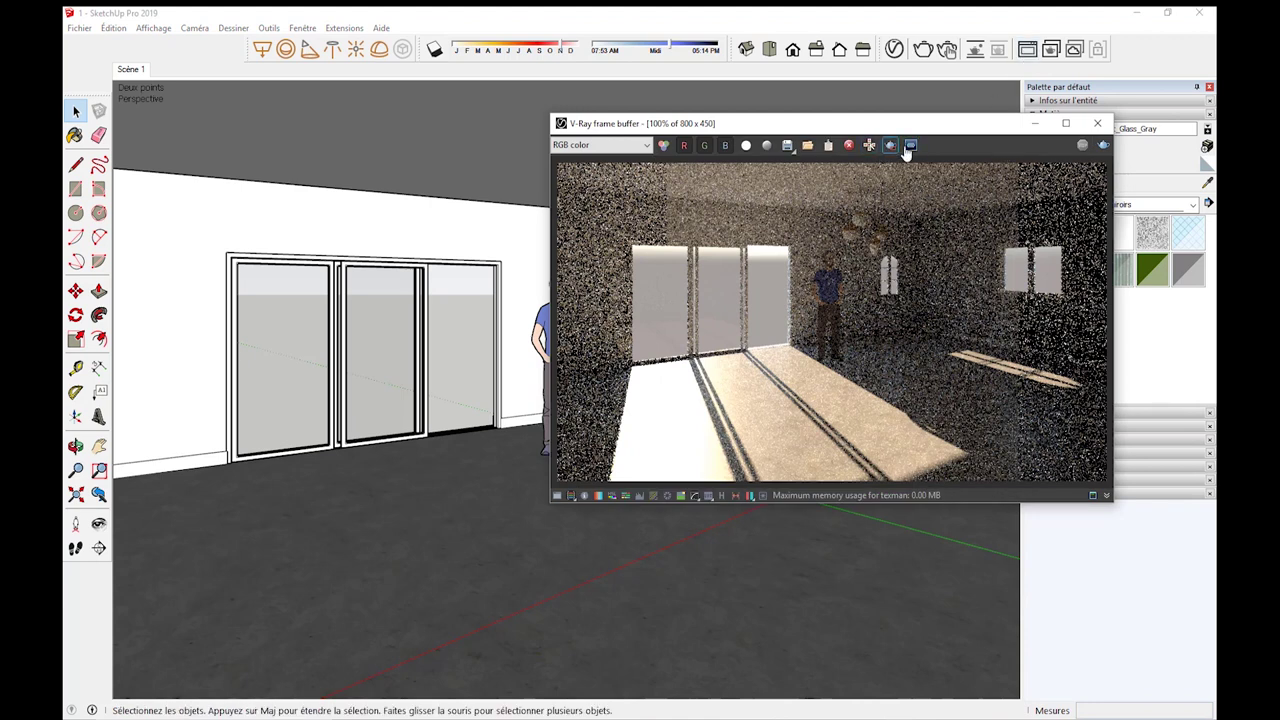
pyautogui.moveTo(969, 213); pyautogui.dragTo(1036, 322)
pyautogui.click(1104, 146)
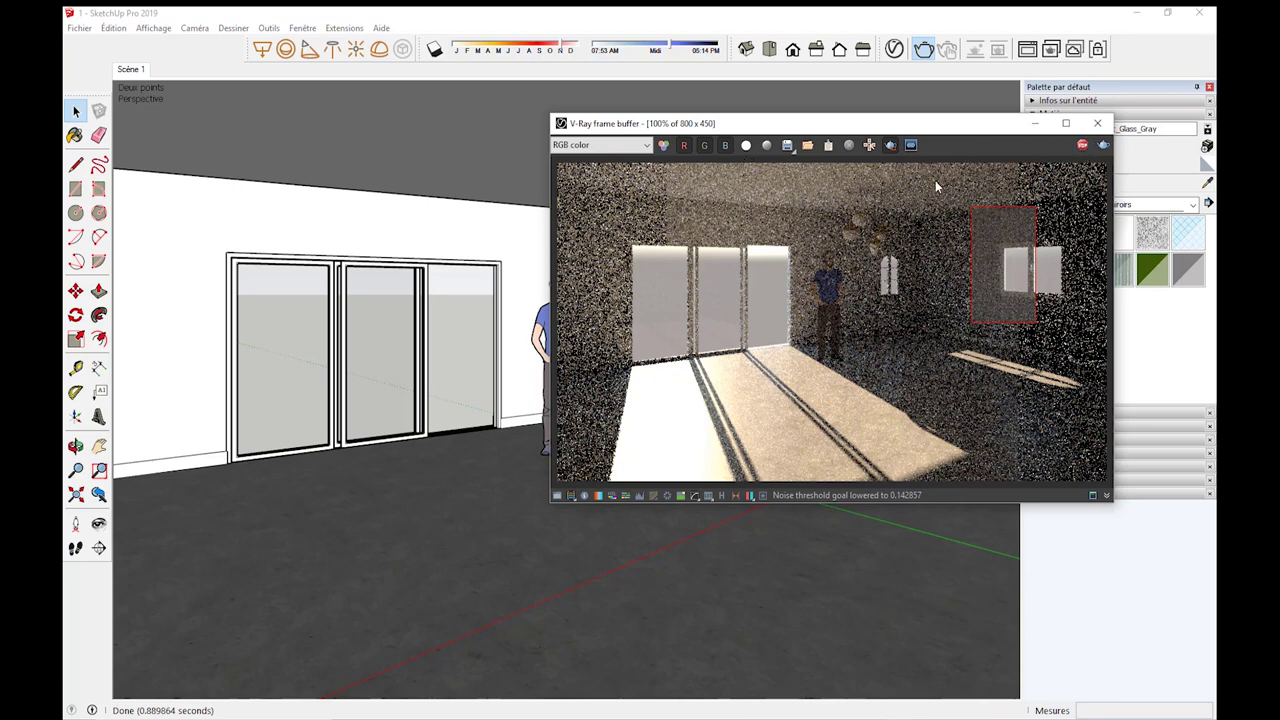
pyautogui.click(889, 148)
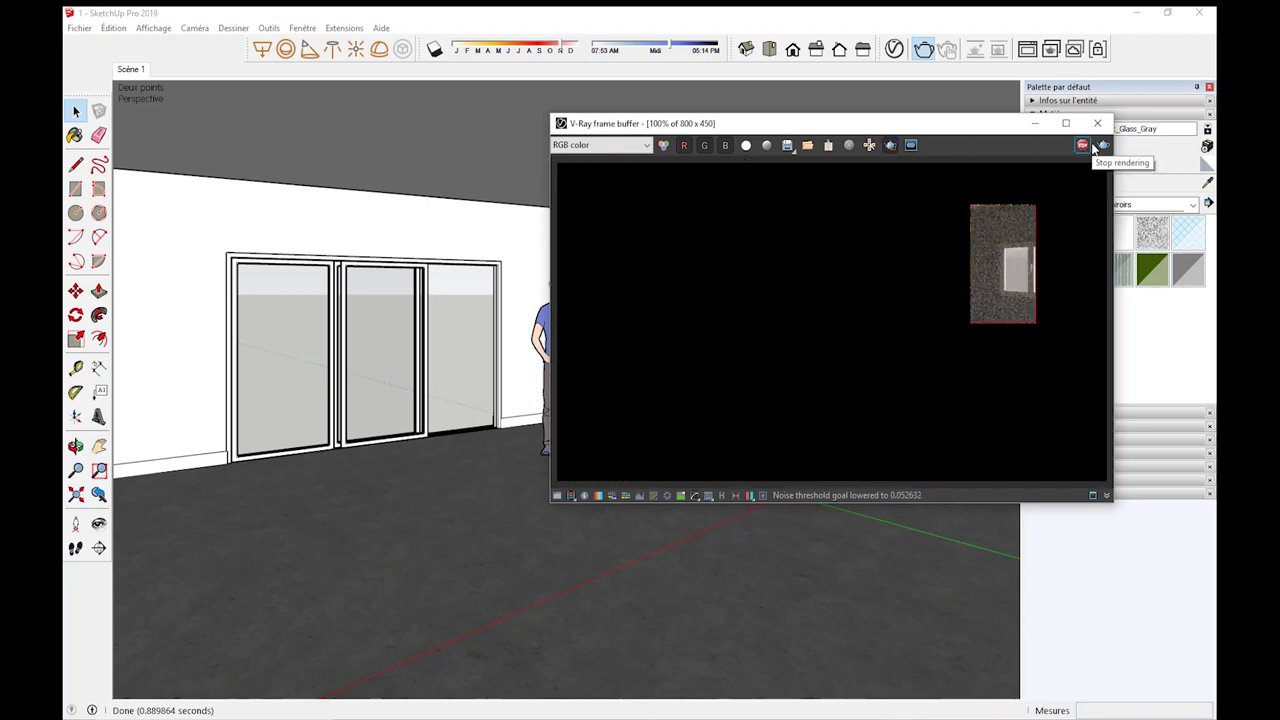
pyautogui.click(1097, 123)
# Set the Rectangle Light intensity to 200 and test-render the room in interactive mode.
pyautogui.click(895, 50)
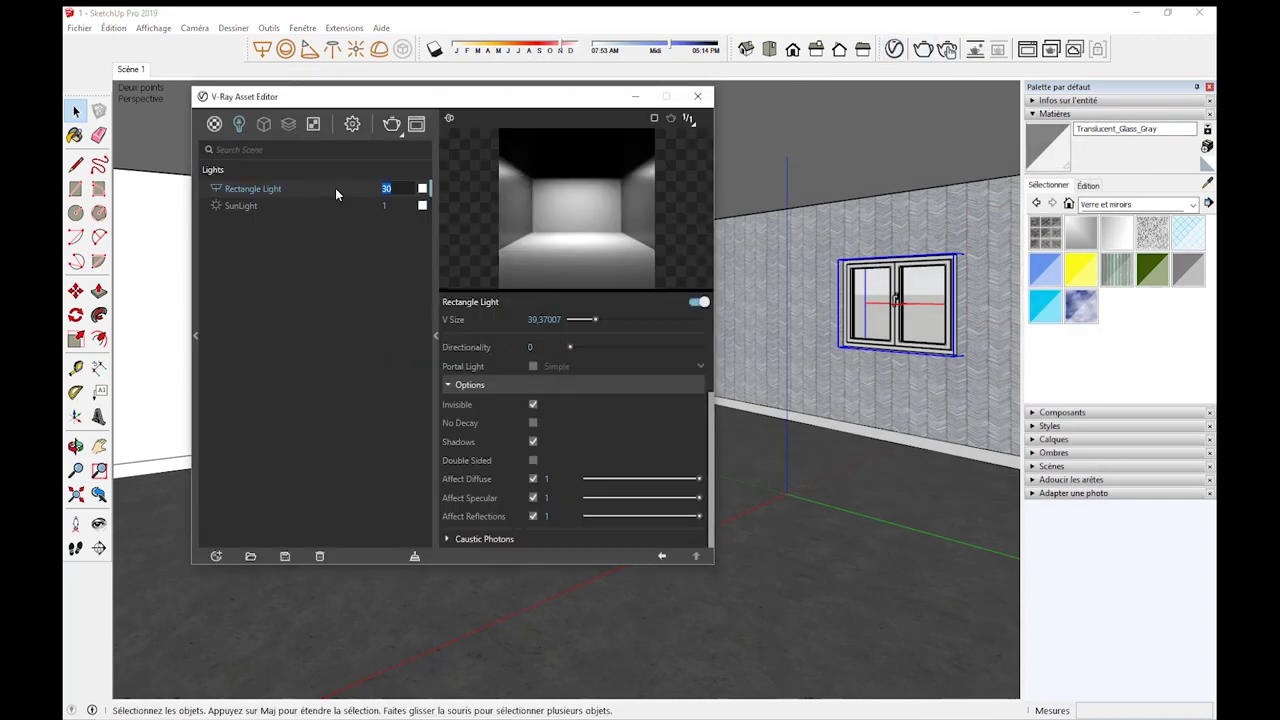
pyautogui.write('200')
pyautogui.press('Return')
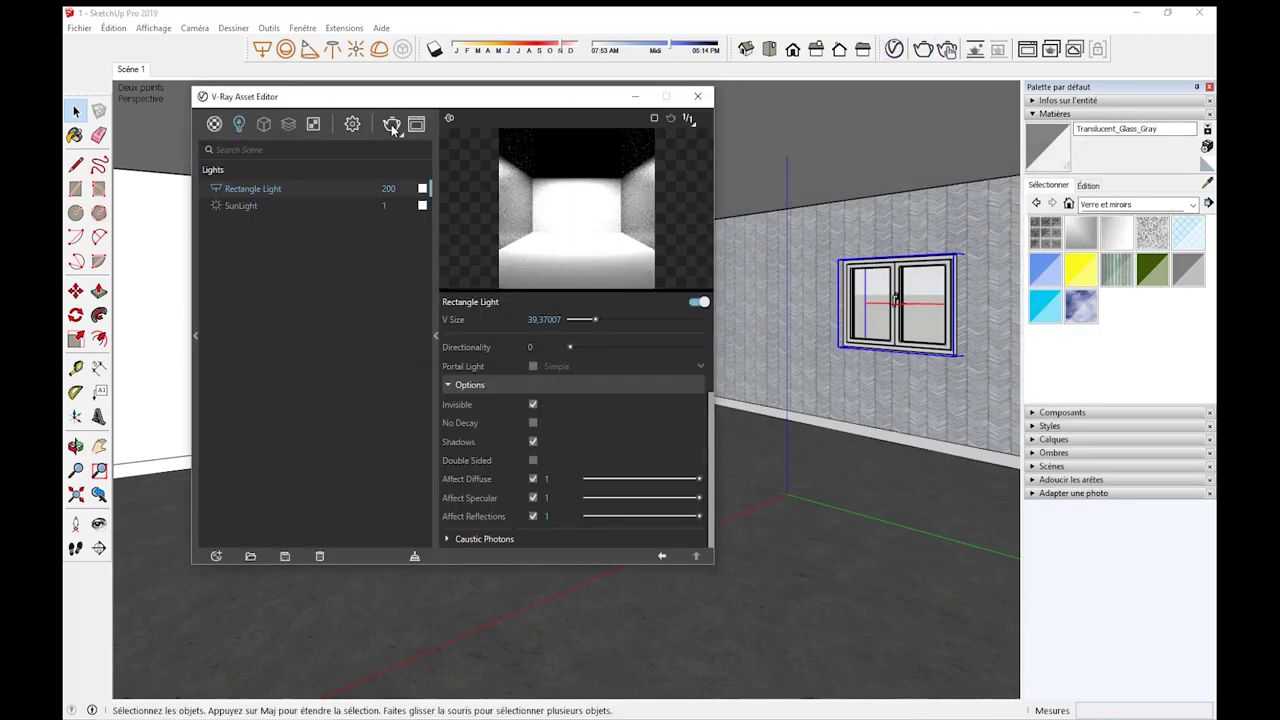
pyautogui.click(391, 124)
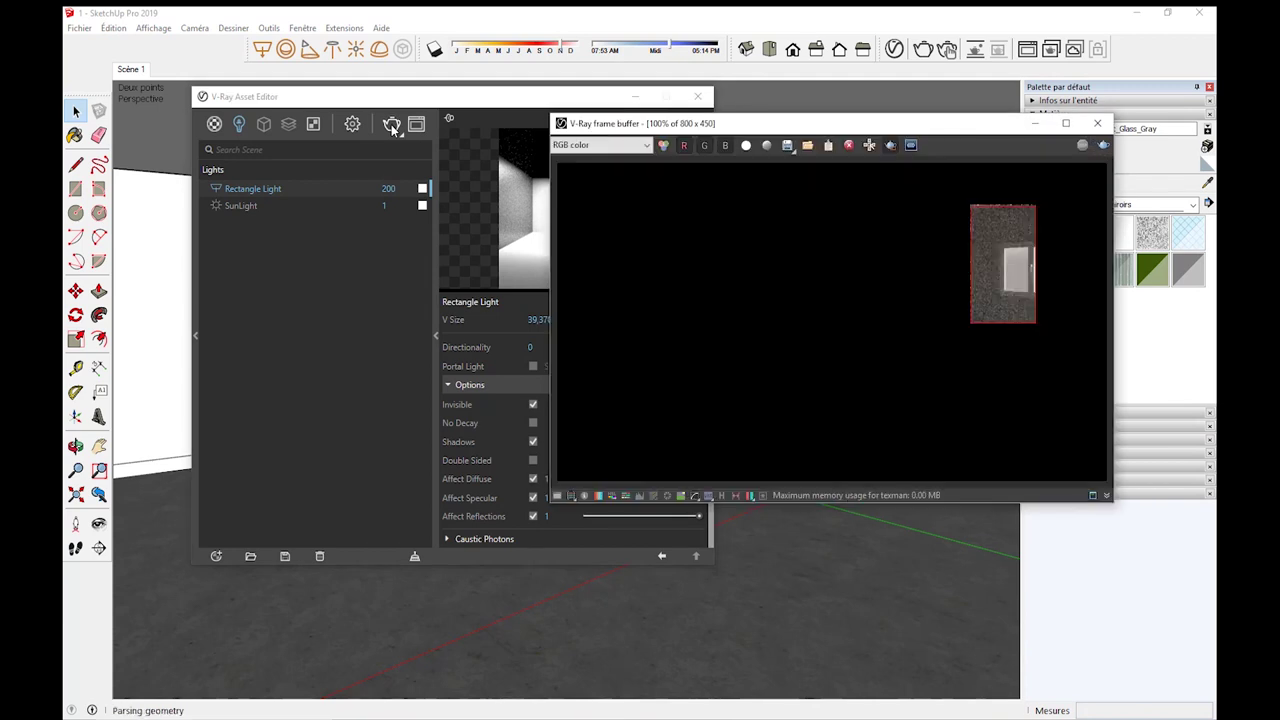
pyautogui.click(1081, 148)
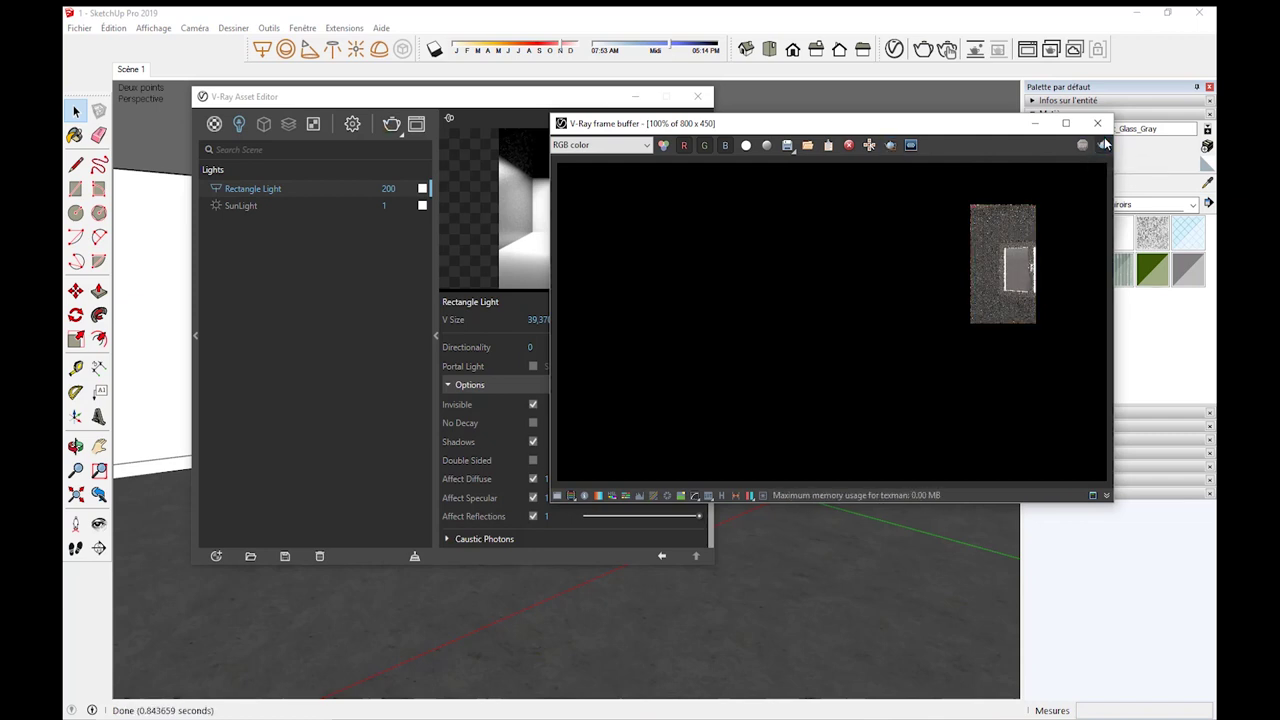
pyautogui.click(1104, 145)
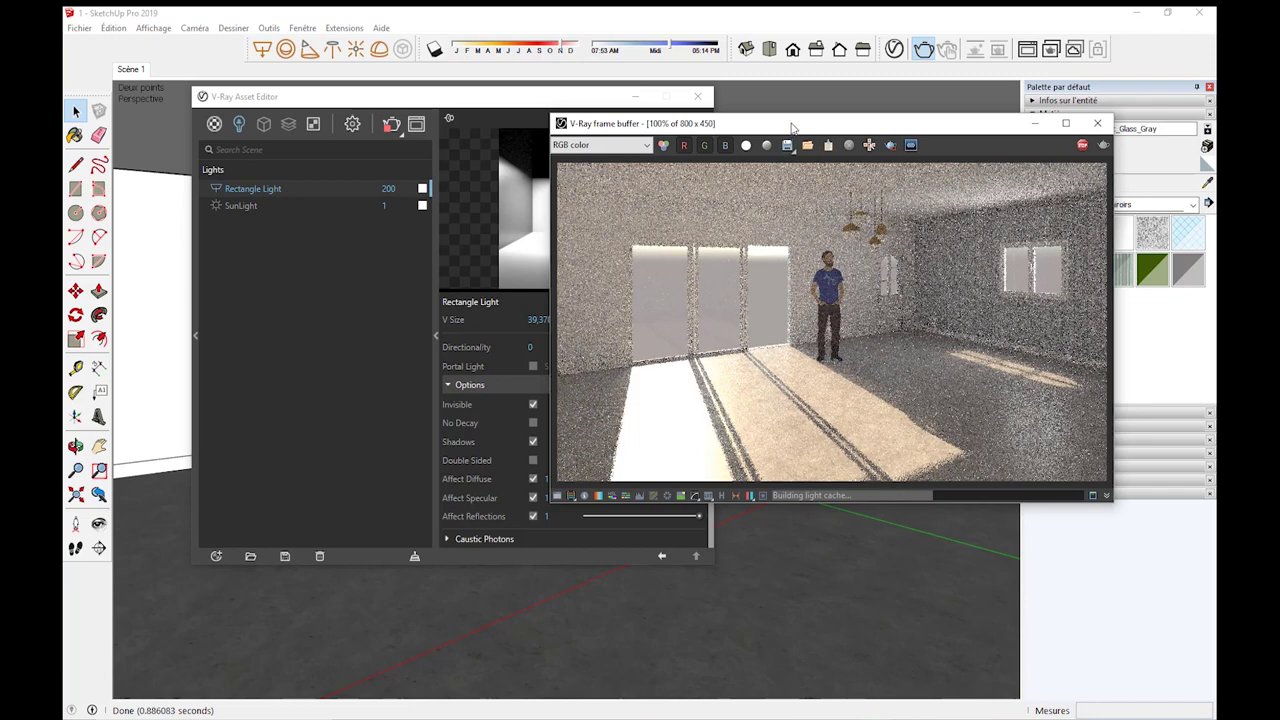
pyautogui.moveTo(790, 124); pyautogui.dragTo(830, 96)
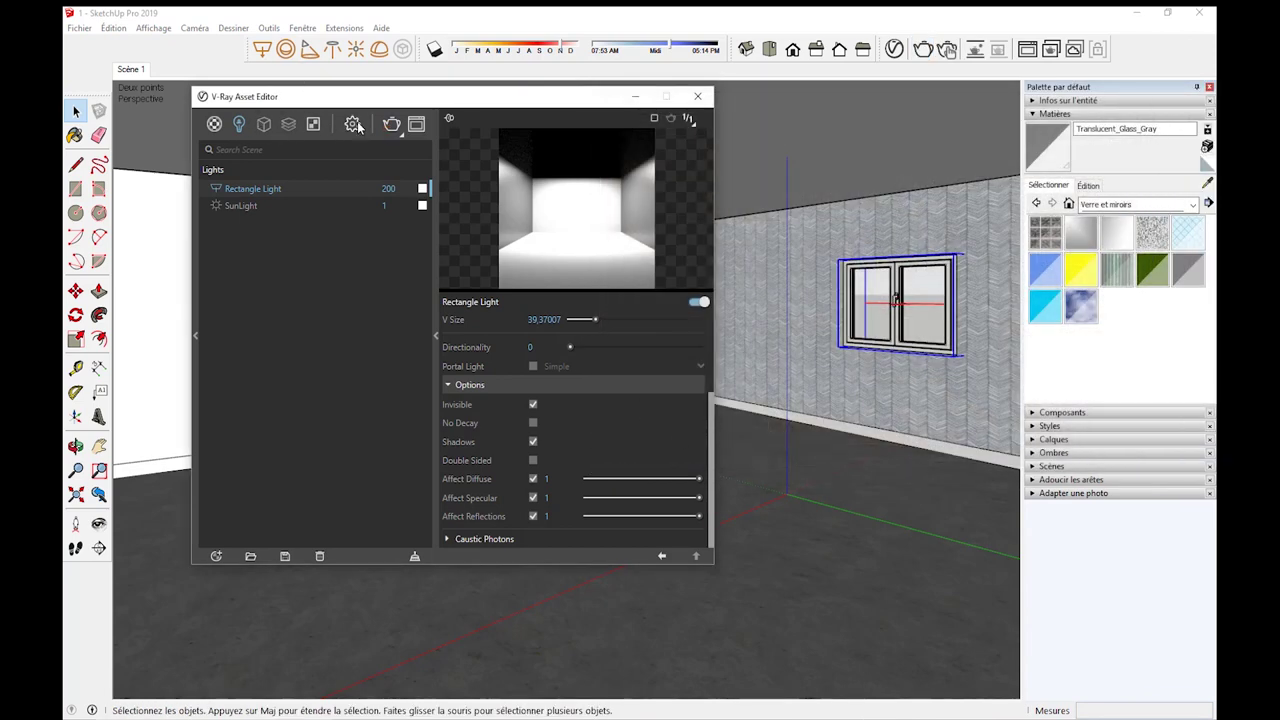
# Change the SunLight Size Multiplier to 10 for softer shadows and start a new render.
pyautogui.click(240, 206)
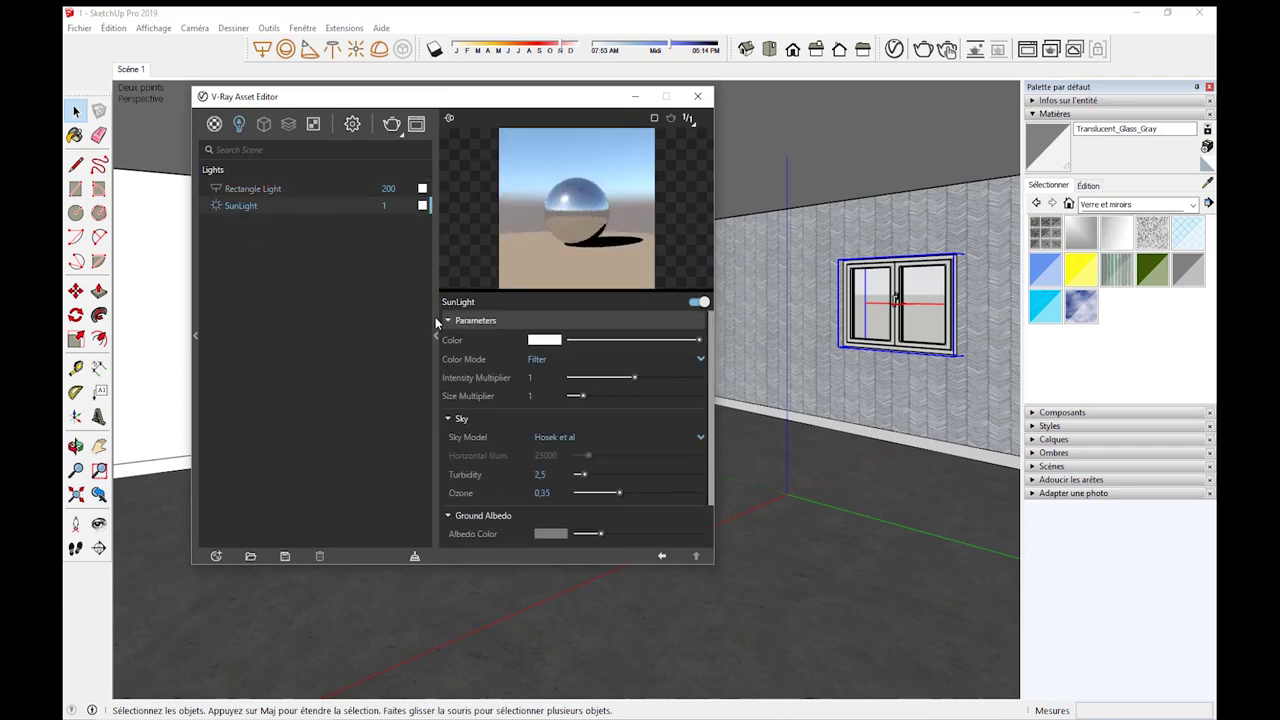
pyautogui.click(525, 376)
pyautogui.click(540, 396)
pyautogui.write('10')
pyautogui.press('Return')
pyautogui.click(391, 123)
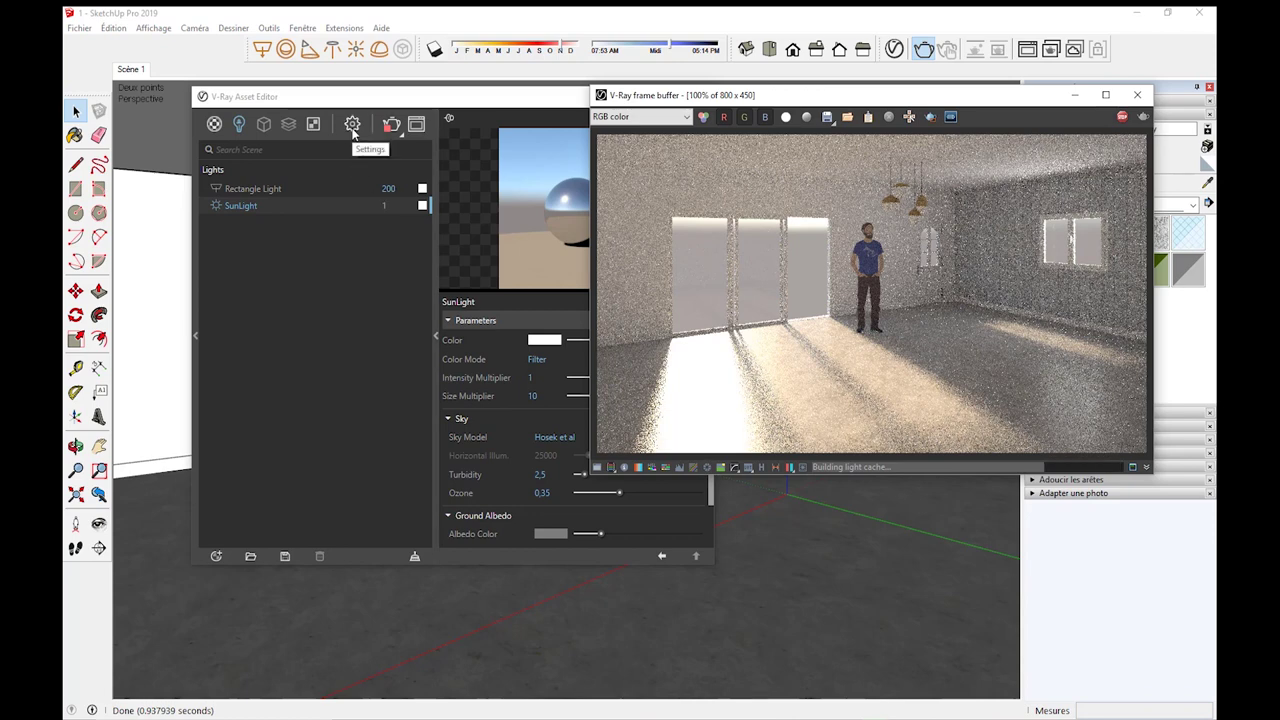
# Place the V-Ray frame buffer in front of the Asset Editor and nudge it upward while it refines.
pyautogui.click(352, 200)
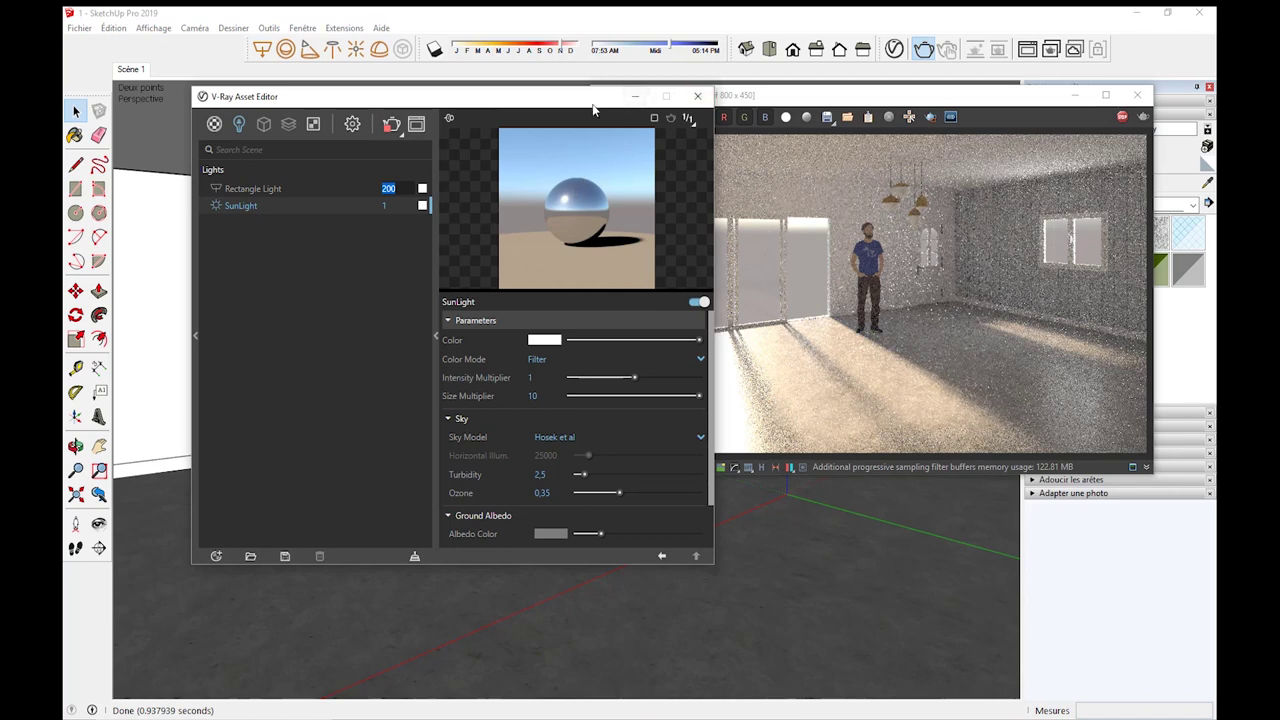
pyautogui.moveTo(880, 95); pyautogui.dragTo(754, 95)
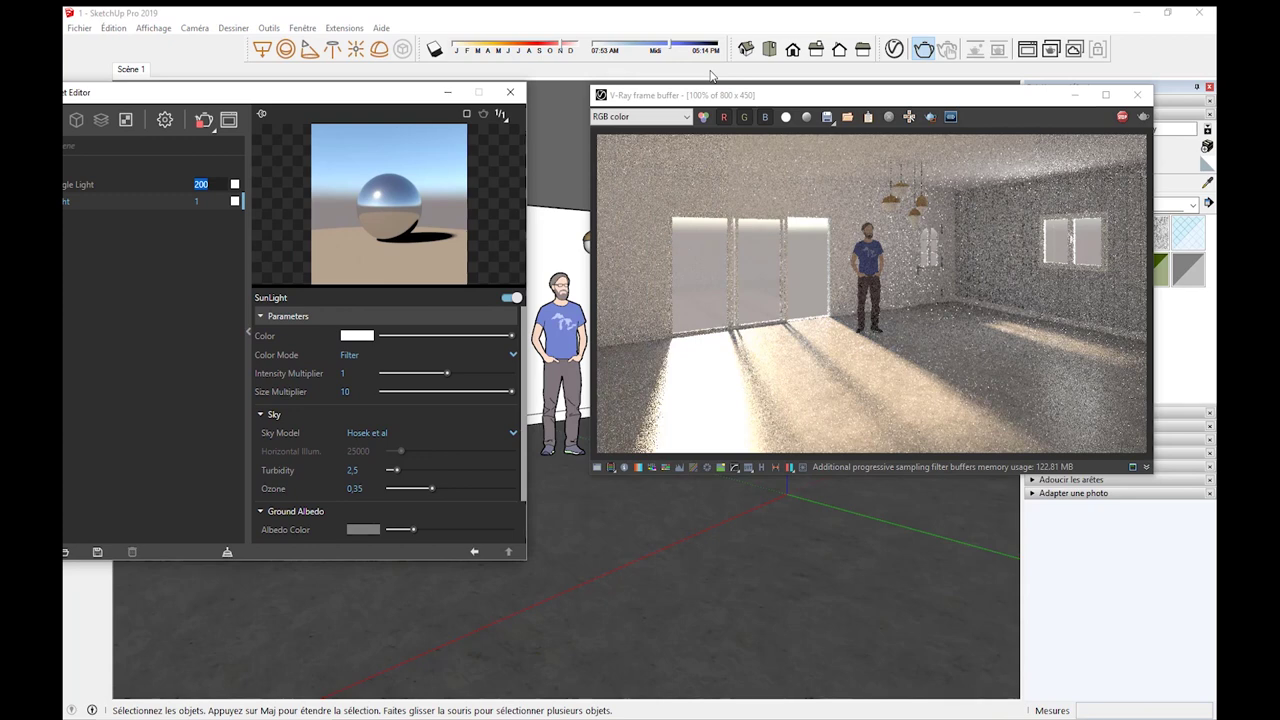
pyautogui.moveTo(711, 96); pyautogui.dragTo(712, 72)
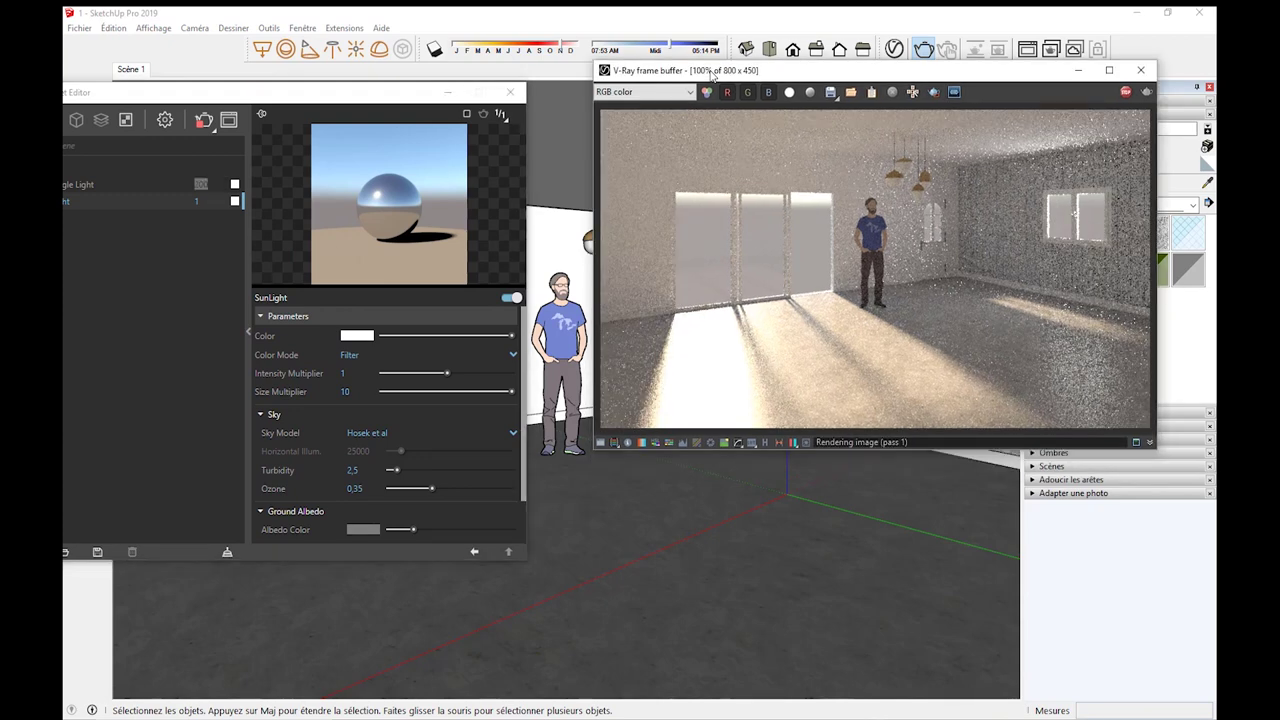